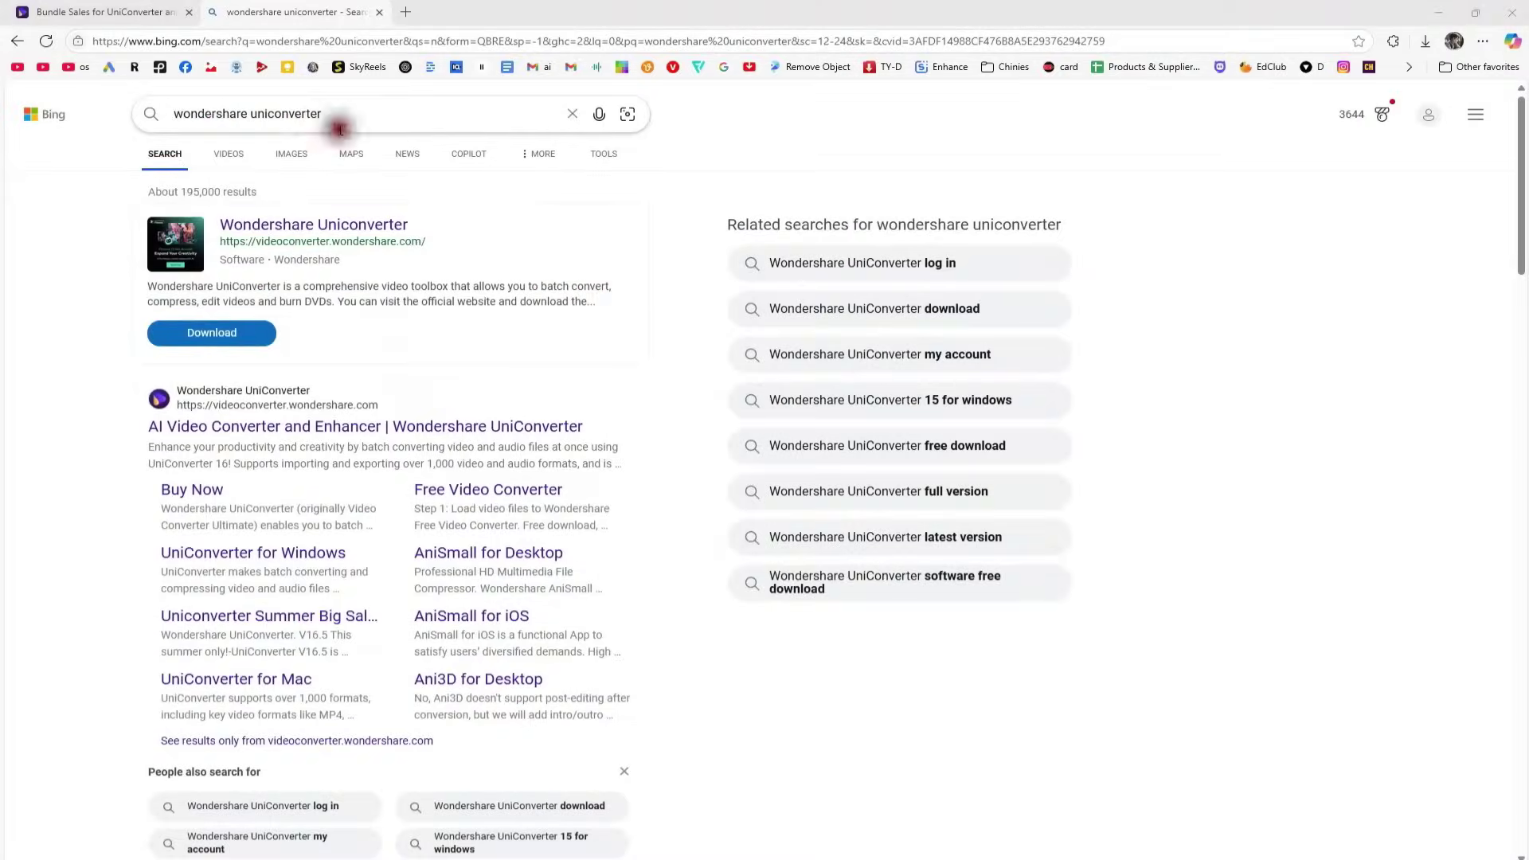
- Download the UniConverter 16 installer from the official site, then view the app's account plan
click(263, 426)
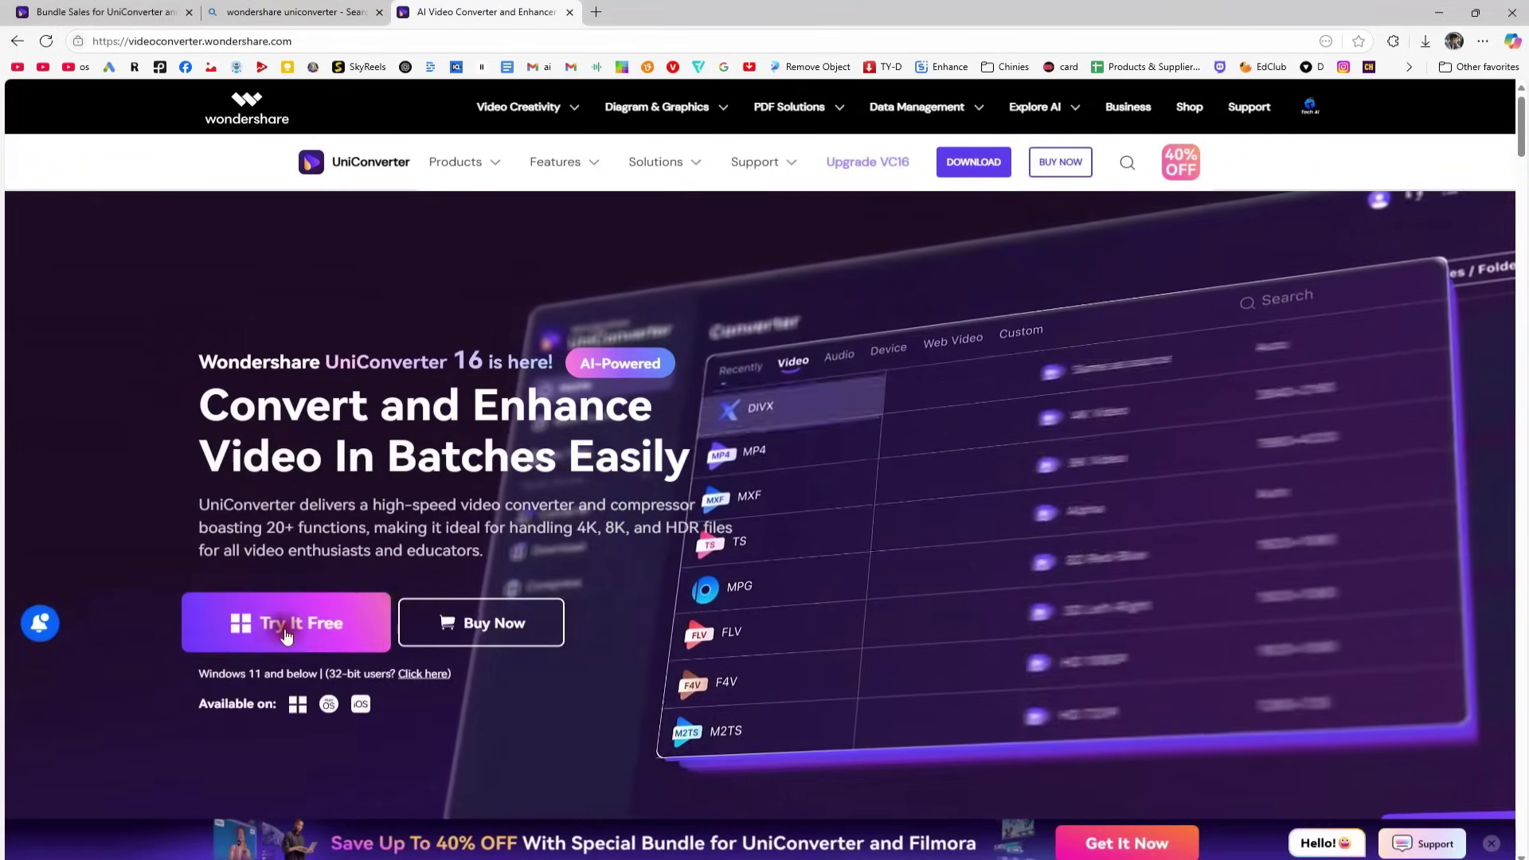
click(276, 625)
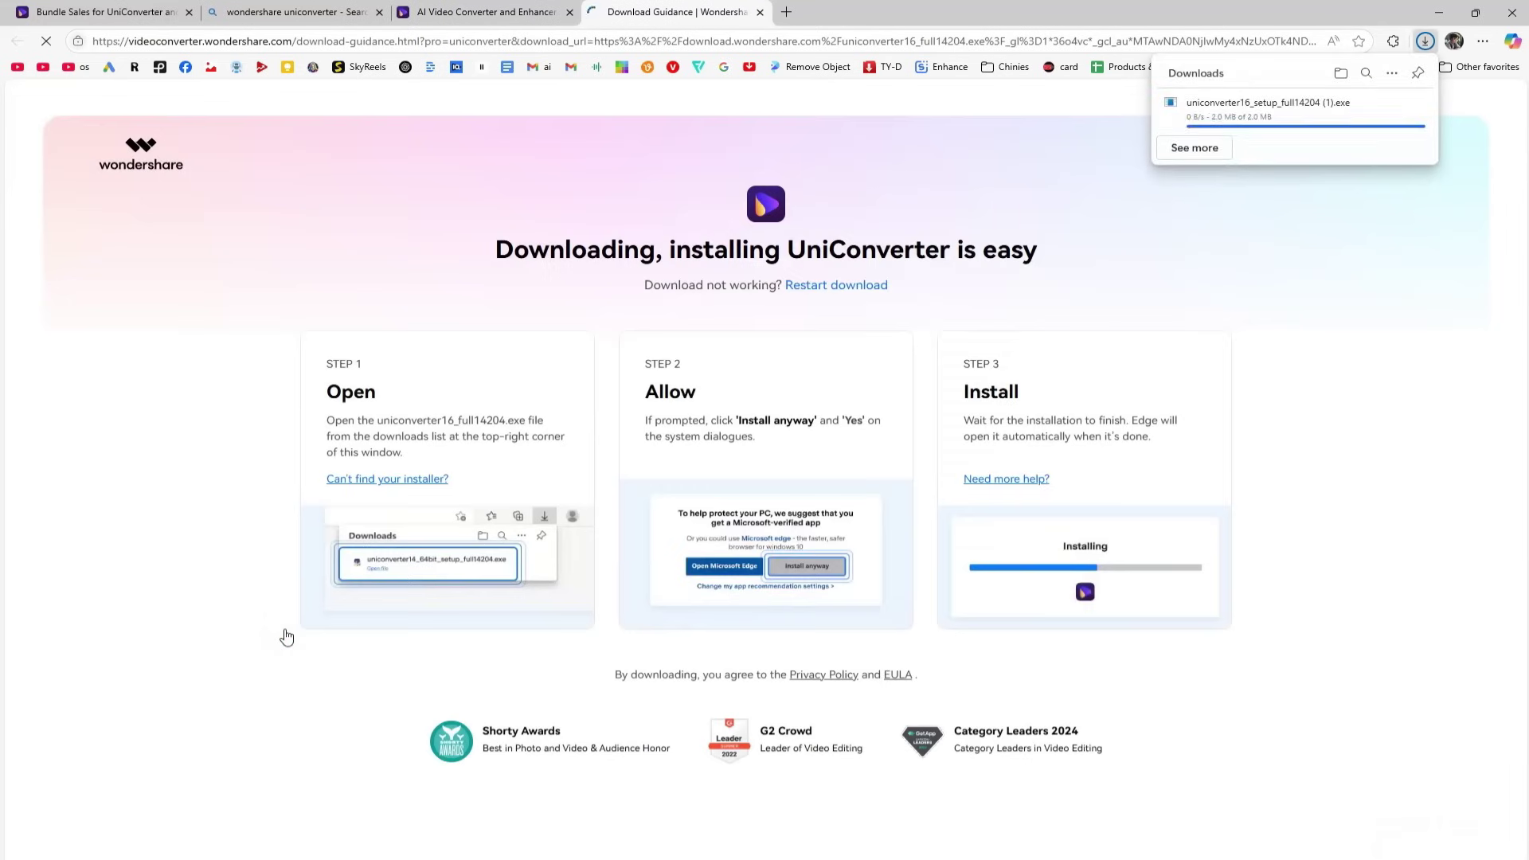
click(451, 604)
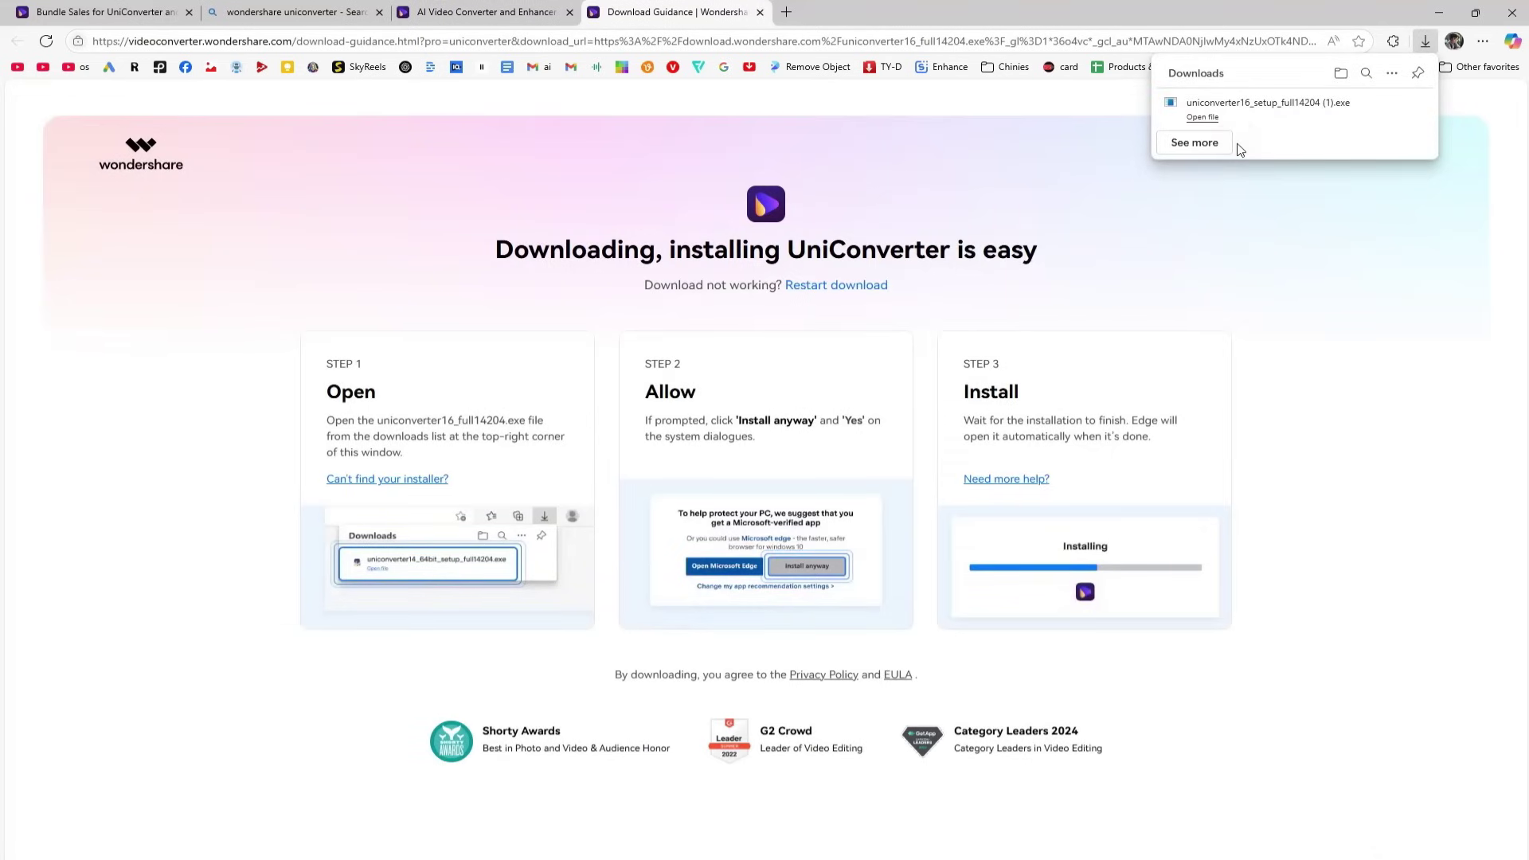
click(1399, 40)
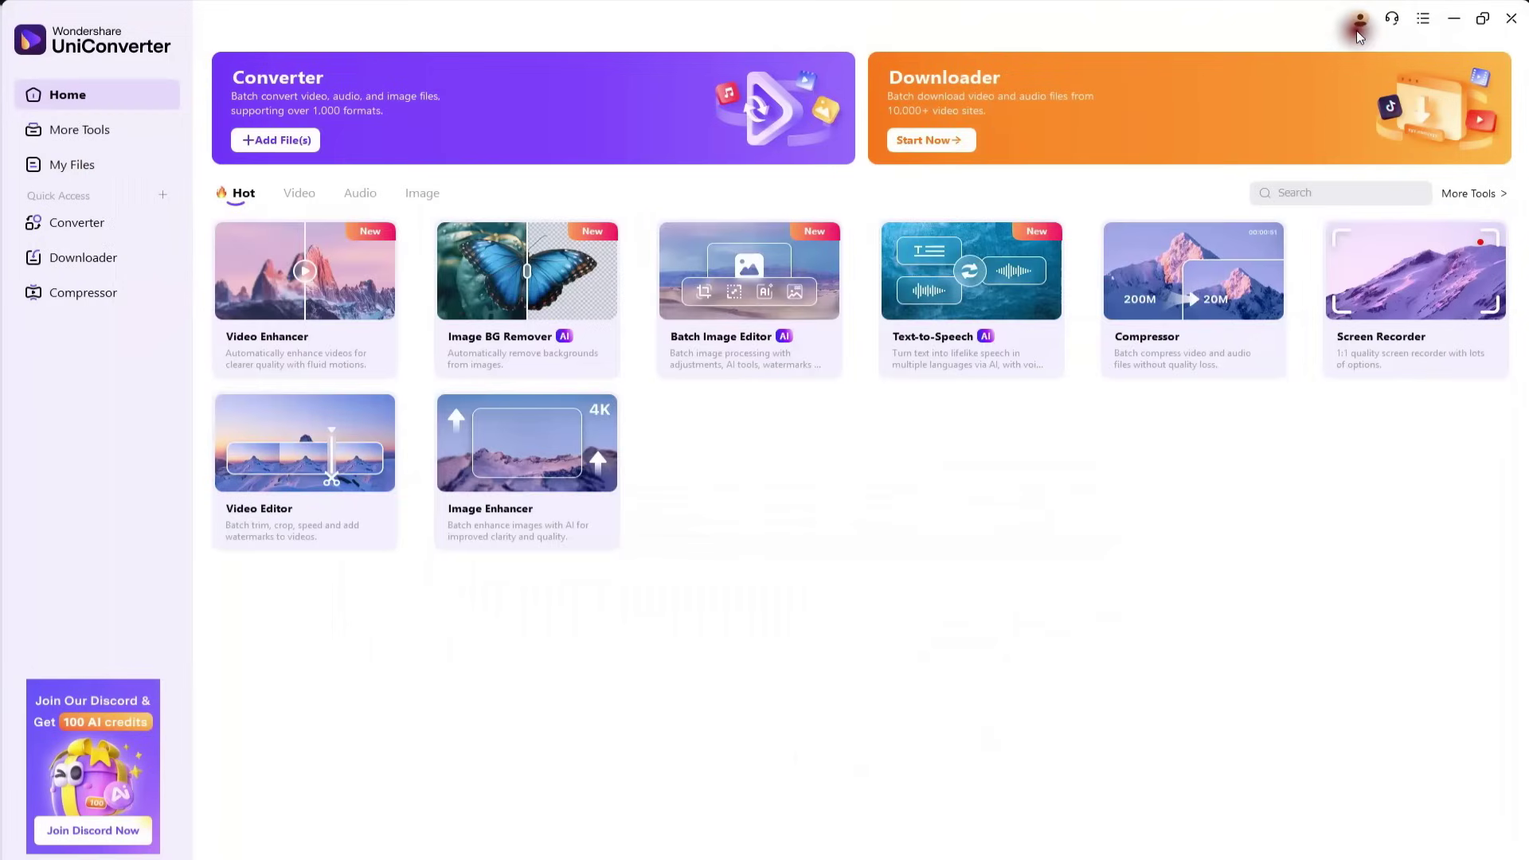
click(1359, 24)
- Close the account details and browse More Tools' Audio, Image and Hot categories, ending on Video
click(1185, 408)
click(124, 134)
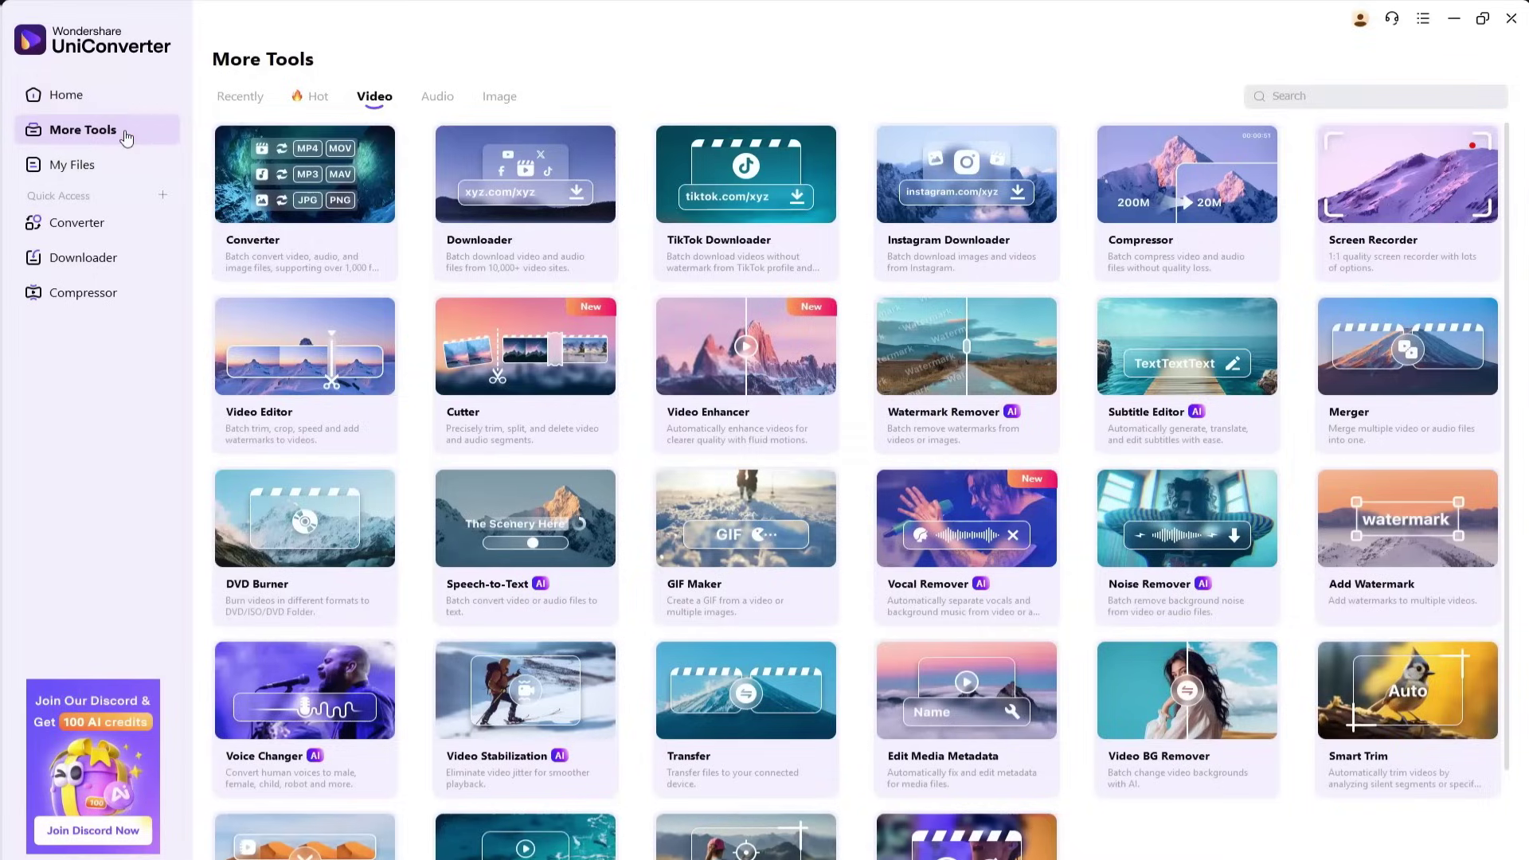
click(440, 99)
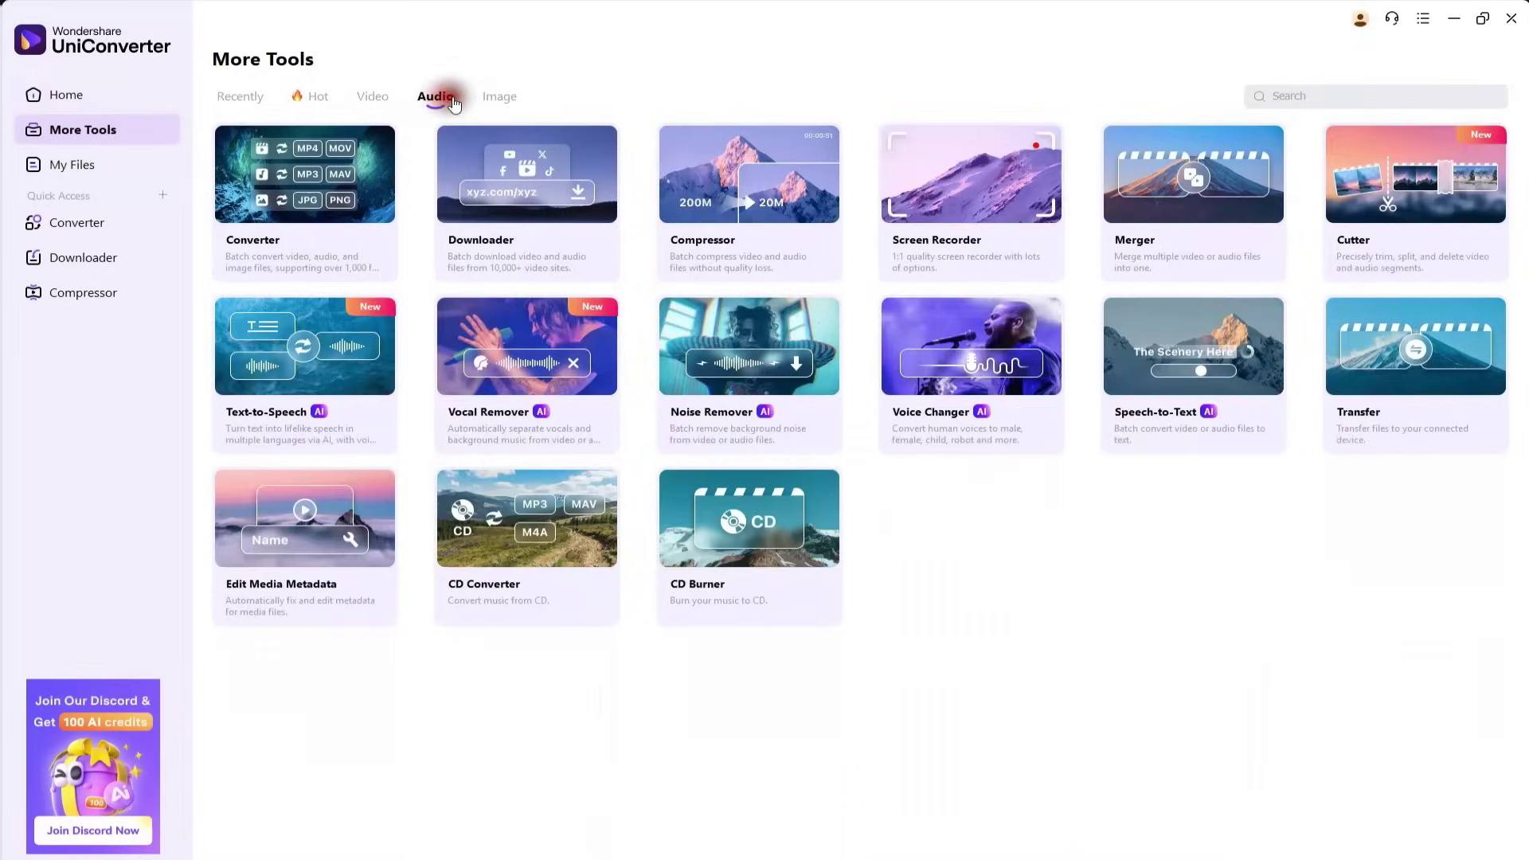
click(379, 102)
click(434, 102)
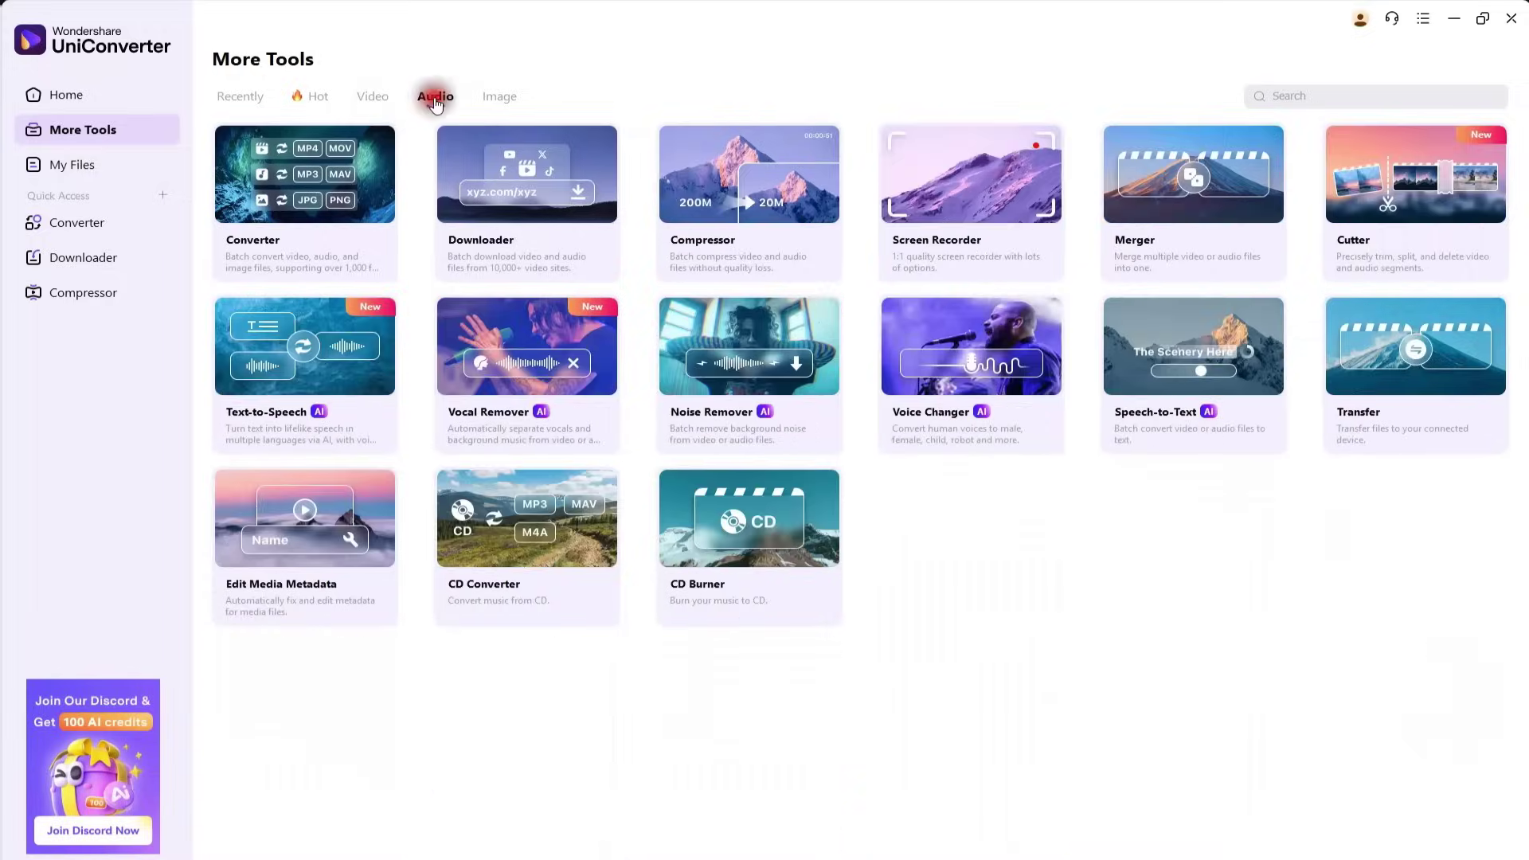
click(509, 104)
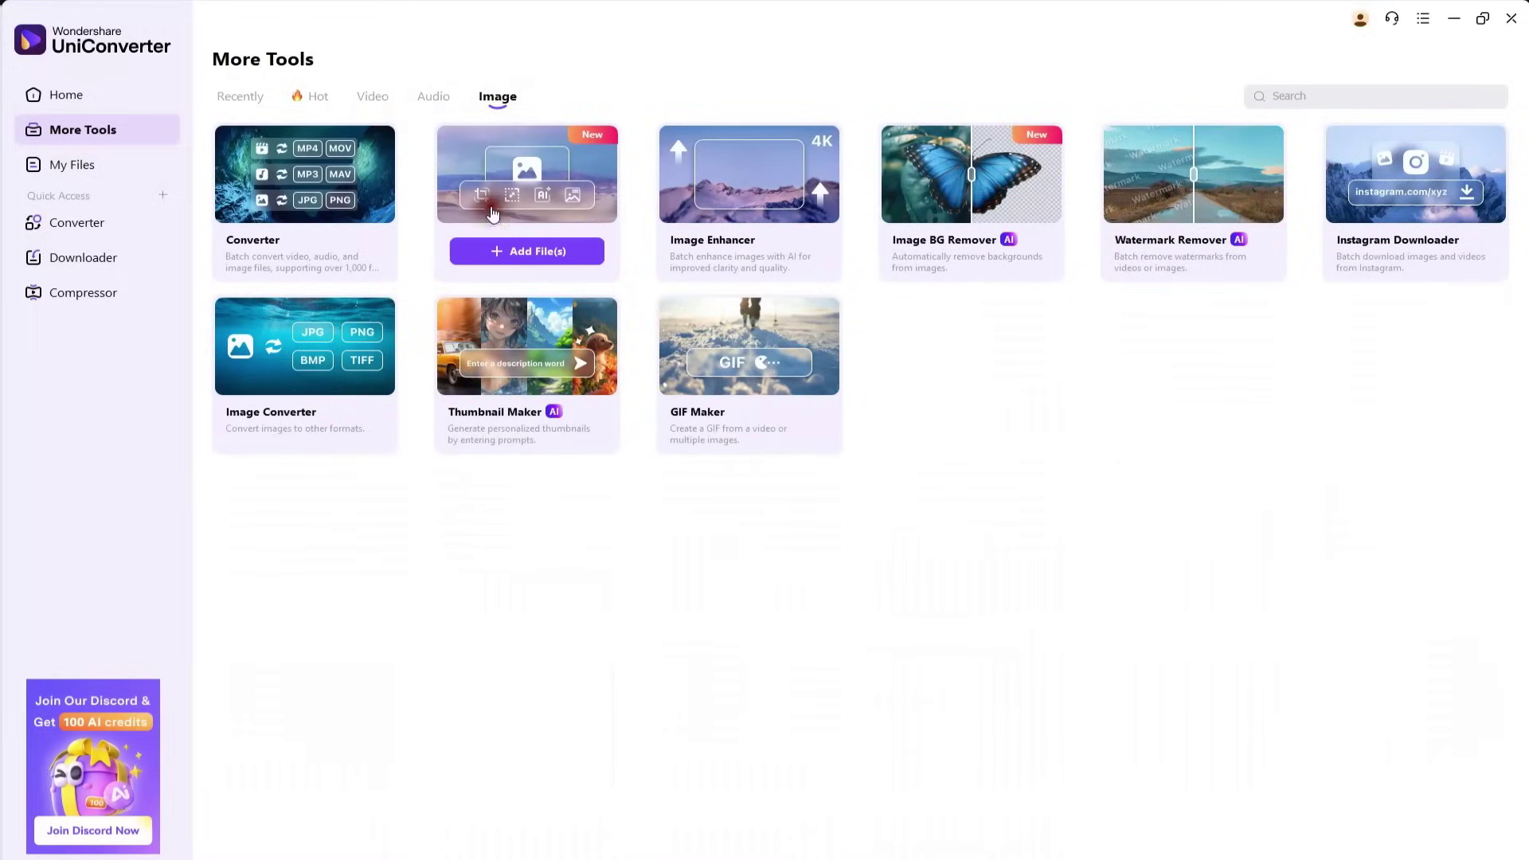
click(327, 106)
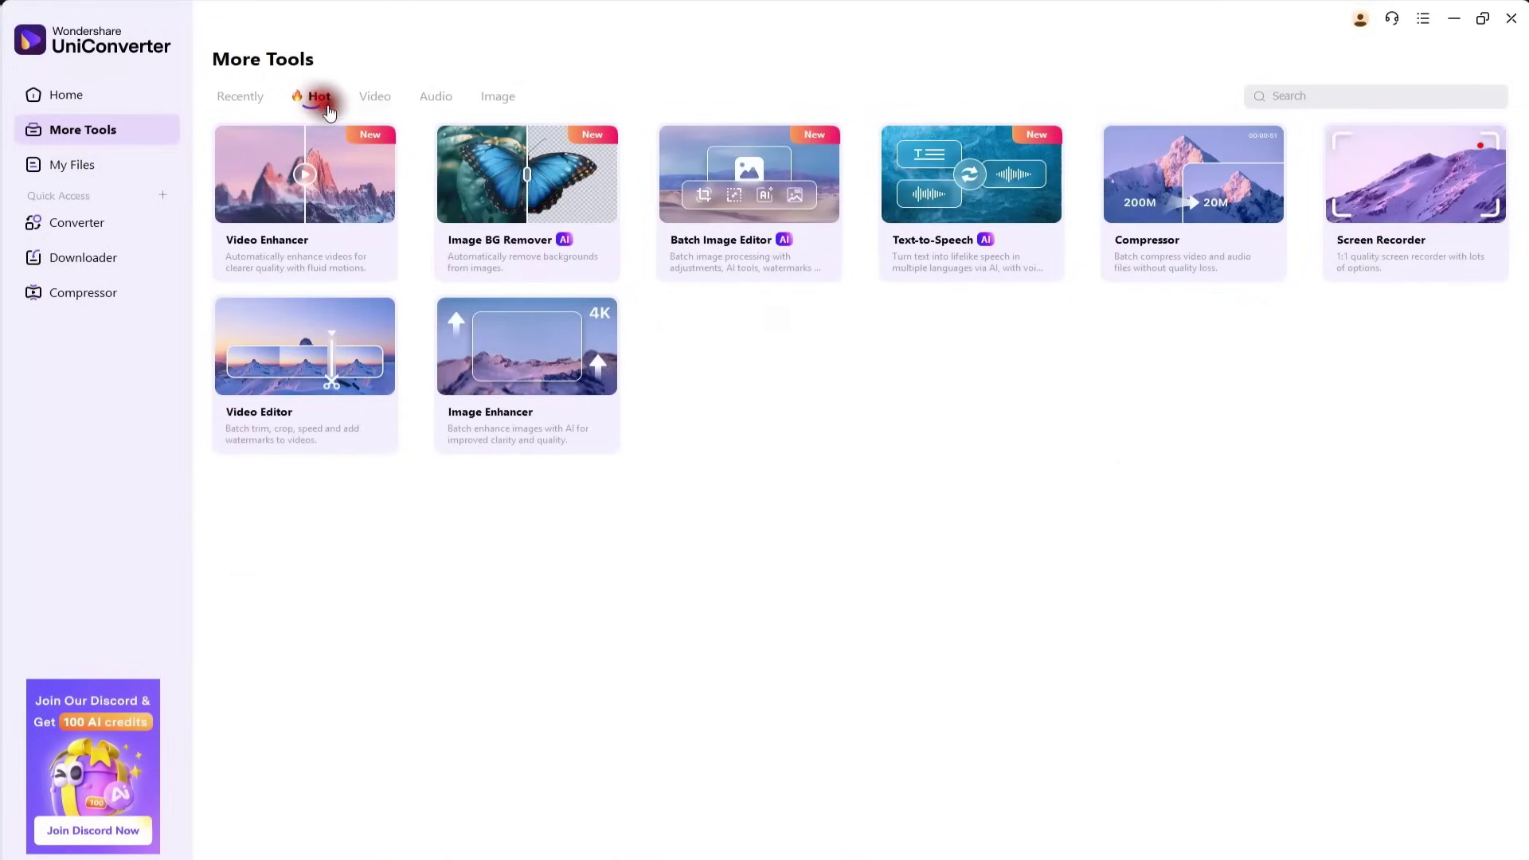
click(379, 104)
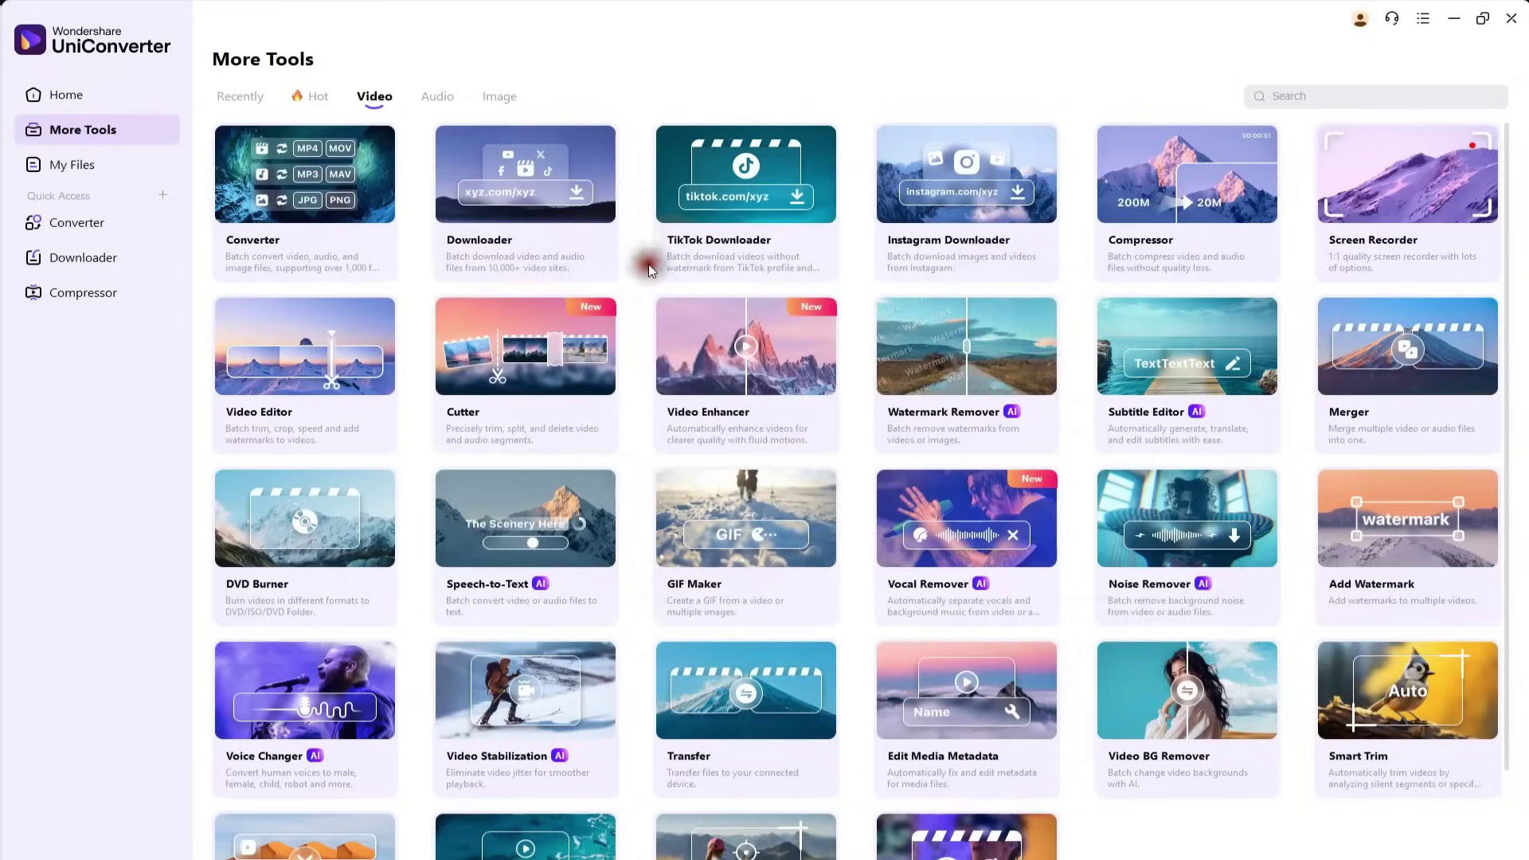
- Load 9032413-hd_720_1280_25fps.mp4 into the Video Enhancer
click(717, 341)
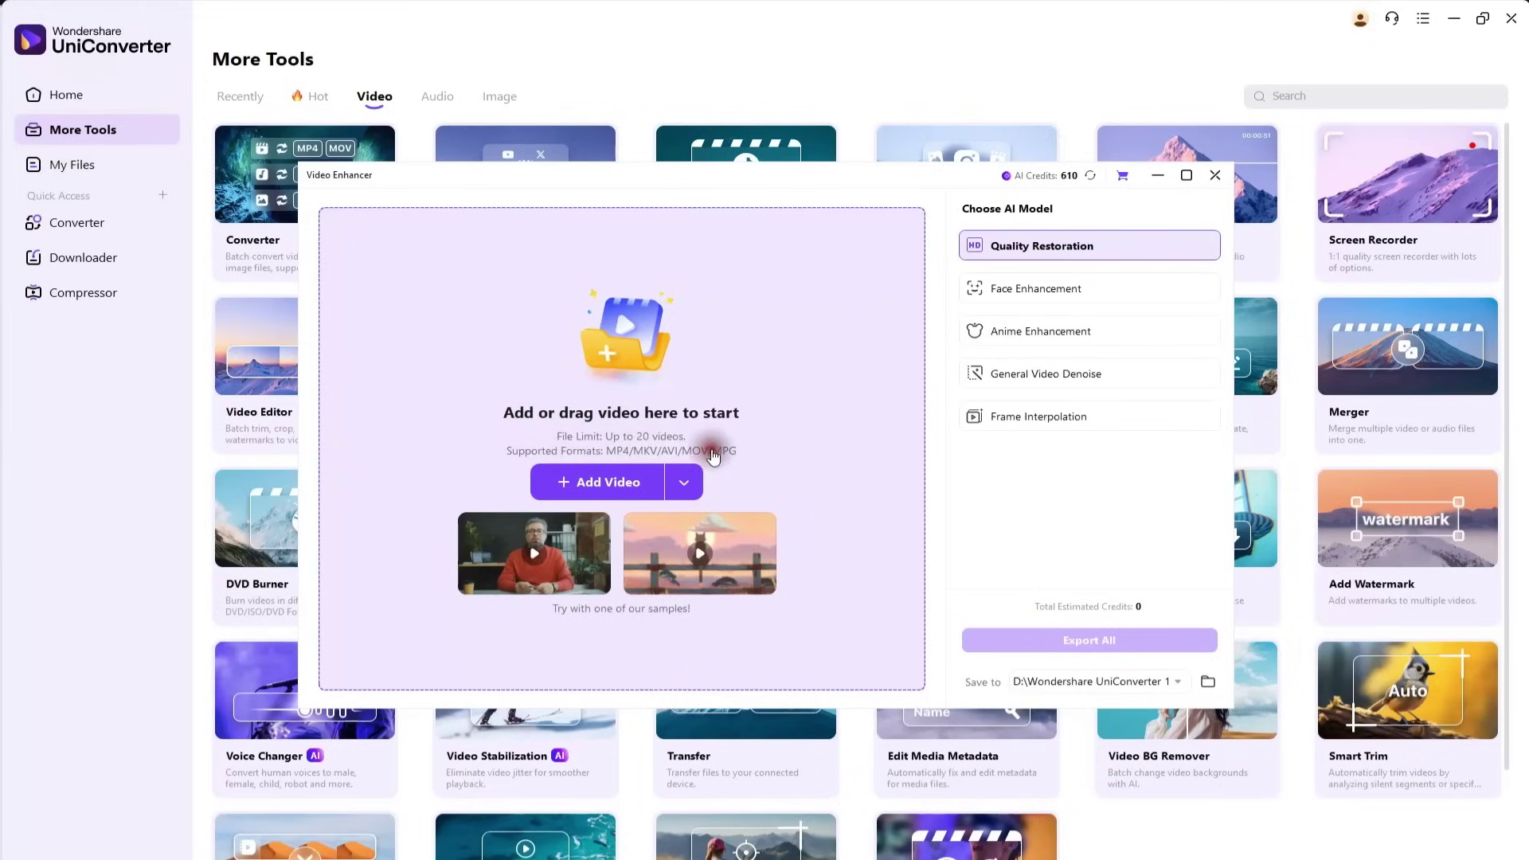
click(605, 481)
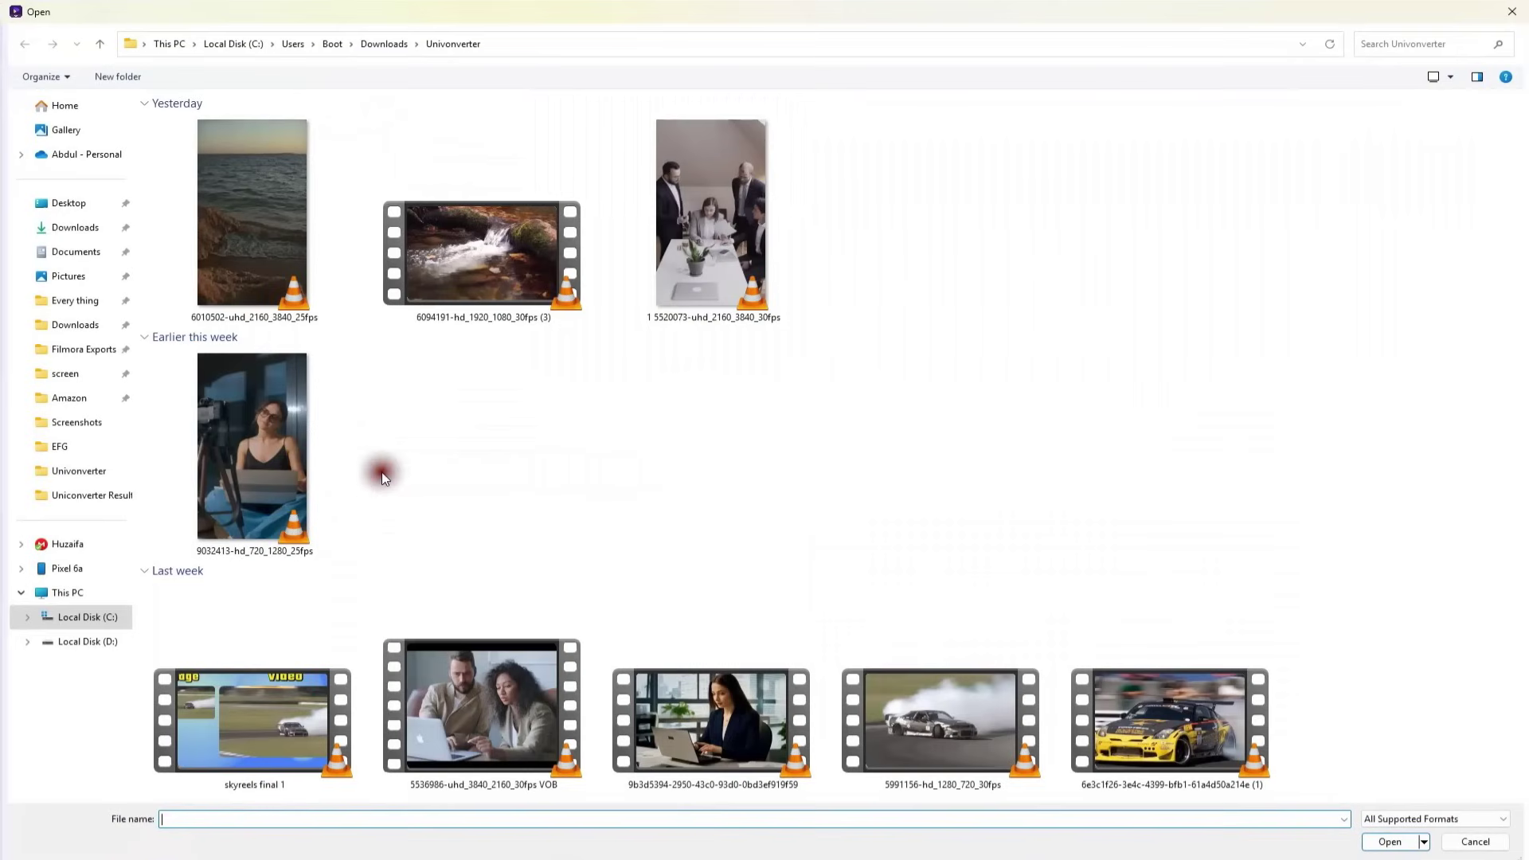
double_click(273, 480)
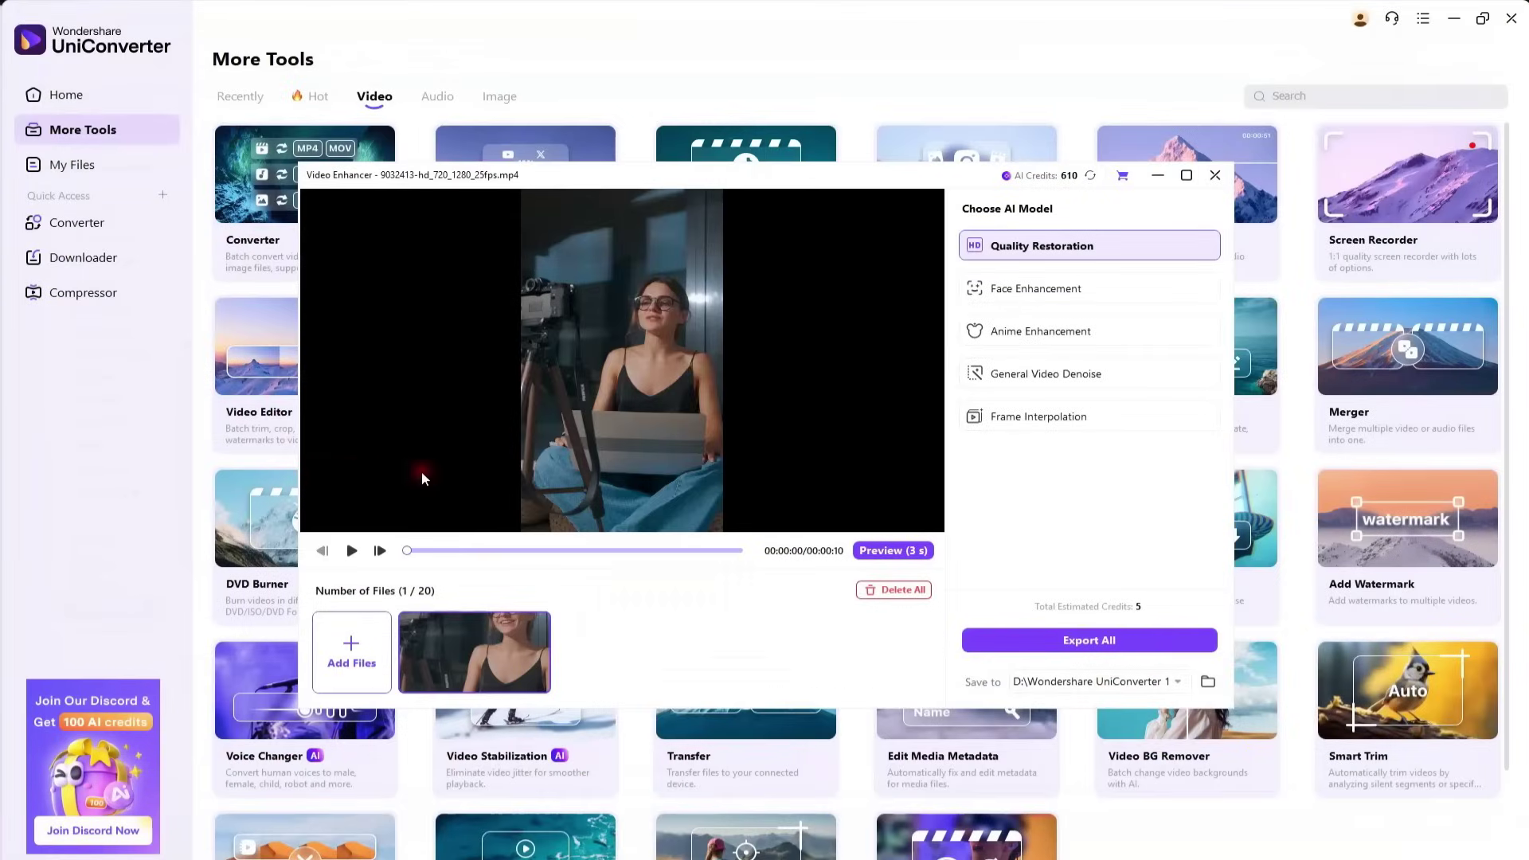
- Choose the Face Enhancement model with 2X (1440 x 2560) upscaling
mouse_move(986, 288)
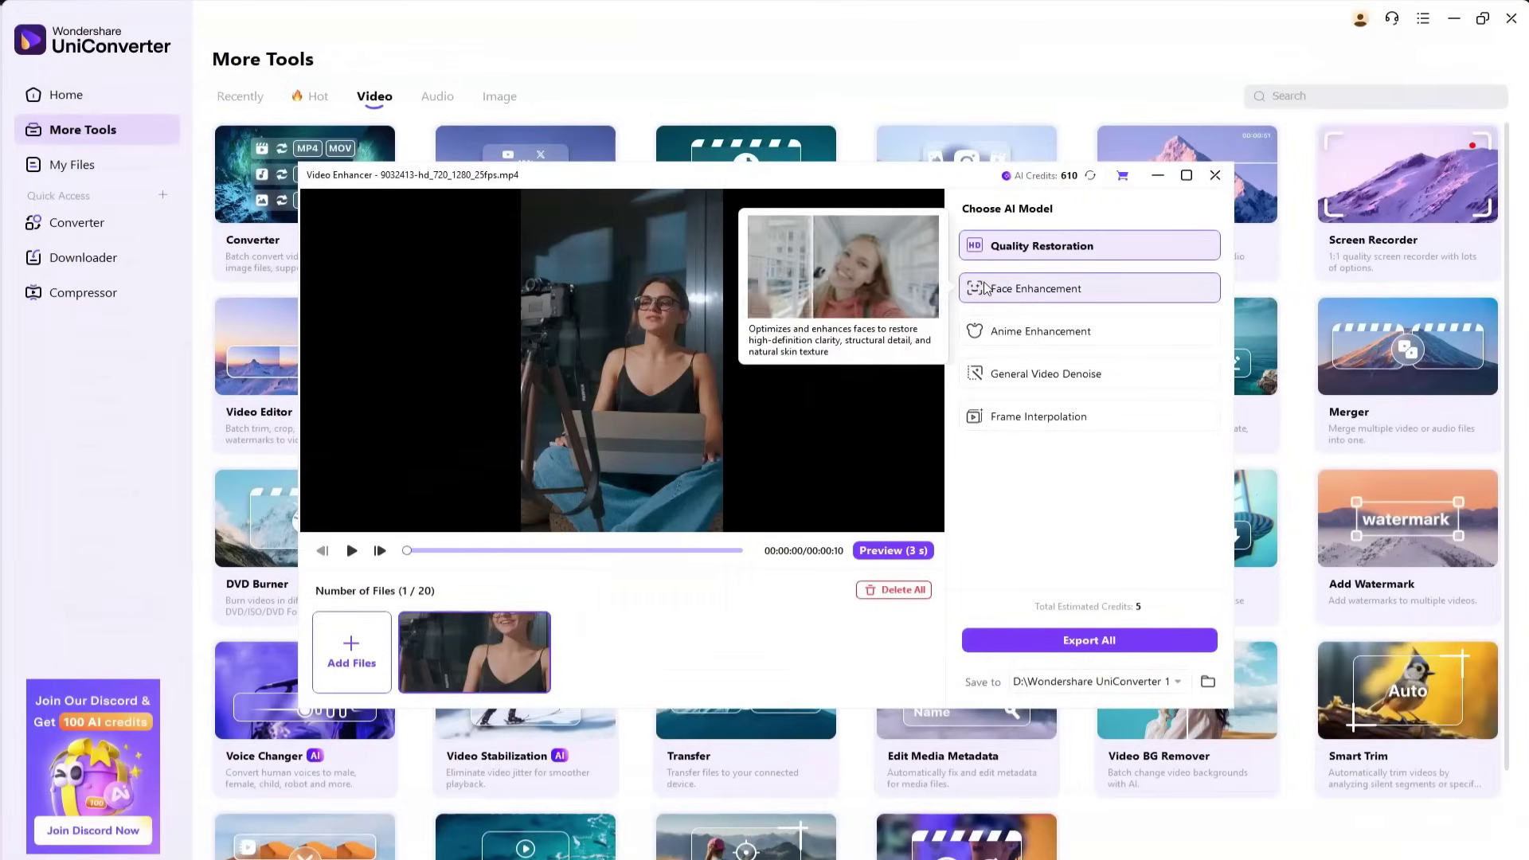
mouse_move(1006, 333)
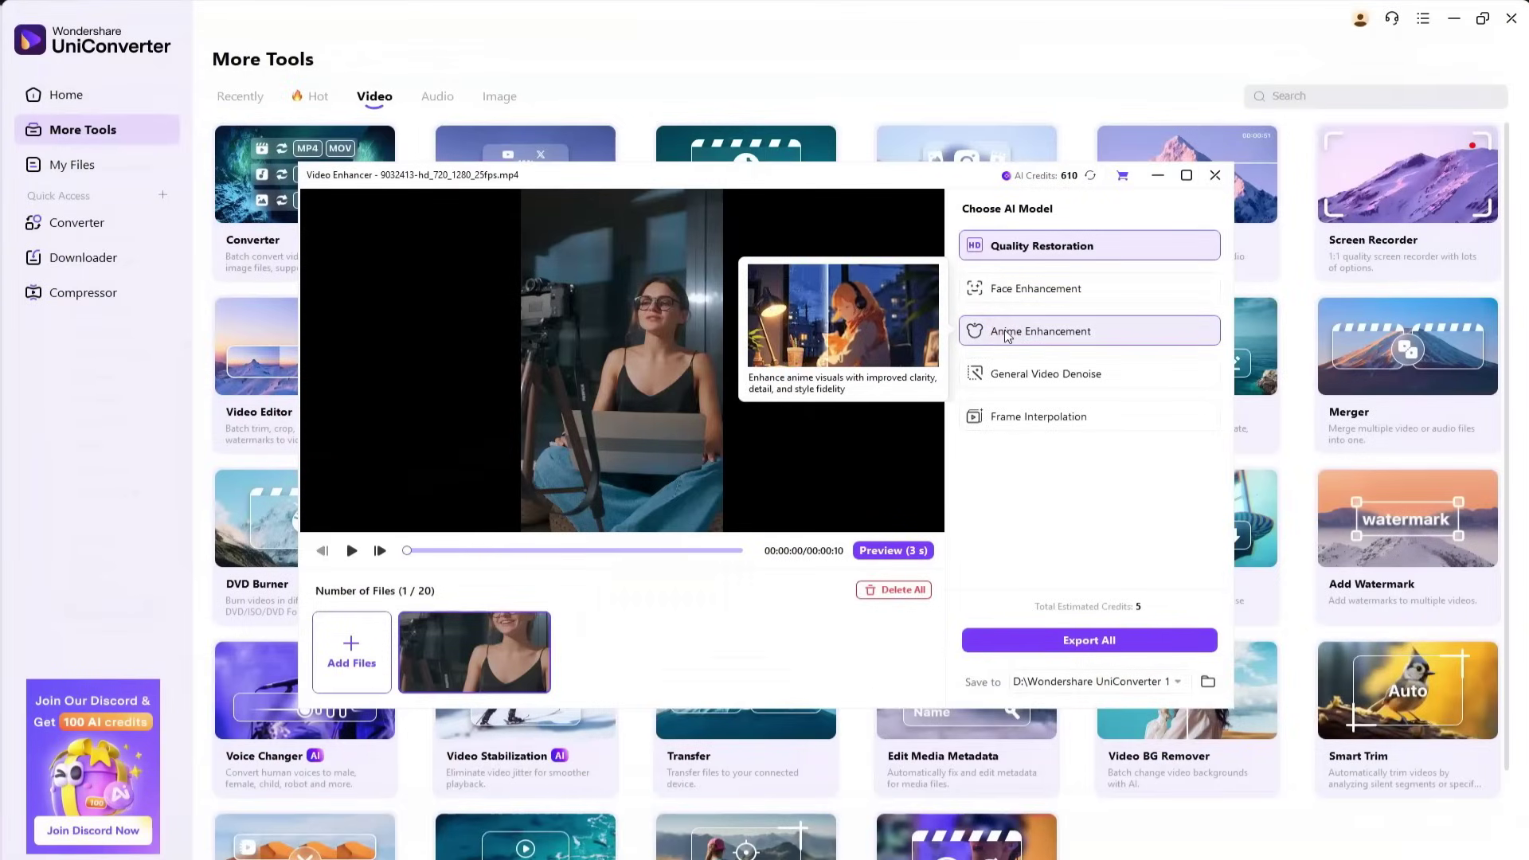
mouse_move(1022, 414)
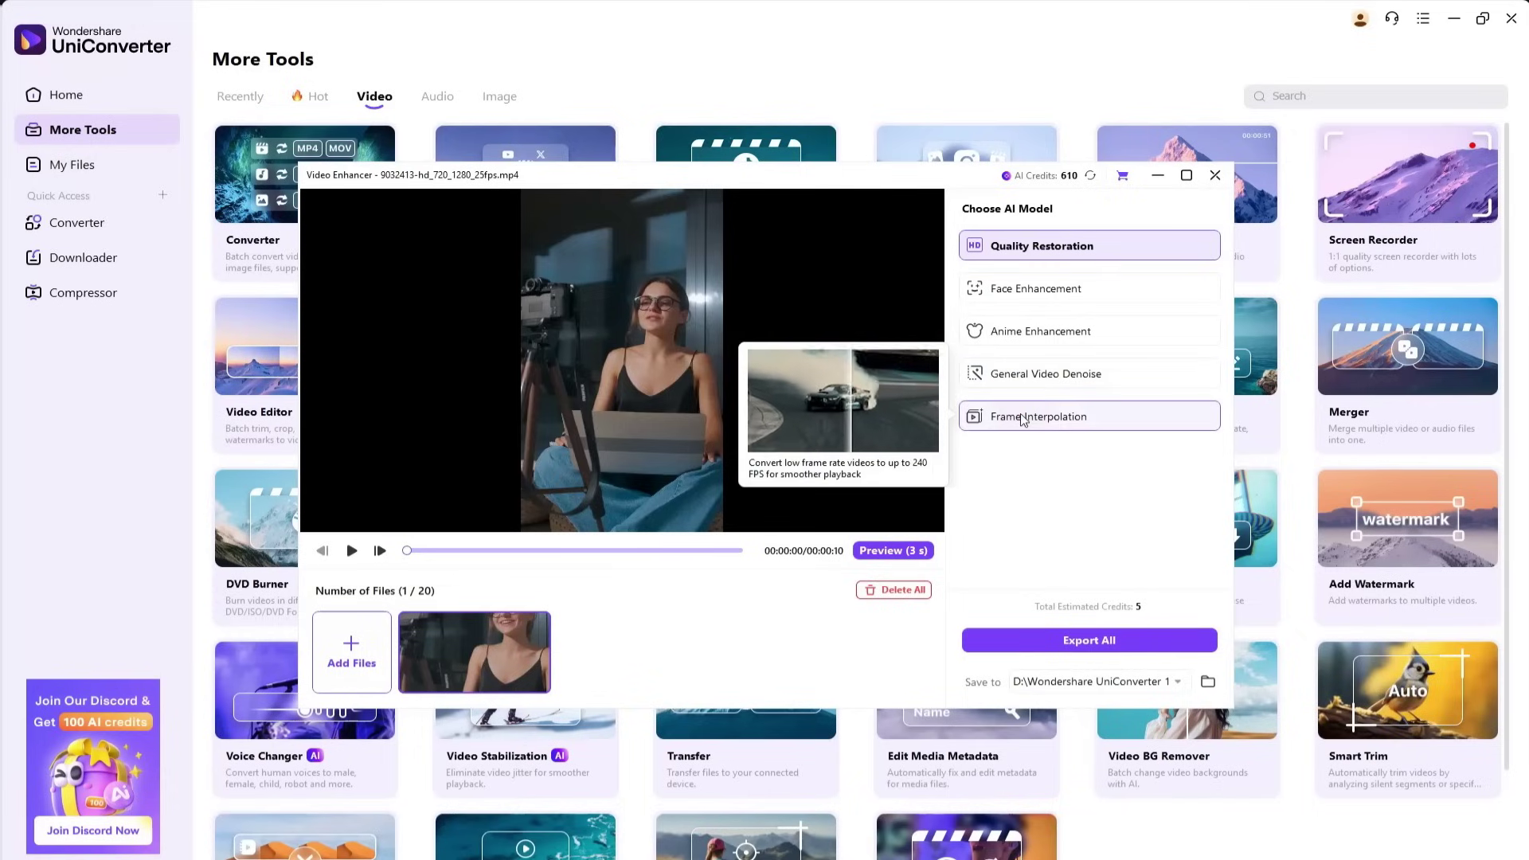
click(1050, 294)
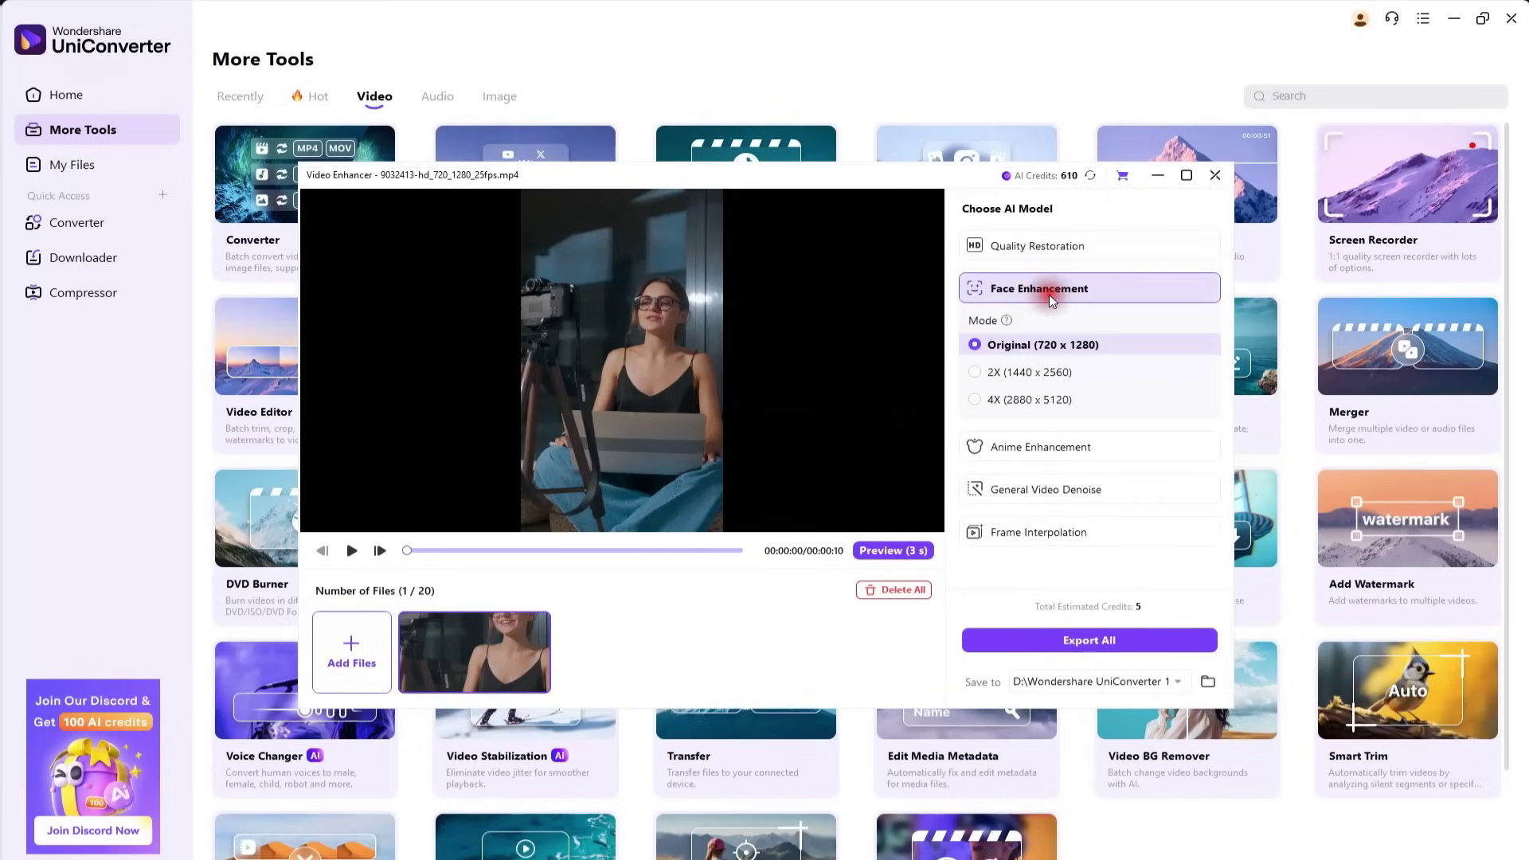
click(987, 373)
click(996, 403)
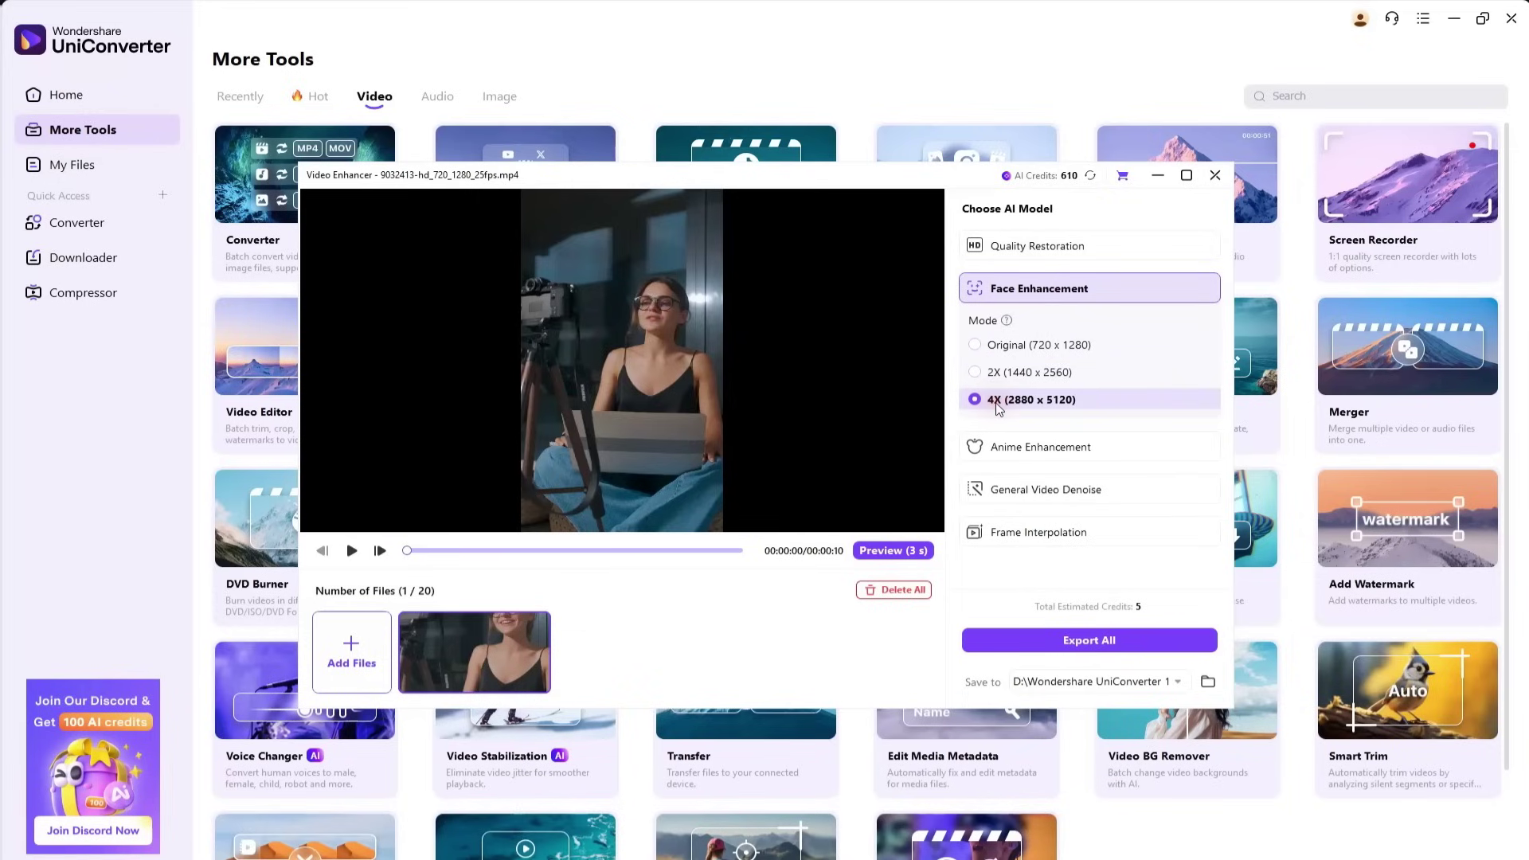
click(997, 371)
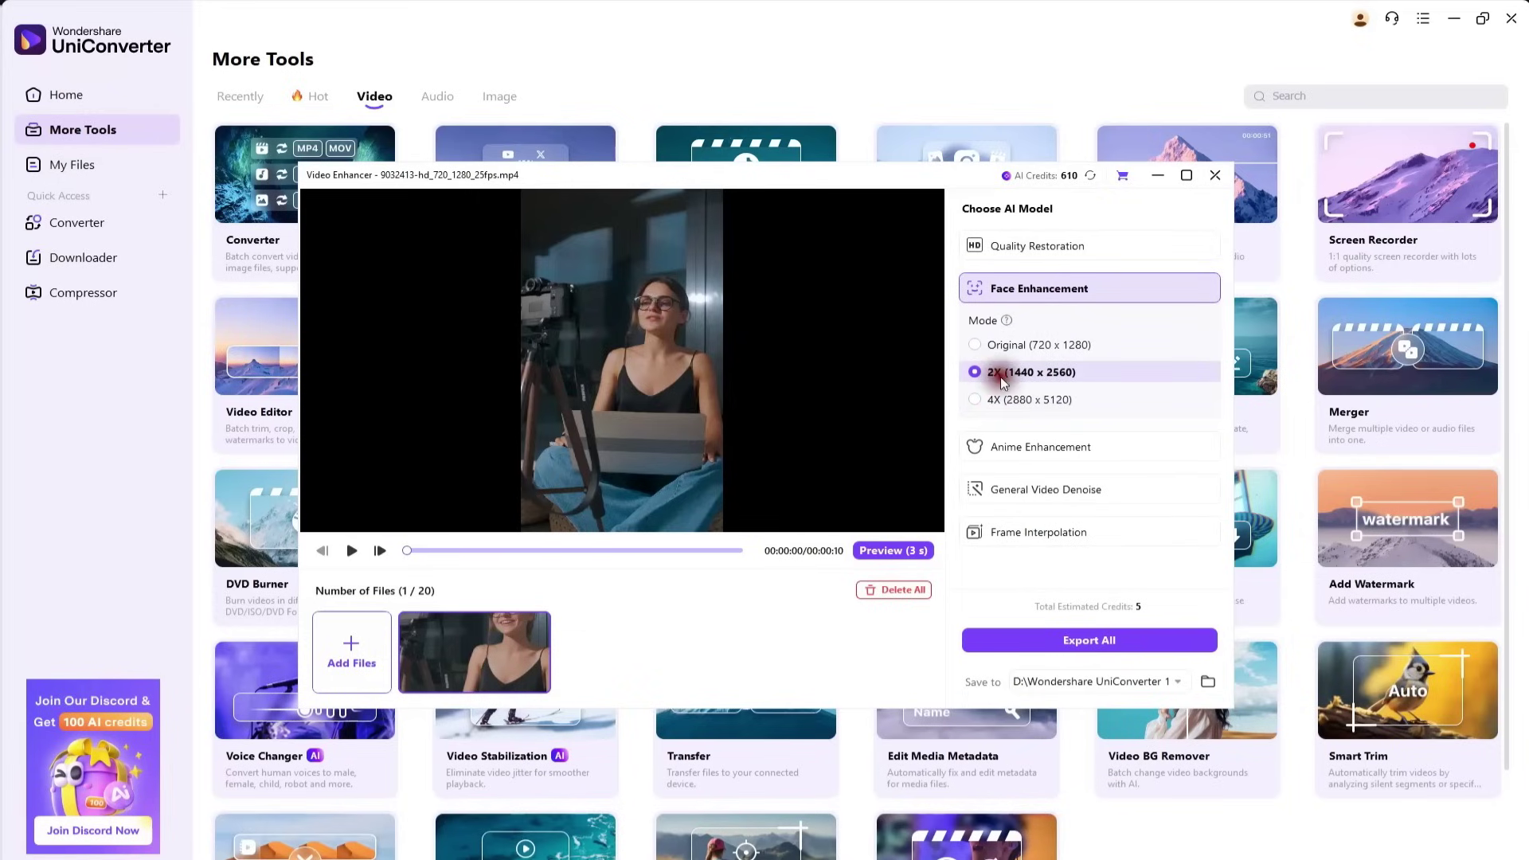
- Preview the face-enhanced clip against the original, export it, then export another at 4X (5080 x 2880)
click(922, 548)
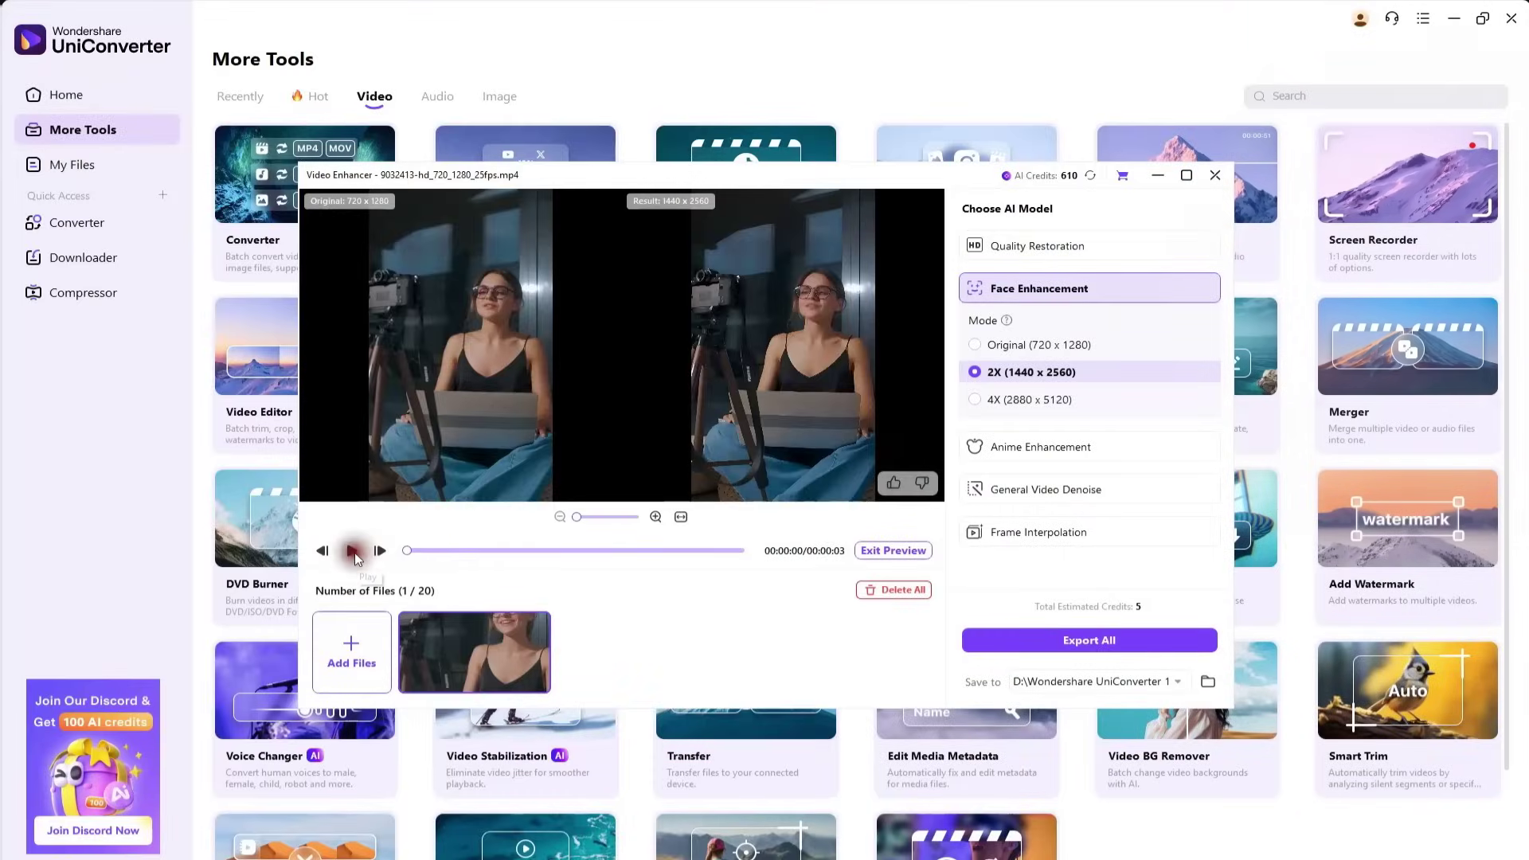
click(352, 551)
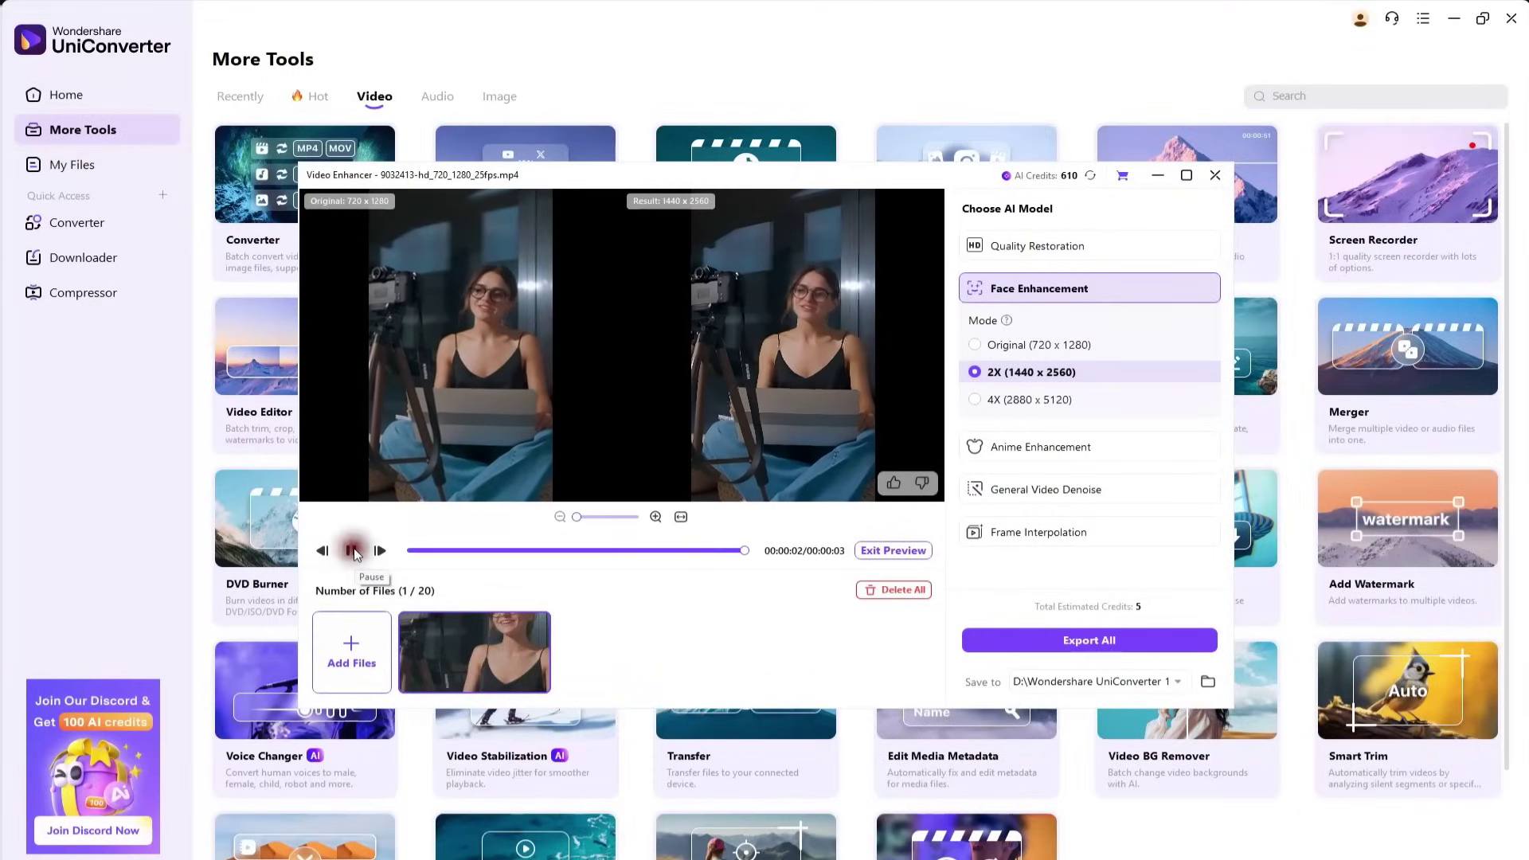
click(1054, 637)
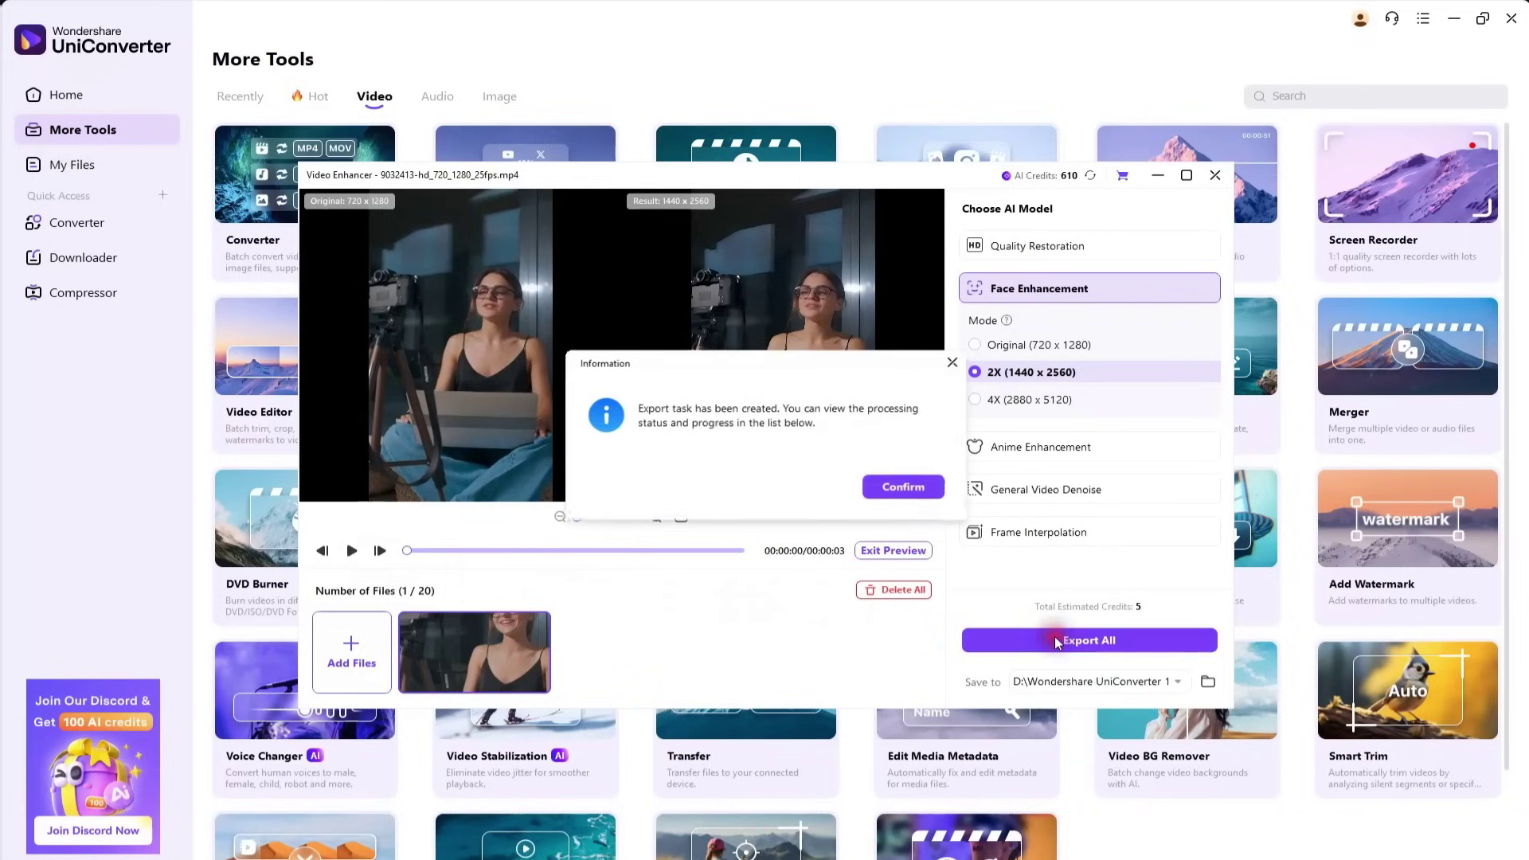
click(894, 496)
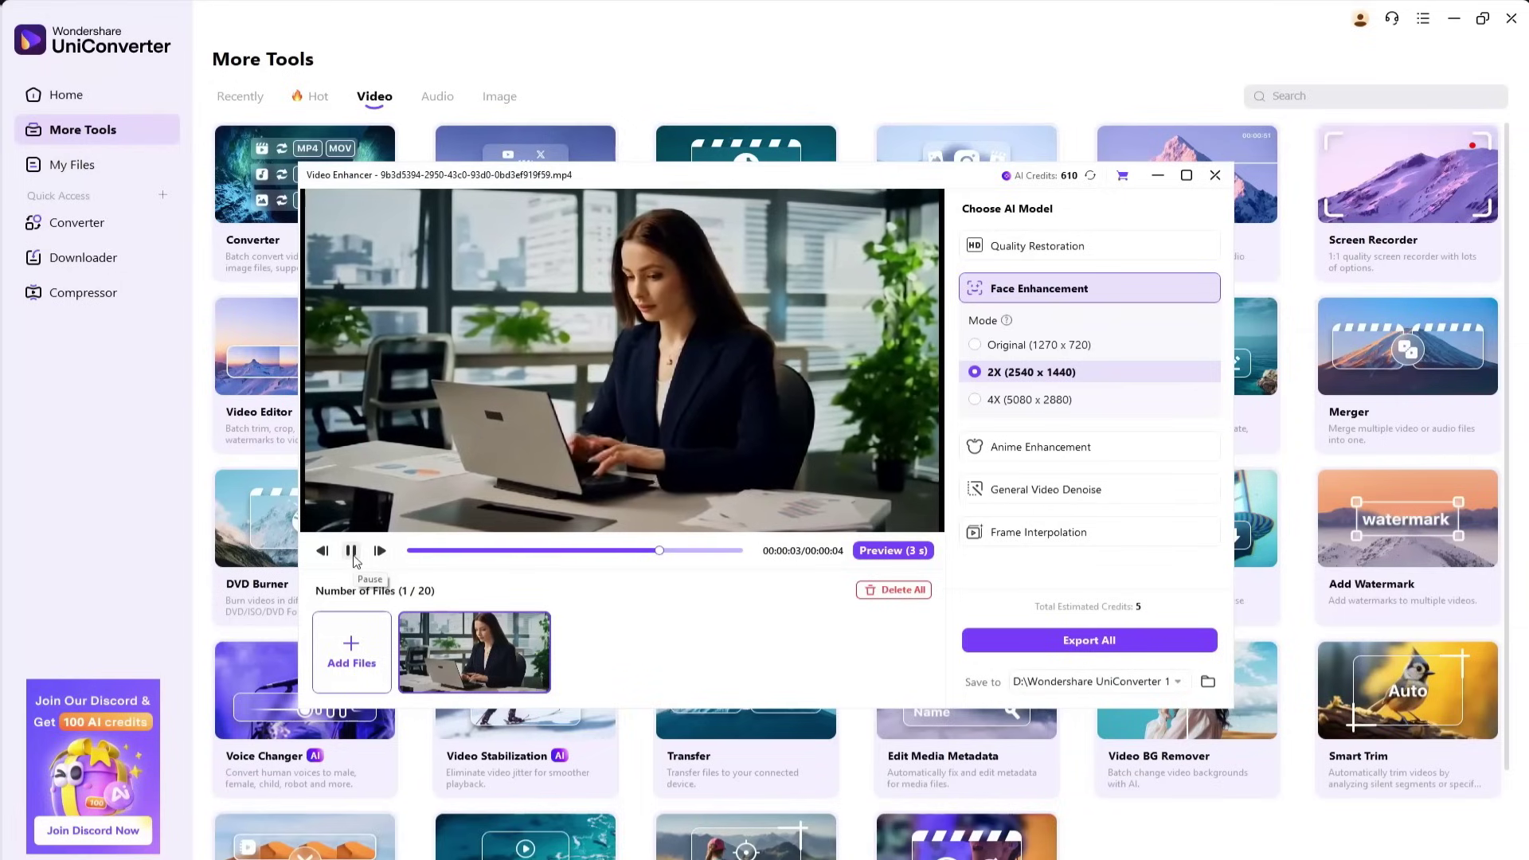
click(1005, 404)
click(1091, 645)
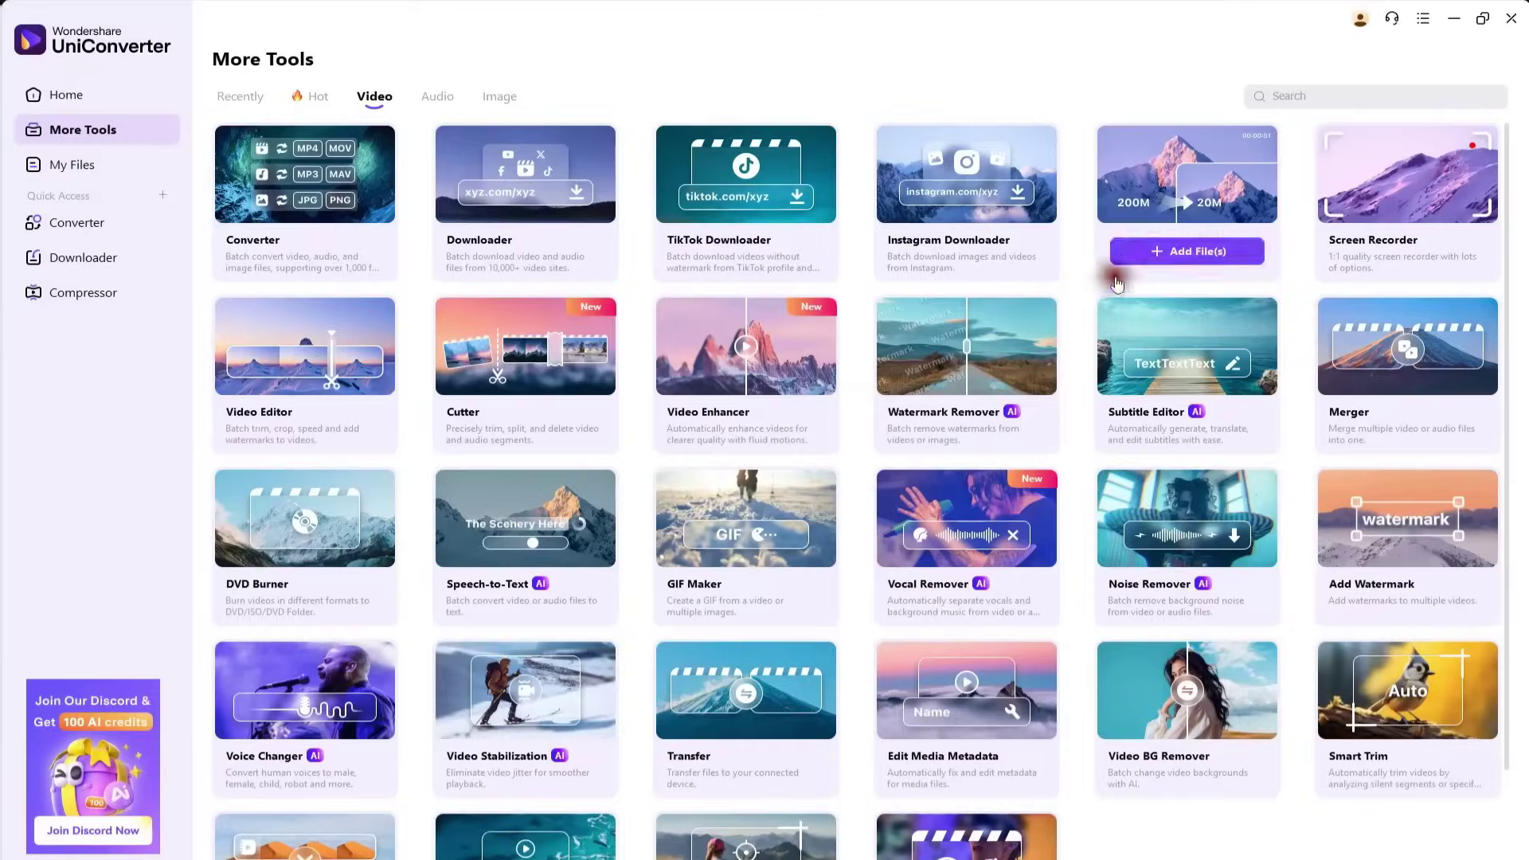
- Add the 5520073 portrait office clip to Compressor with 50% basic compression, targeting 14.21 MB
click(1135, 221)
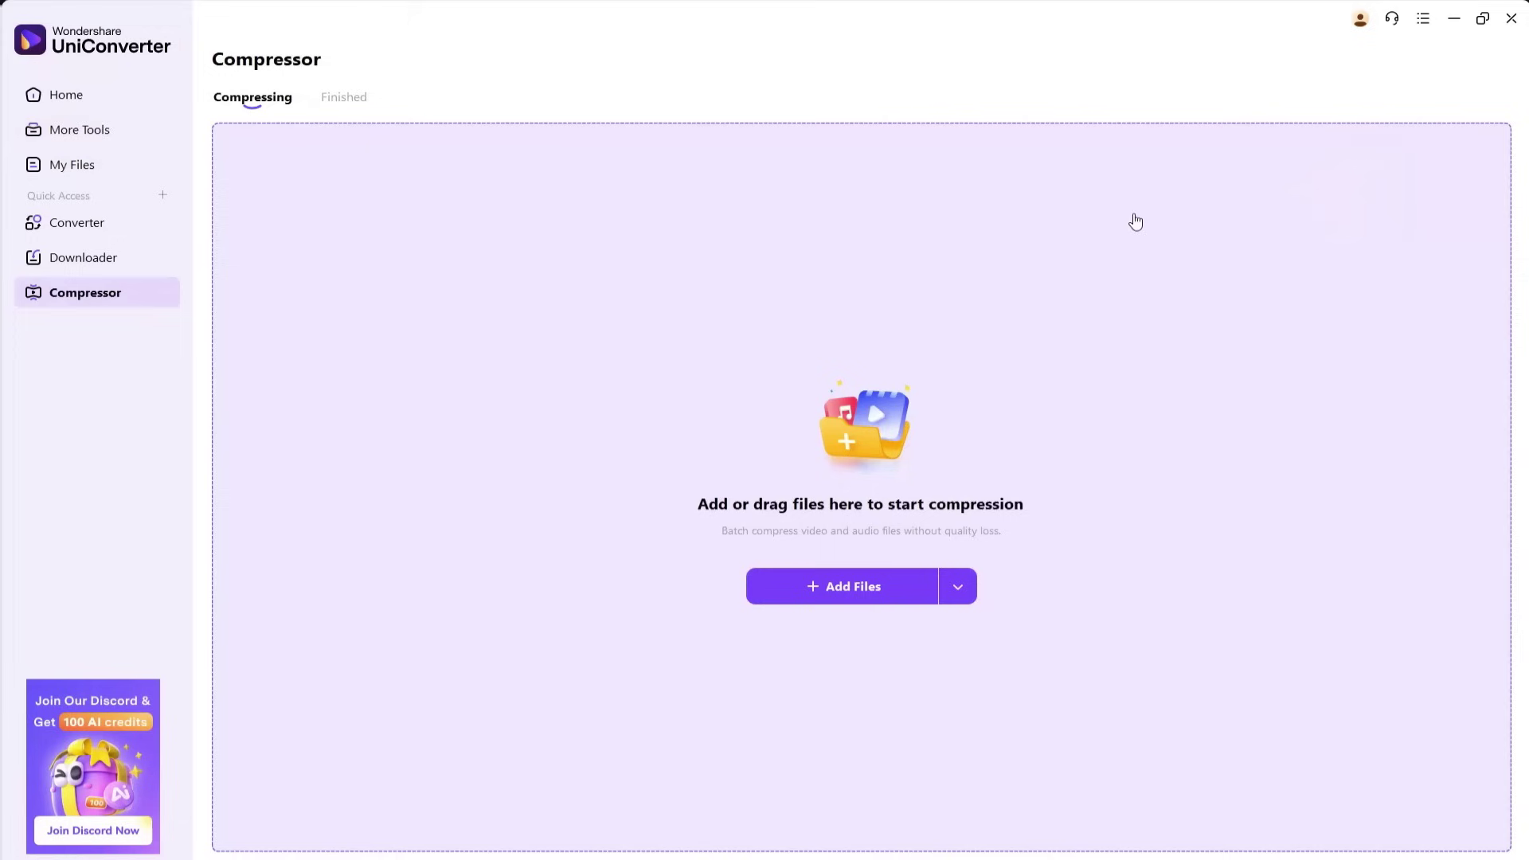
click(816, 586)
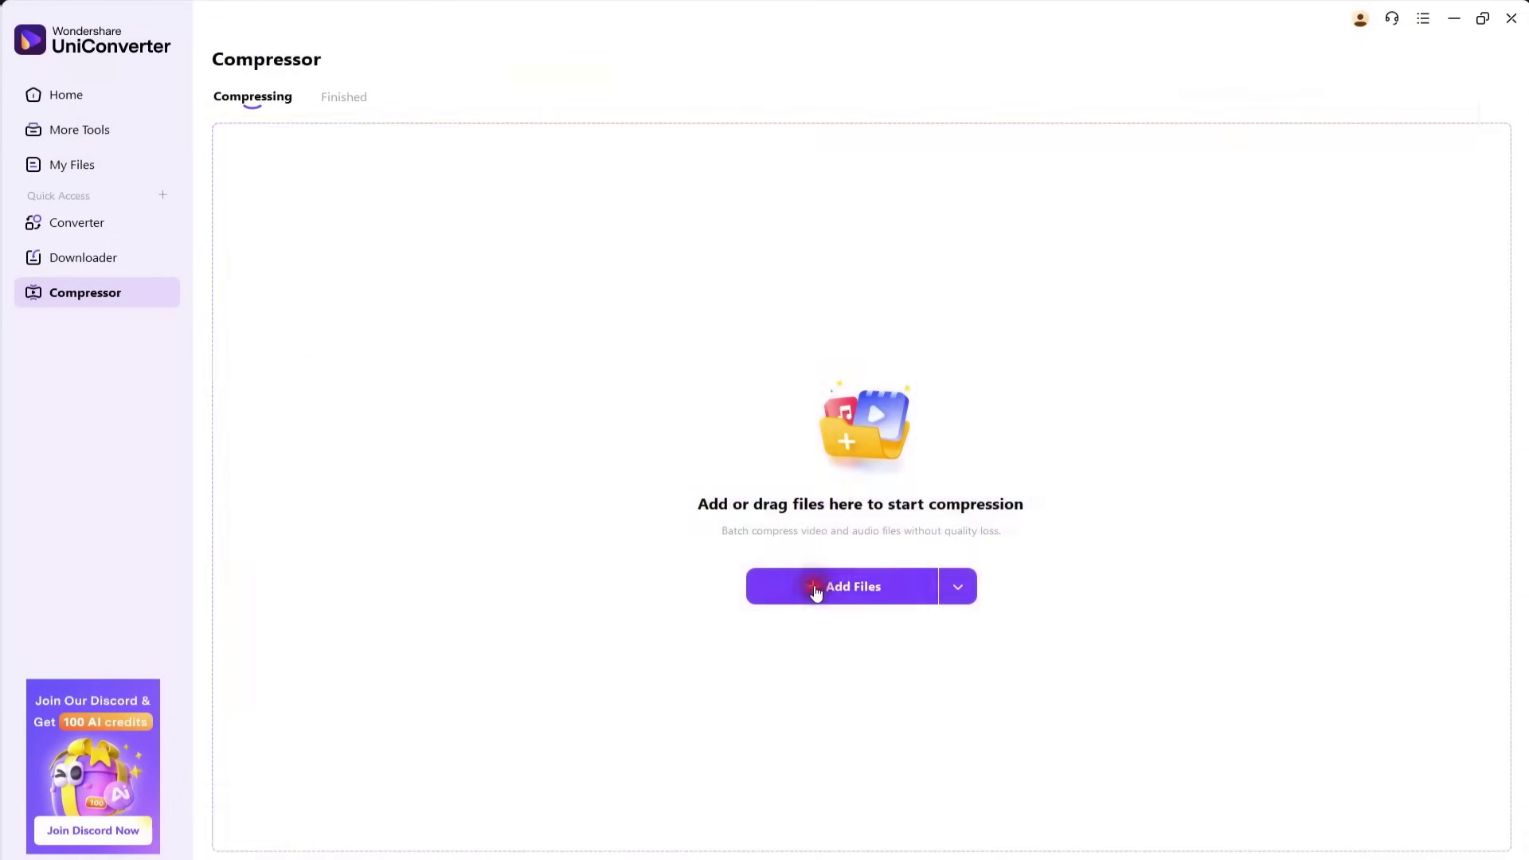
double_click(732, 237)
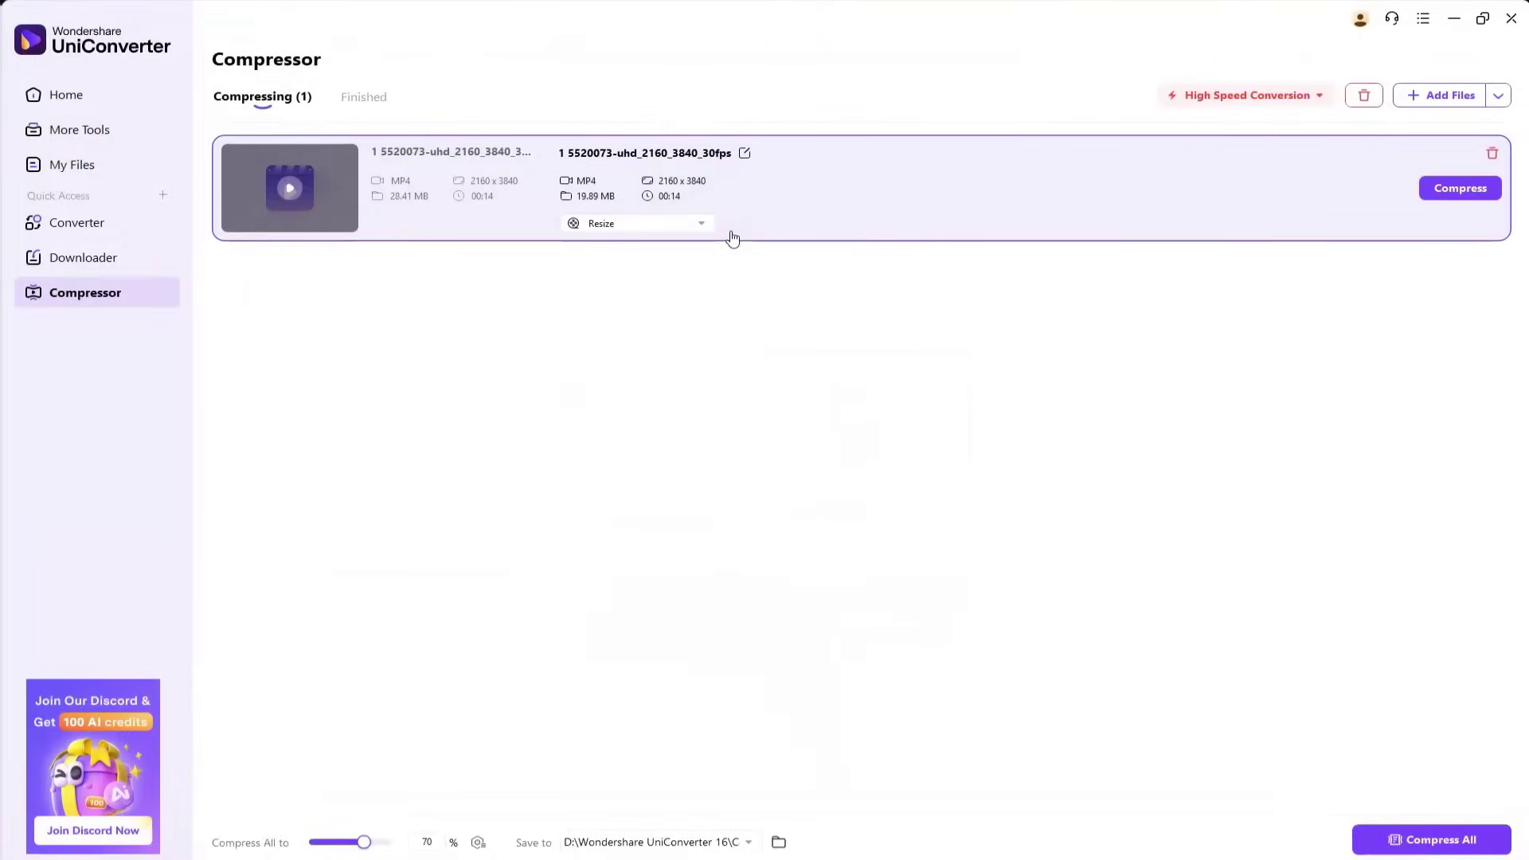
click(667, 223)
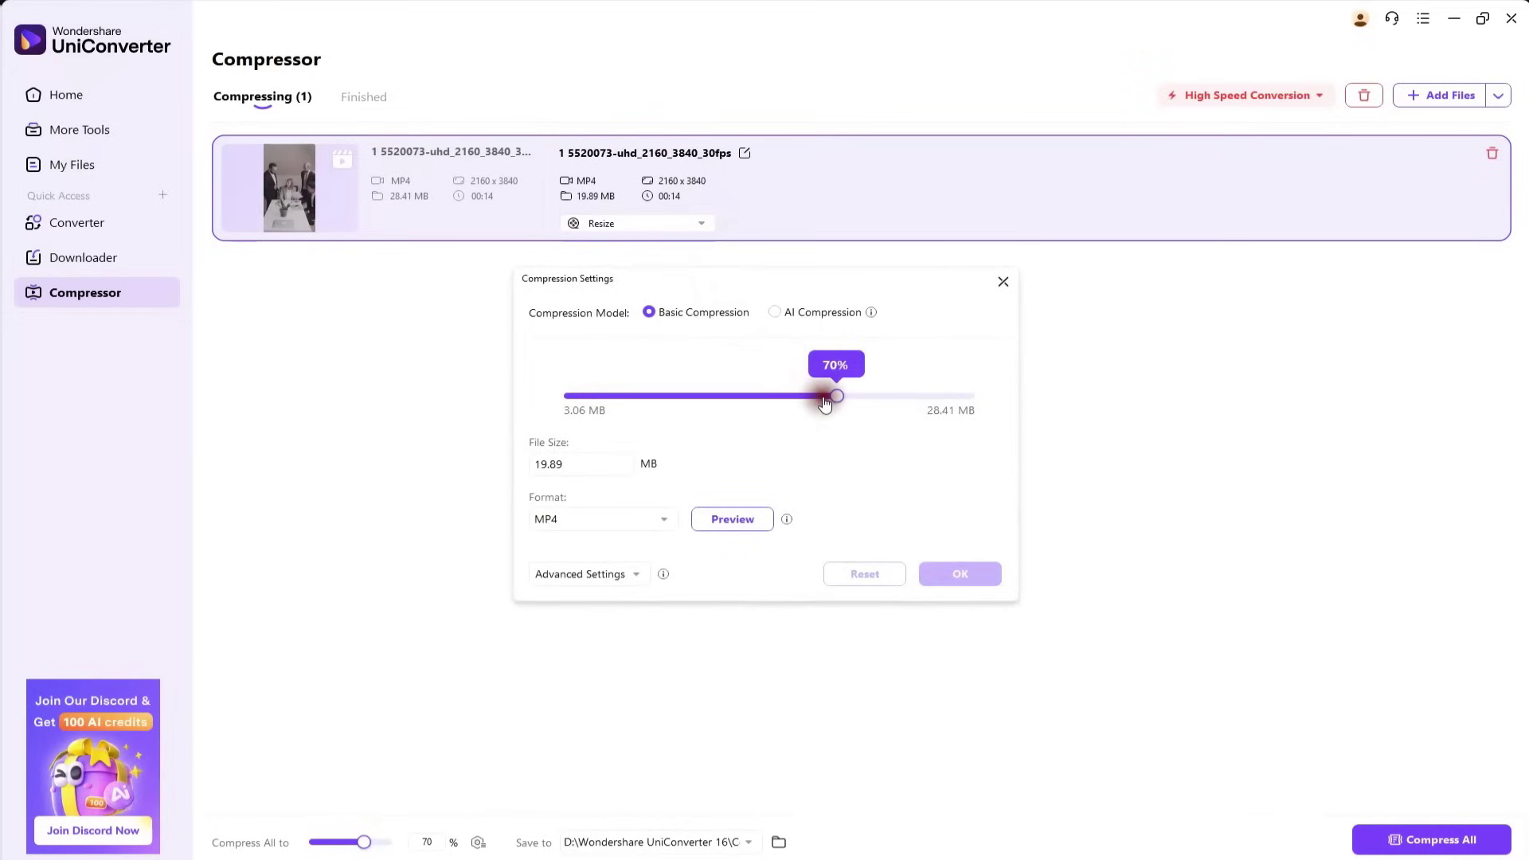
drag(835, 404, 738, 410)
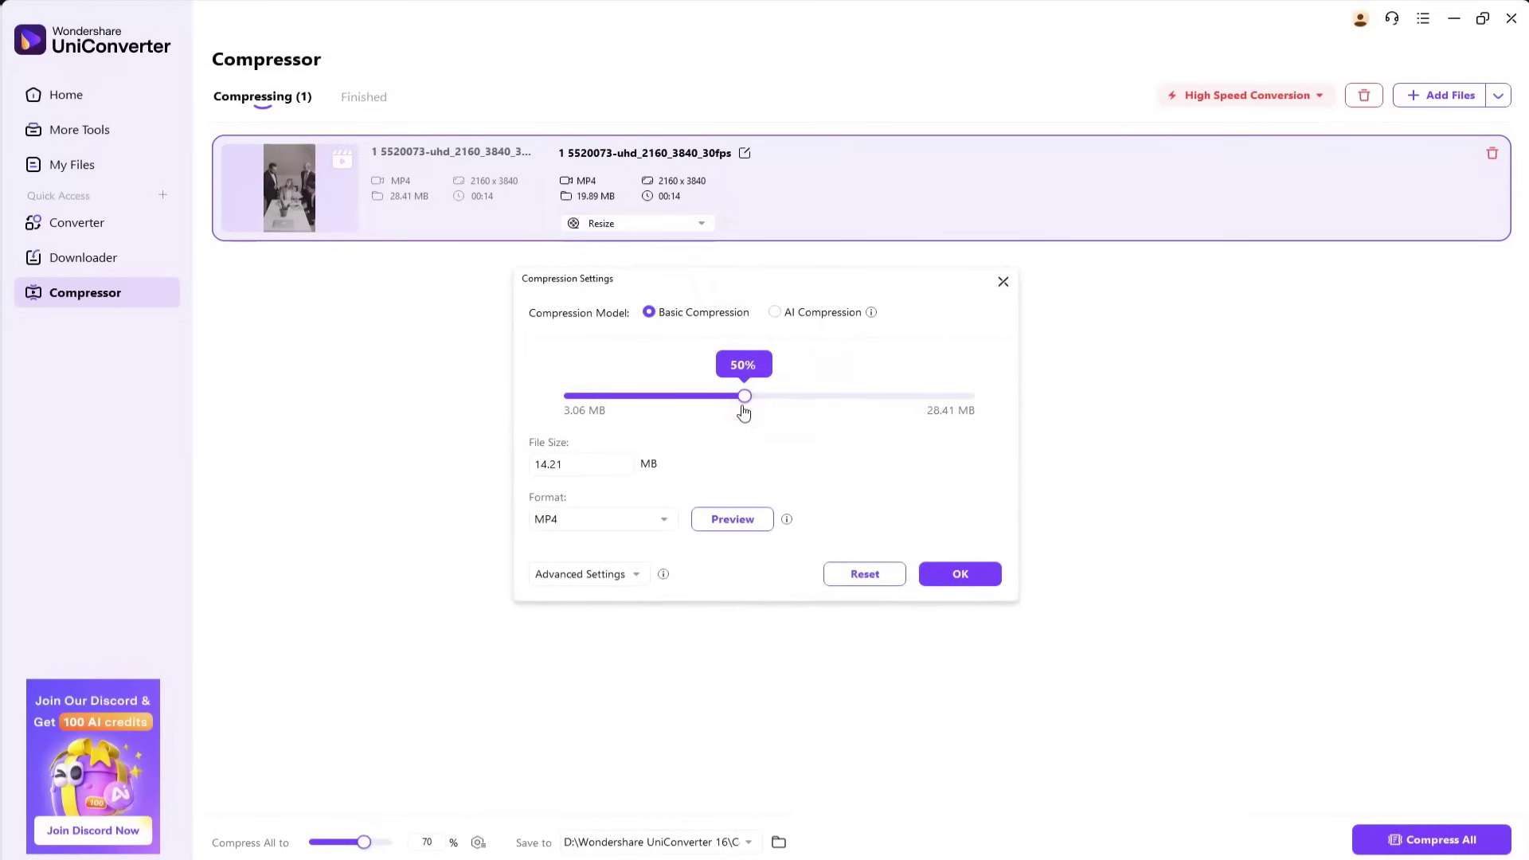
click(942, 573)
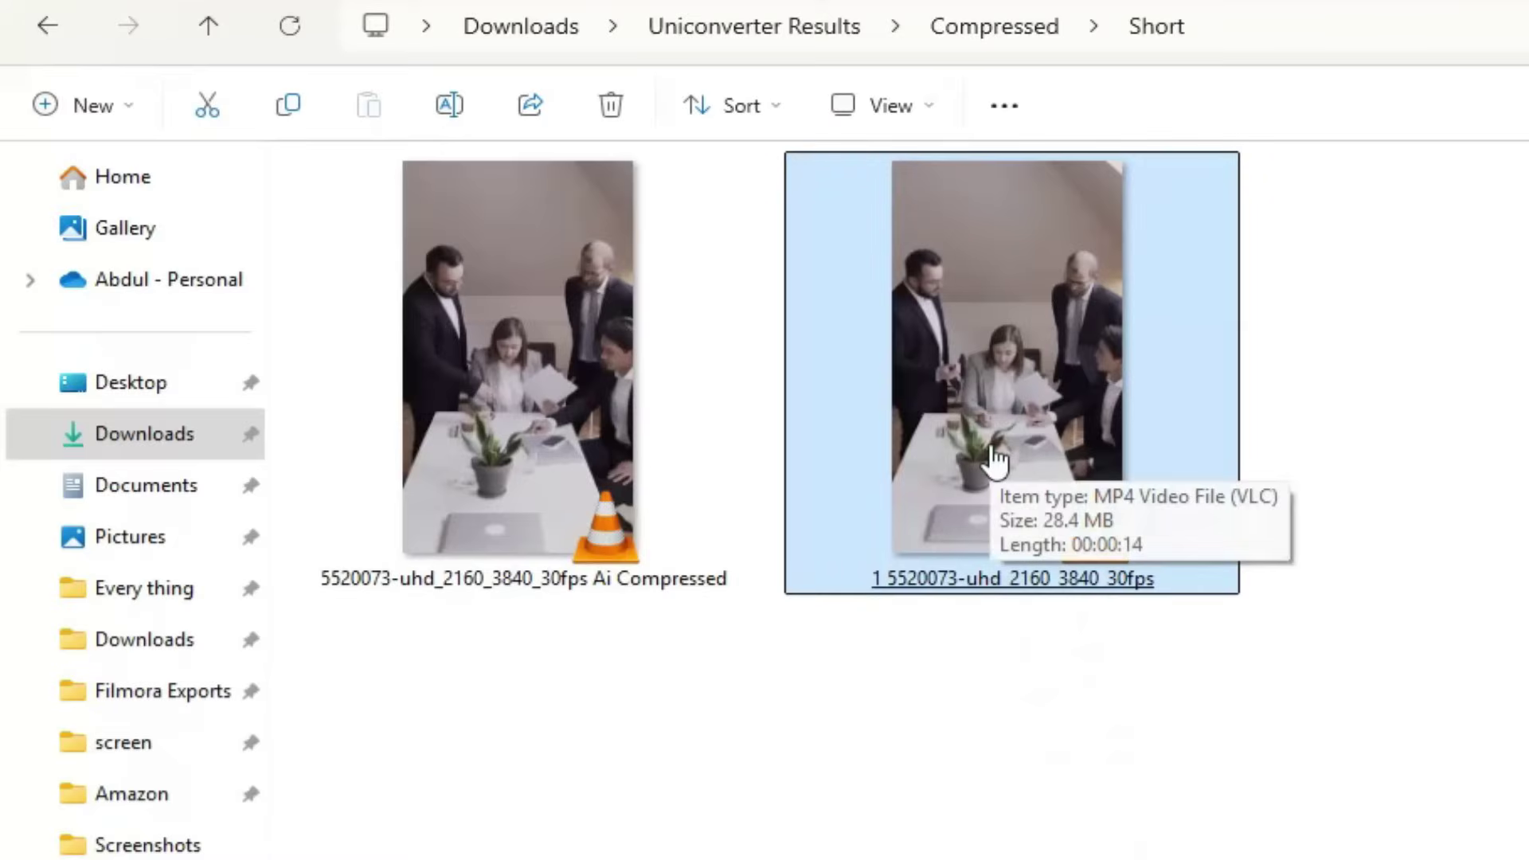
click(573, 454)
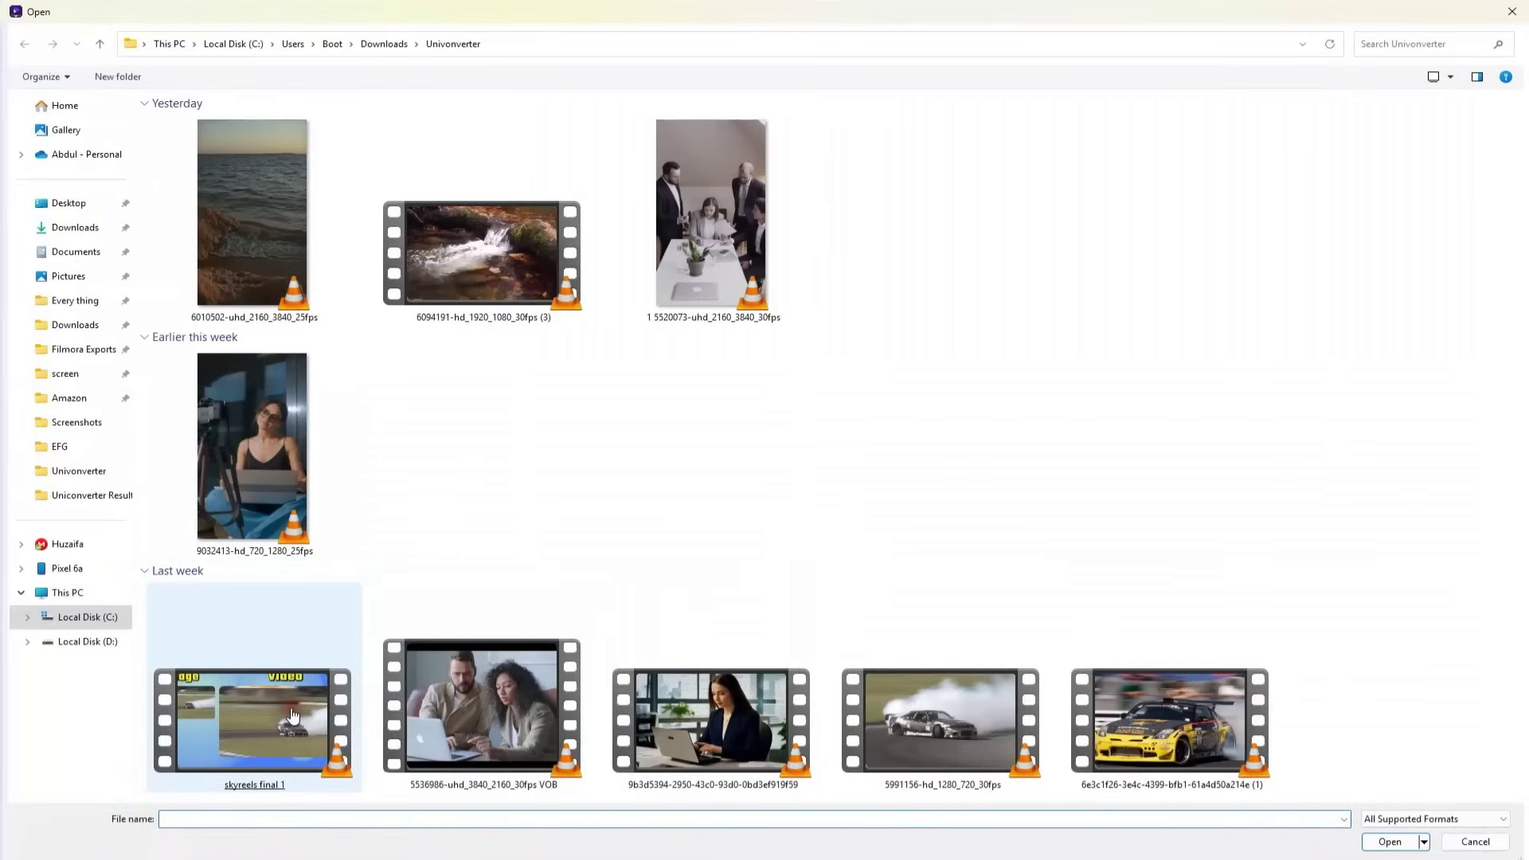
- Compress skyreels final 1 with AI Compression at 50%, shrinking 673 MB to 27.5 MB
double_click(293, 715)
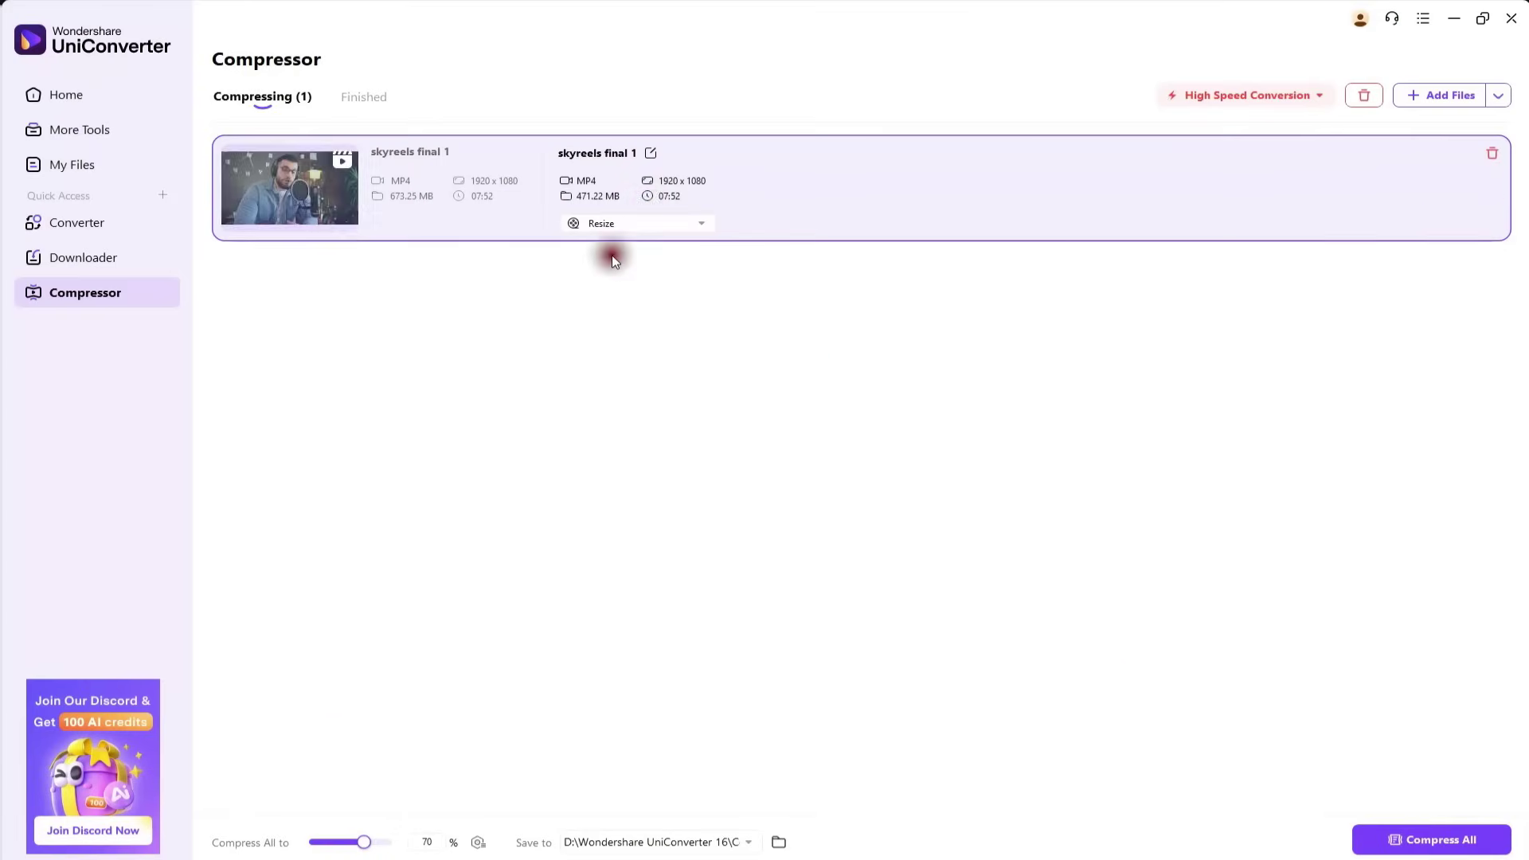
click(646, 227)
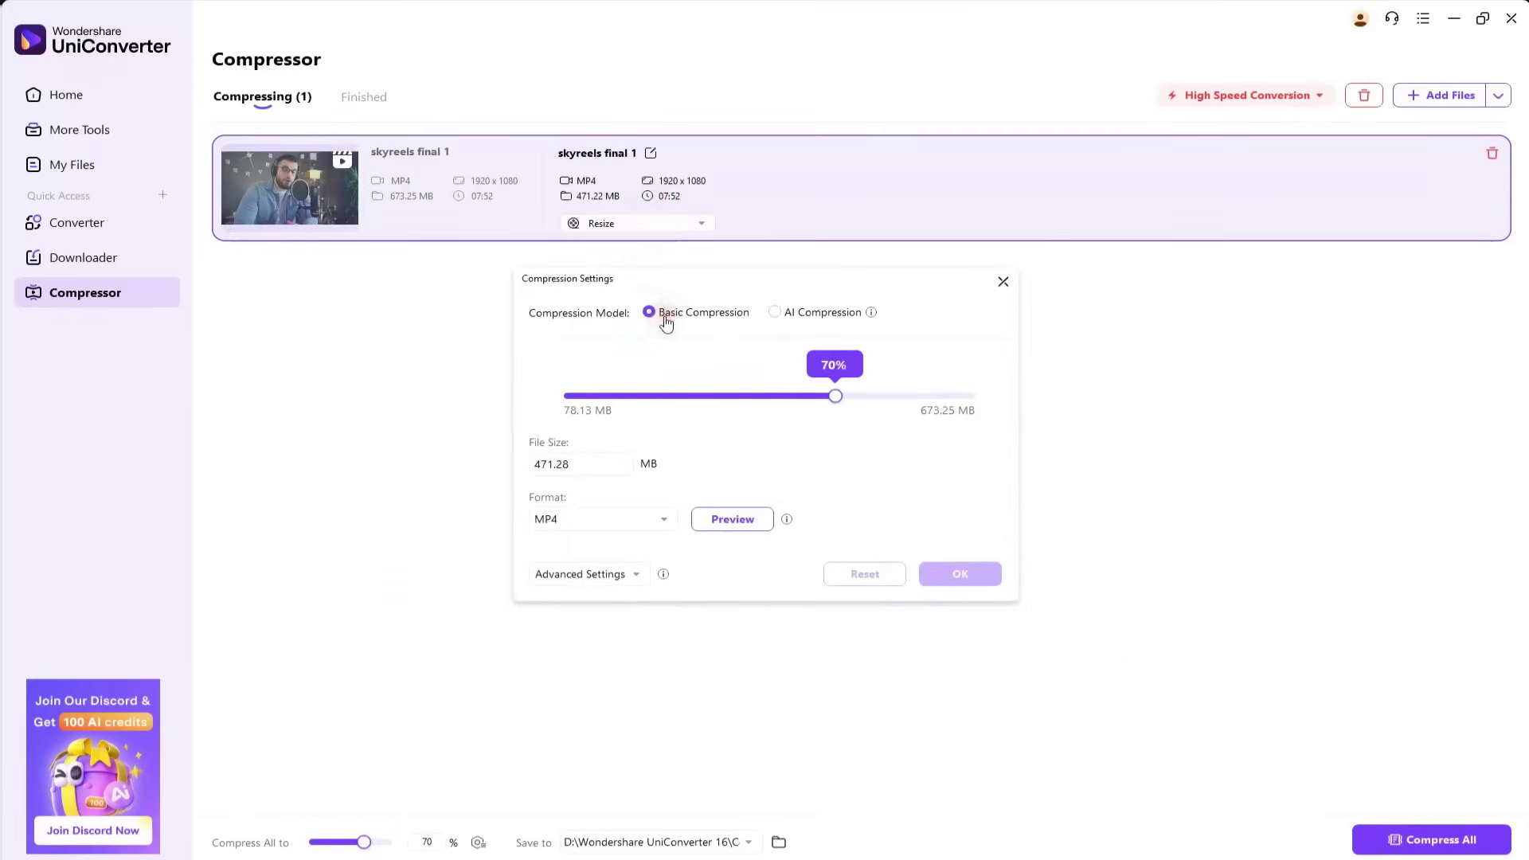
click(787, 313)
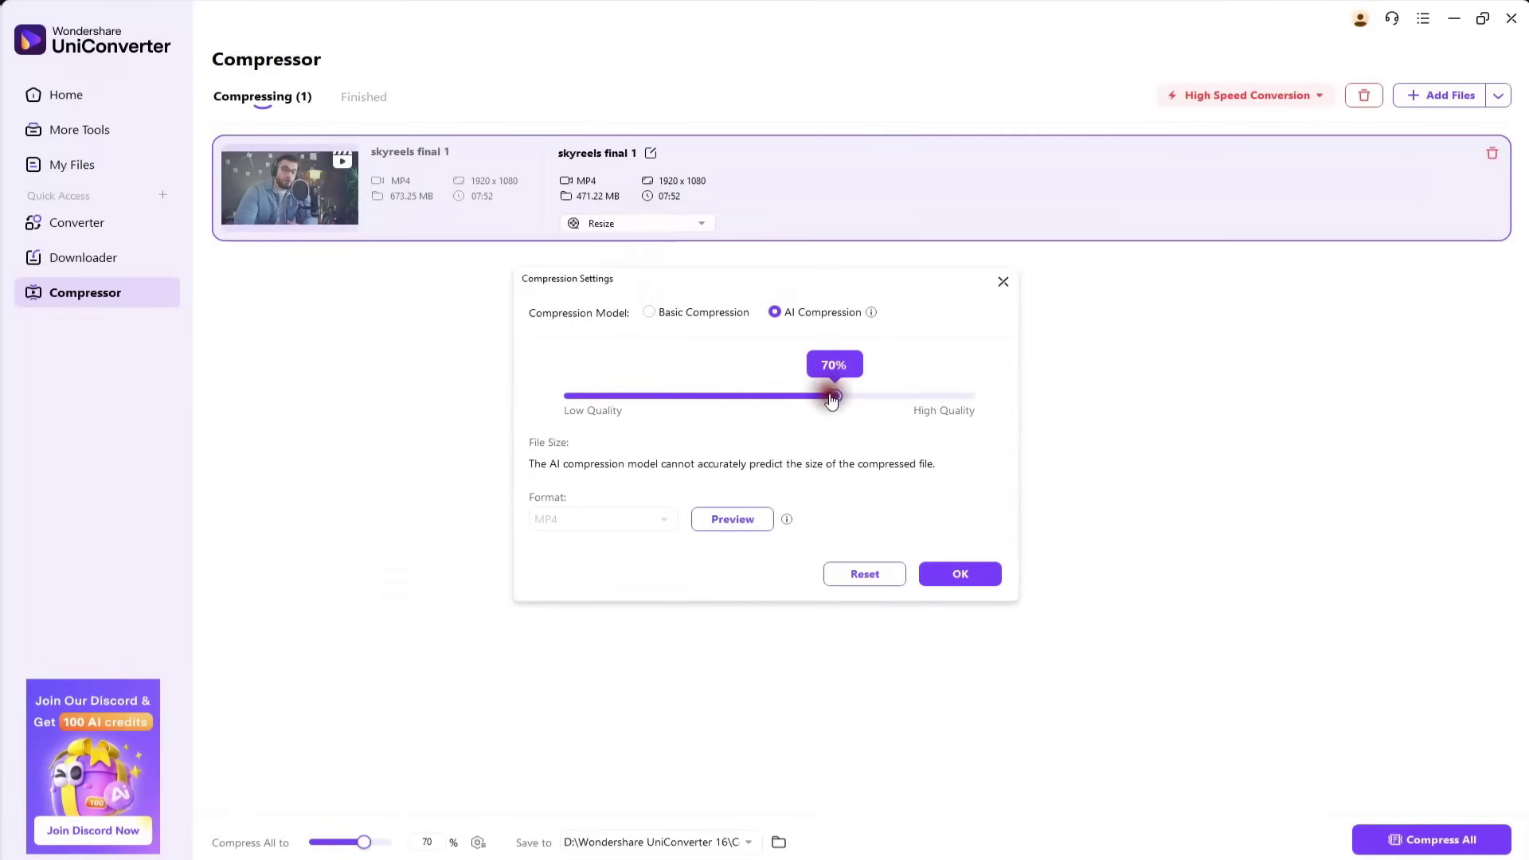
drag(833, 399, 742, 397)
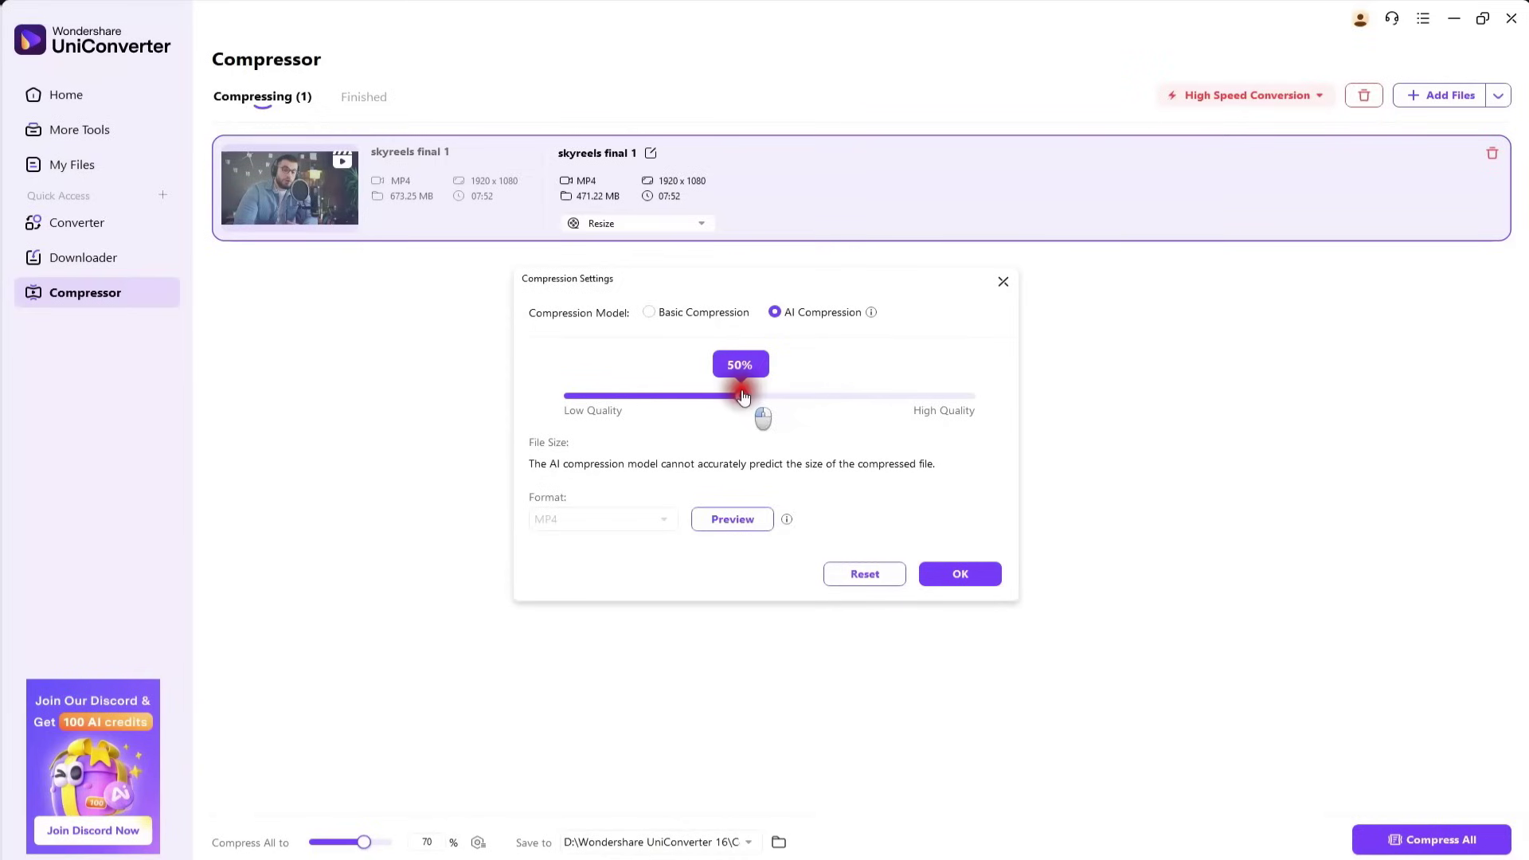
click(939, 574)
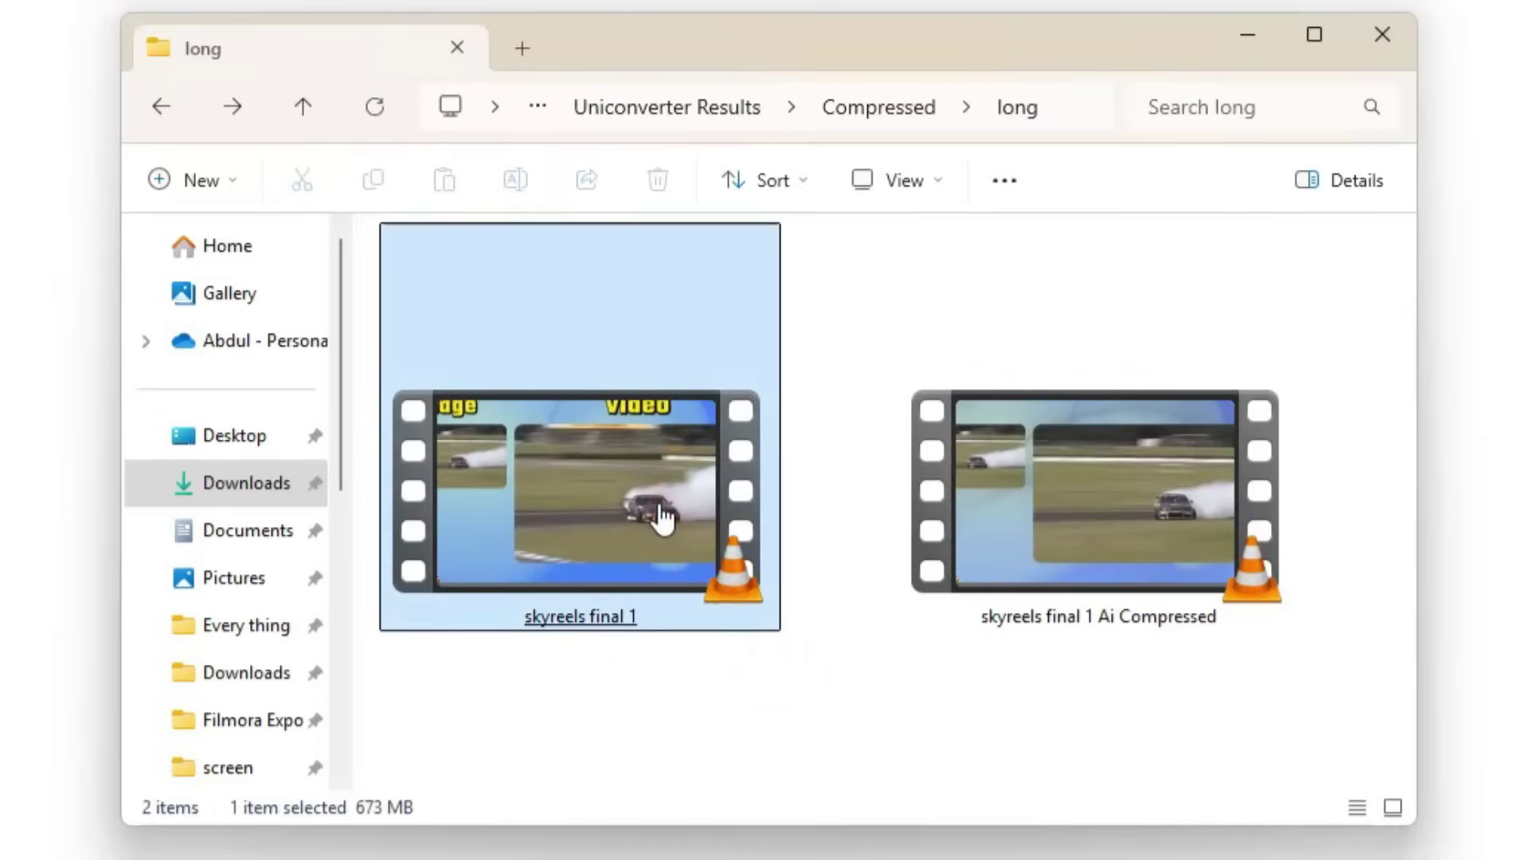
click(1042, 558)
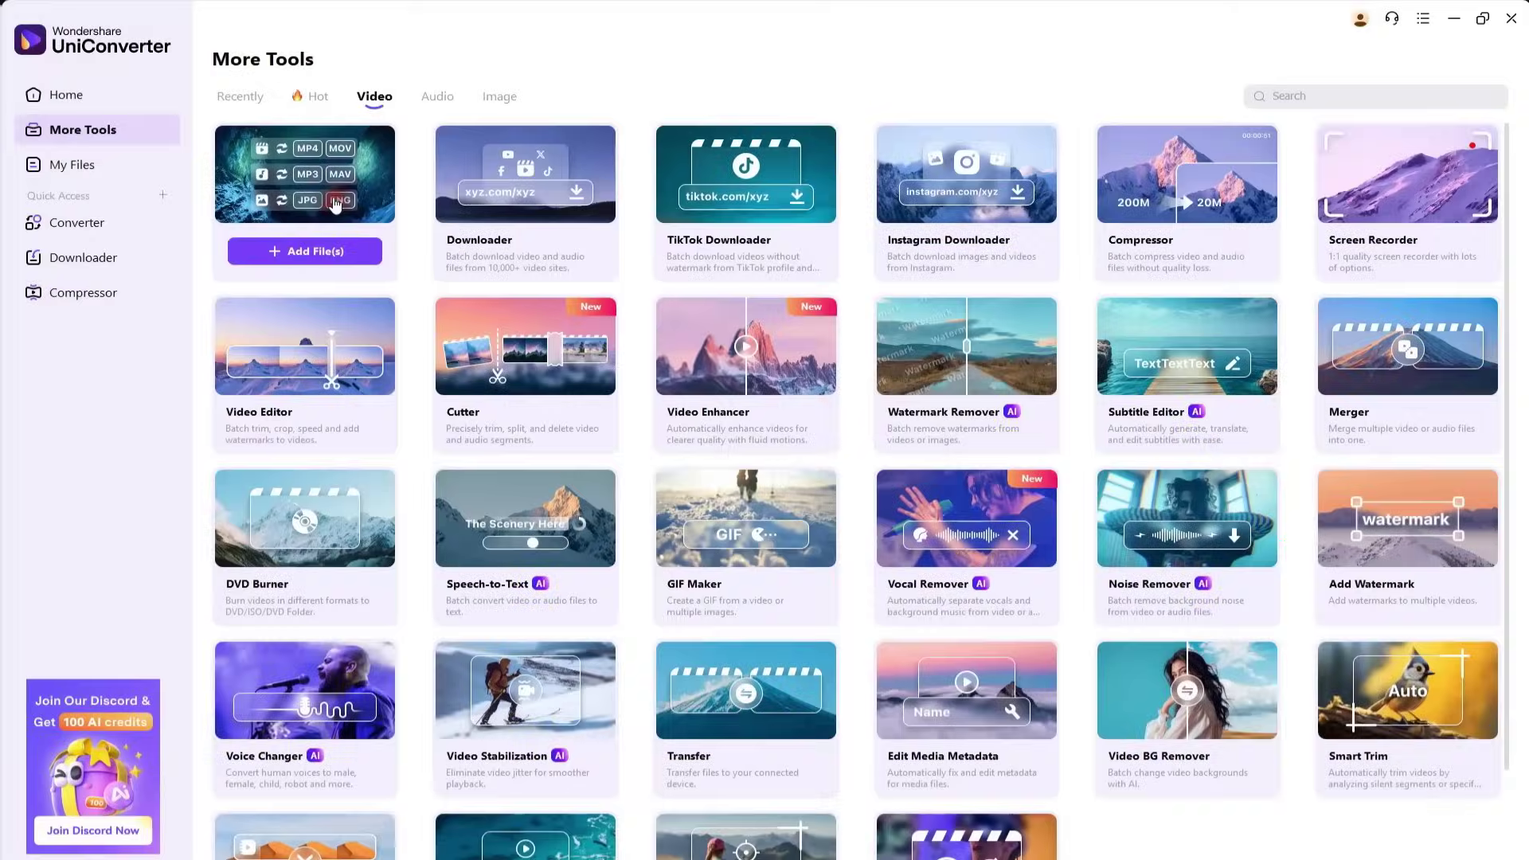
- Open Converter, then drop the 5991156 VOB clip into Filmora, triggering its Convert to mpg prompt
click(335, 206)
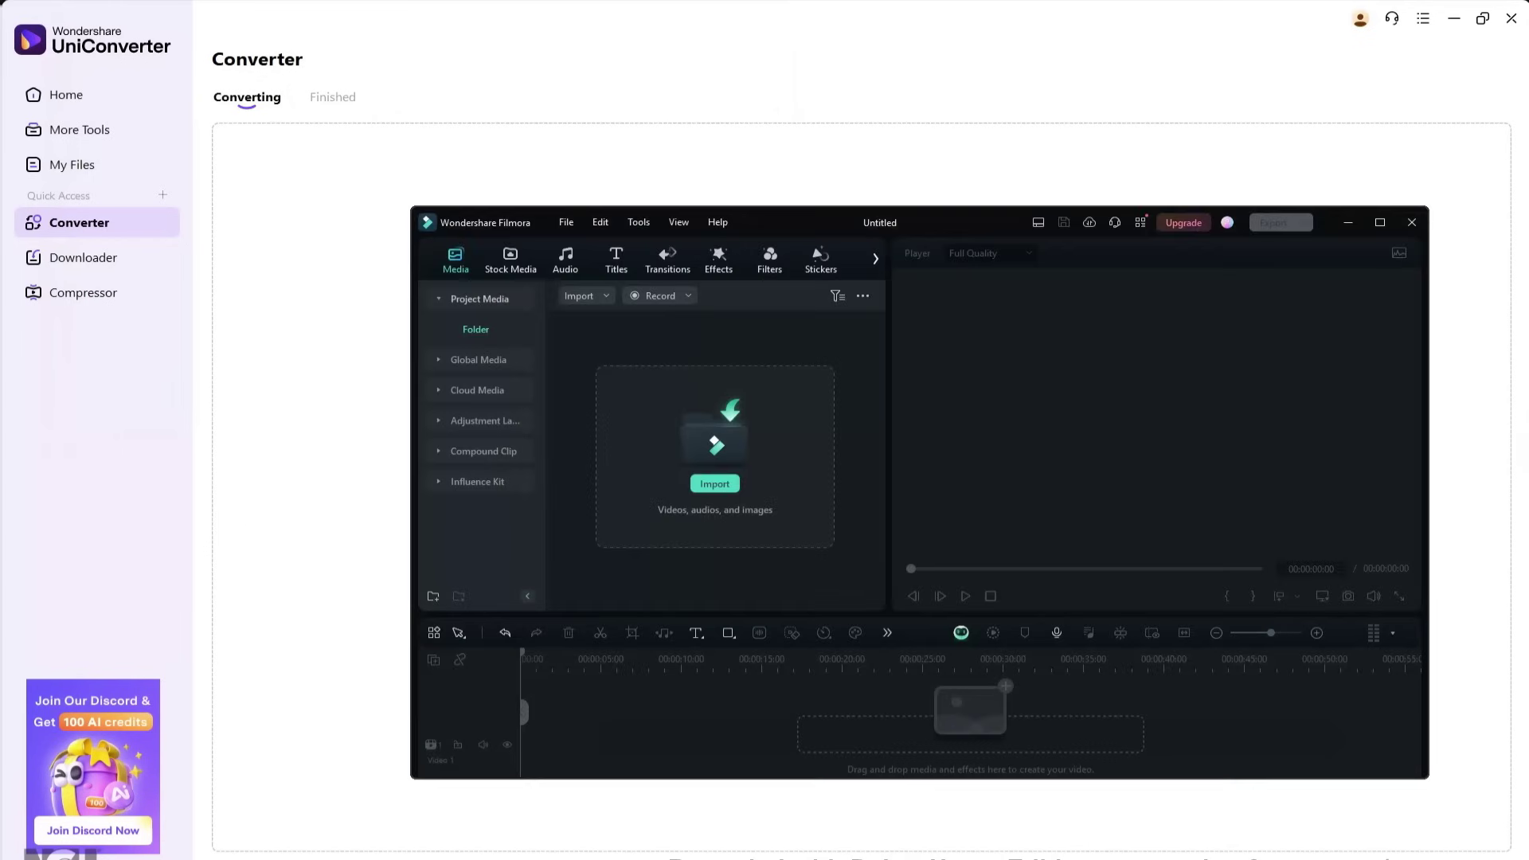
click(793, 769)
click(522, 307)
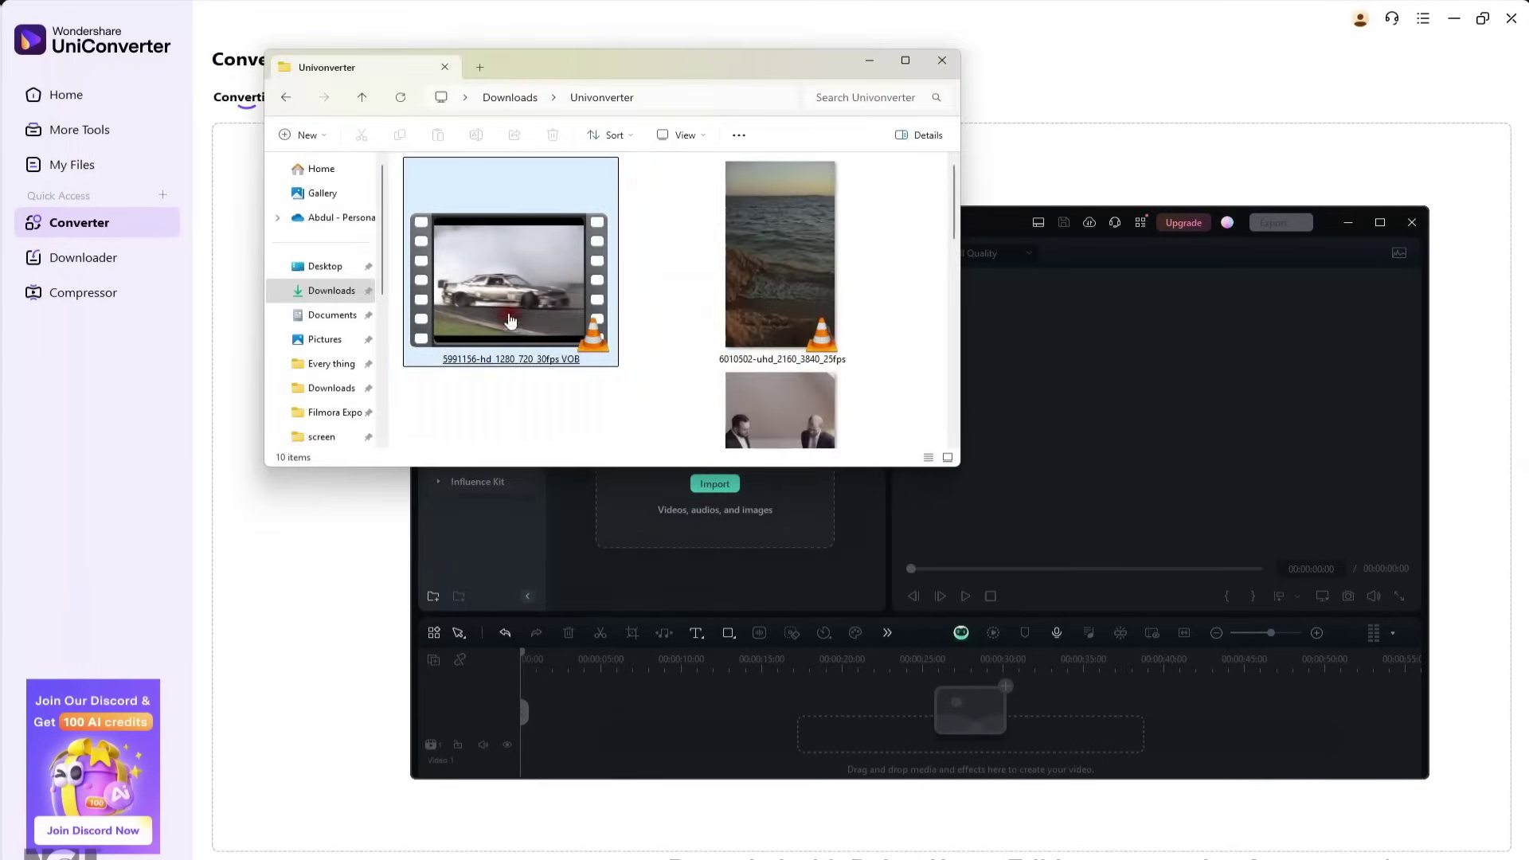
drag(533, 311, 647, 512)
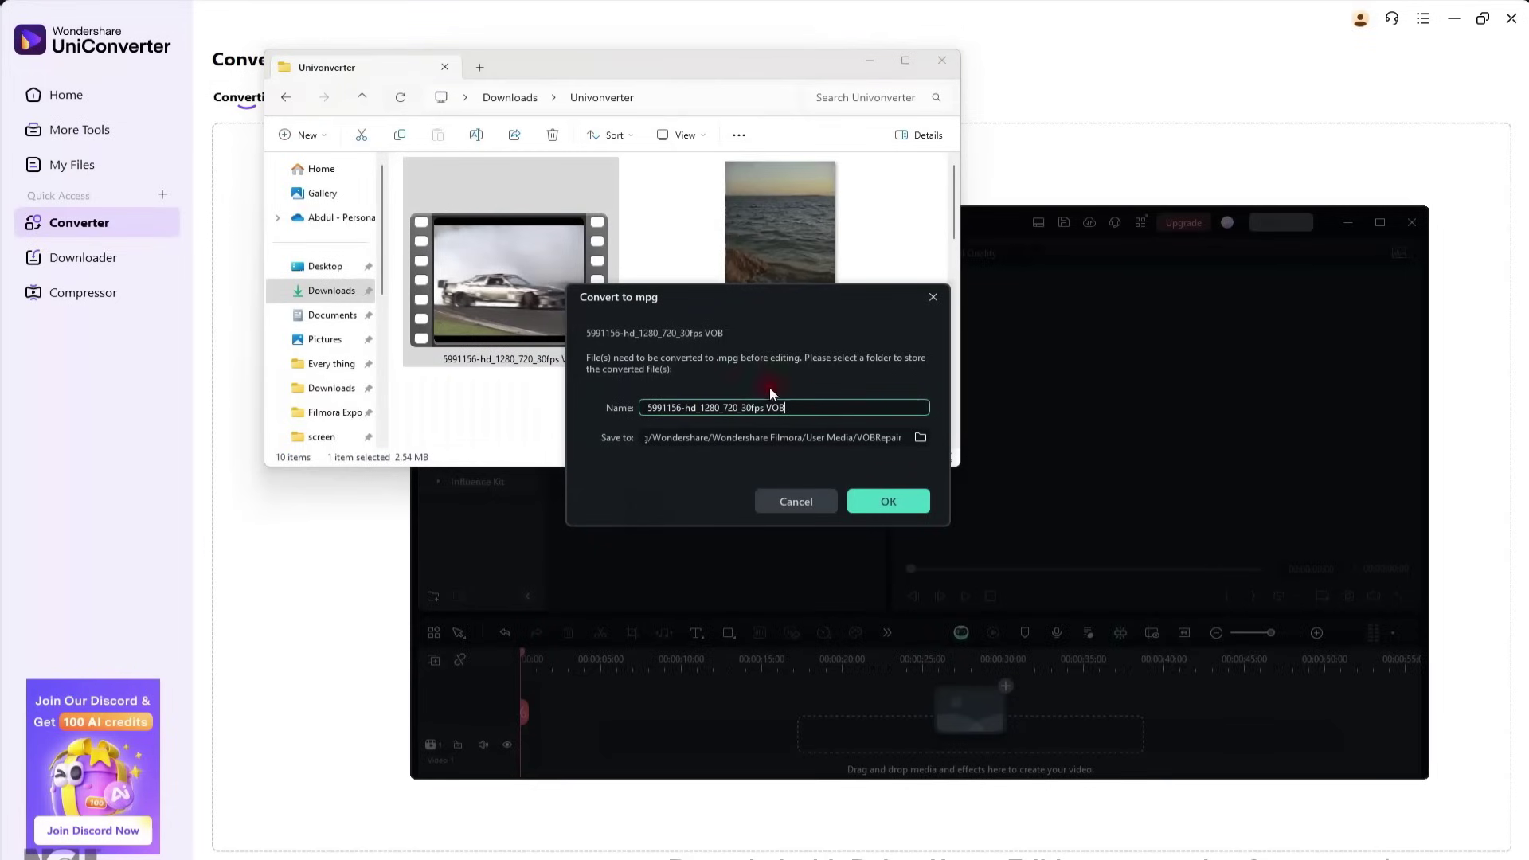
- Dismiss Filmora's mpg prompt and add the VOB clip to UniConverter's Converter list
click(792, 509)
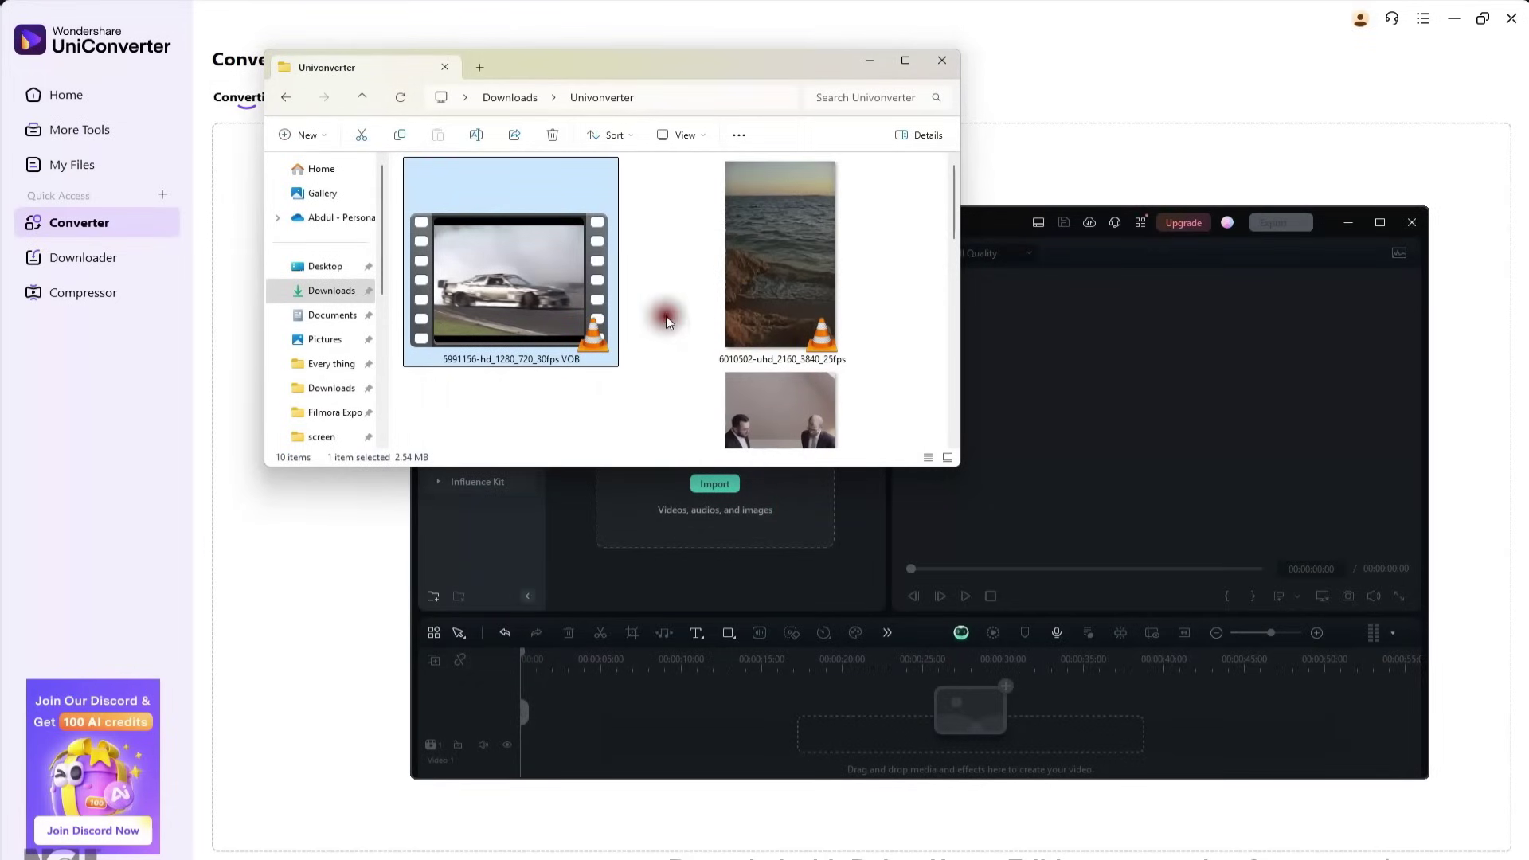
click(1348, 223)
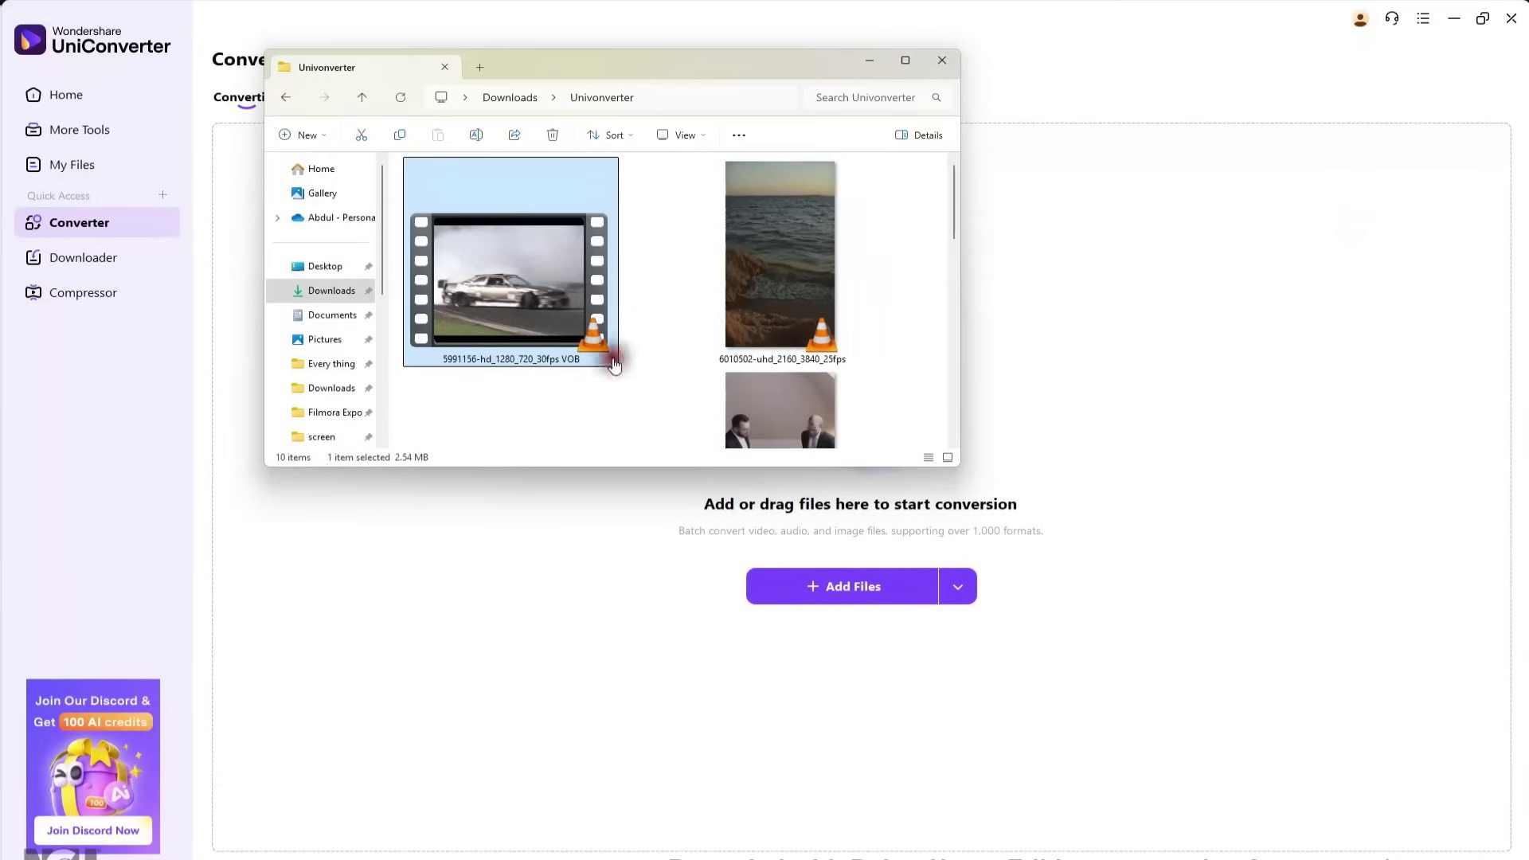
drag(786, 553, 833, 547)
click(869, 61)
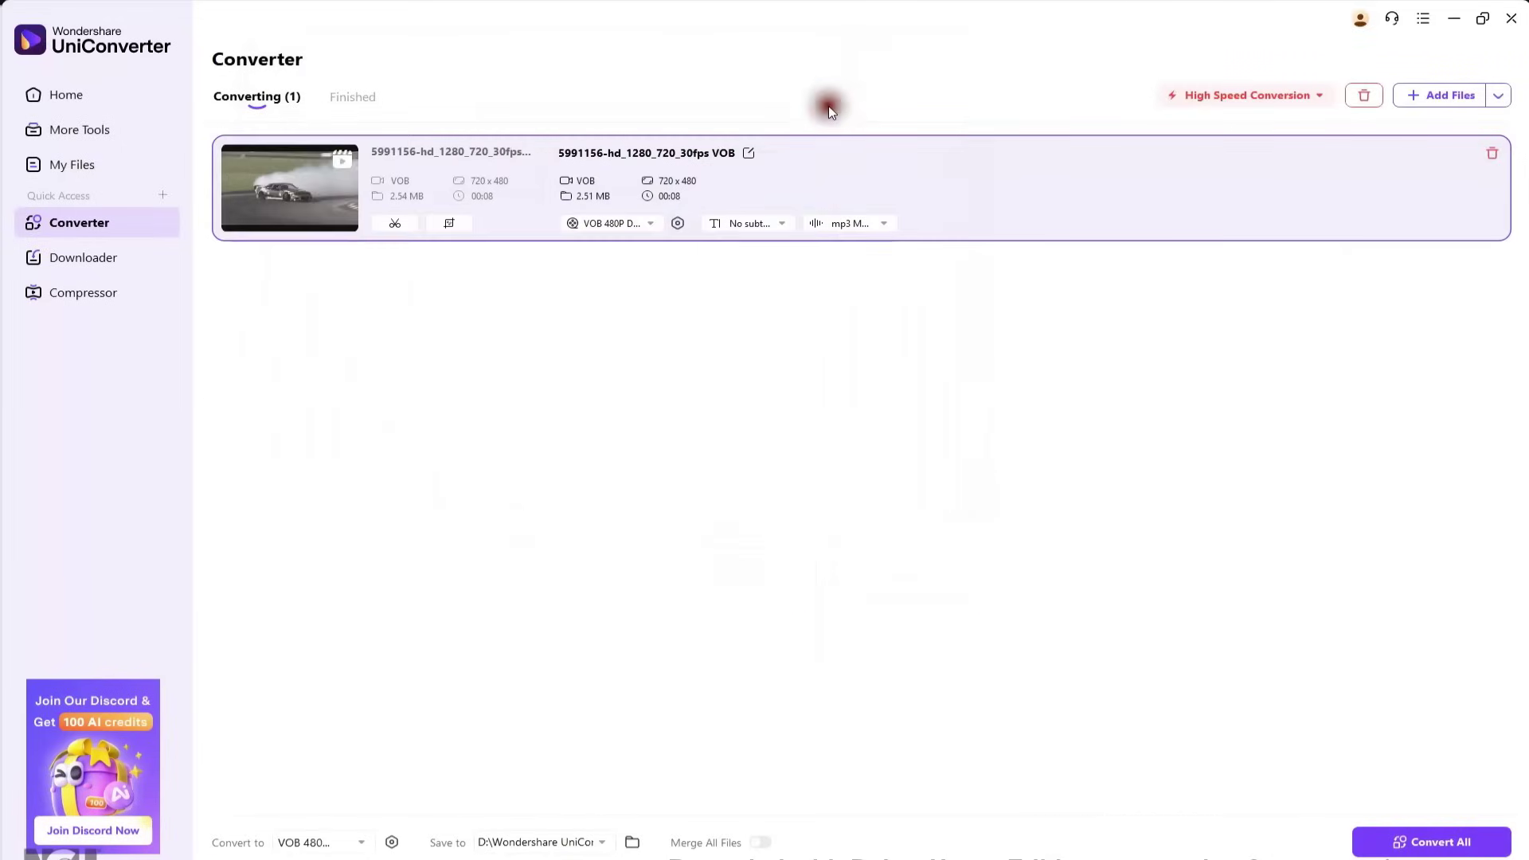
- Convert the clip to MP4 Same as source, then import the 866.86 KB result into Filmora
click(651, 232)
click(635, 252)
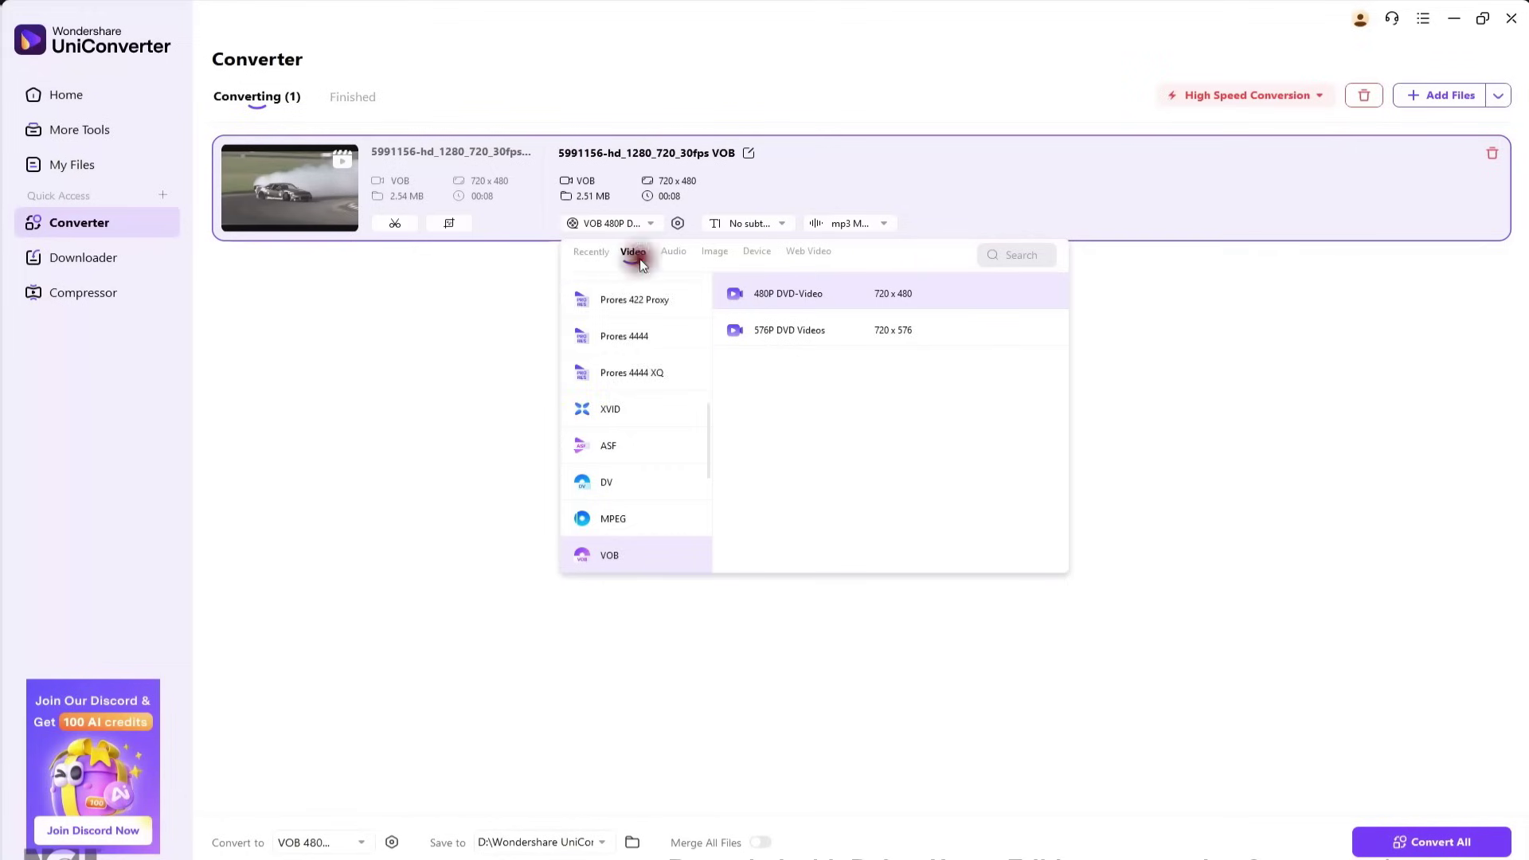
scroll(672, 369, down, 2)
scroll(673, 382, up, 6)
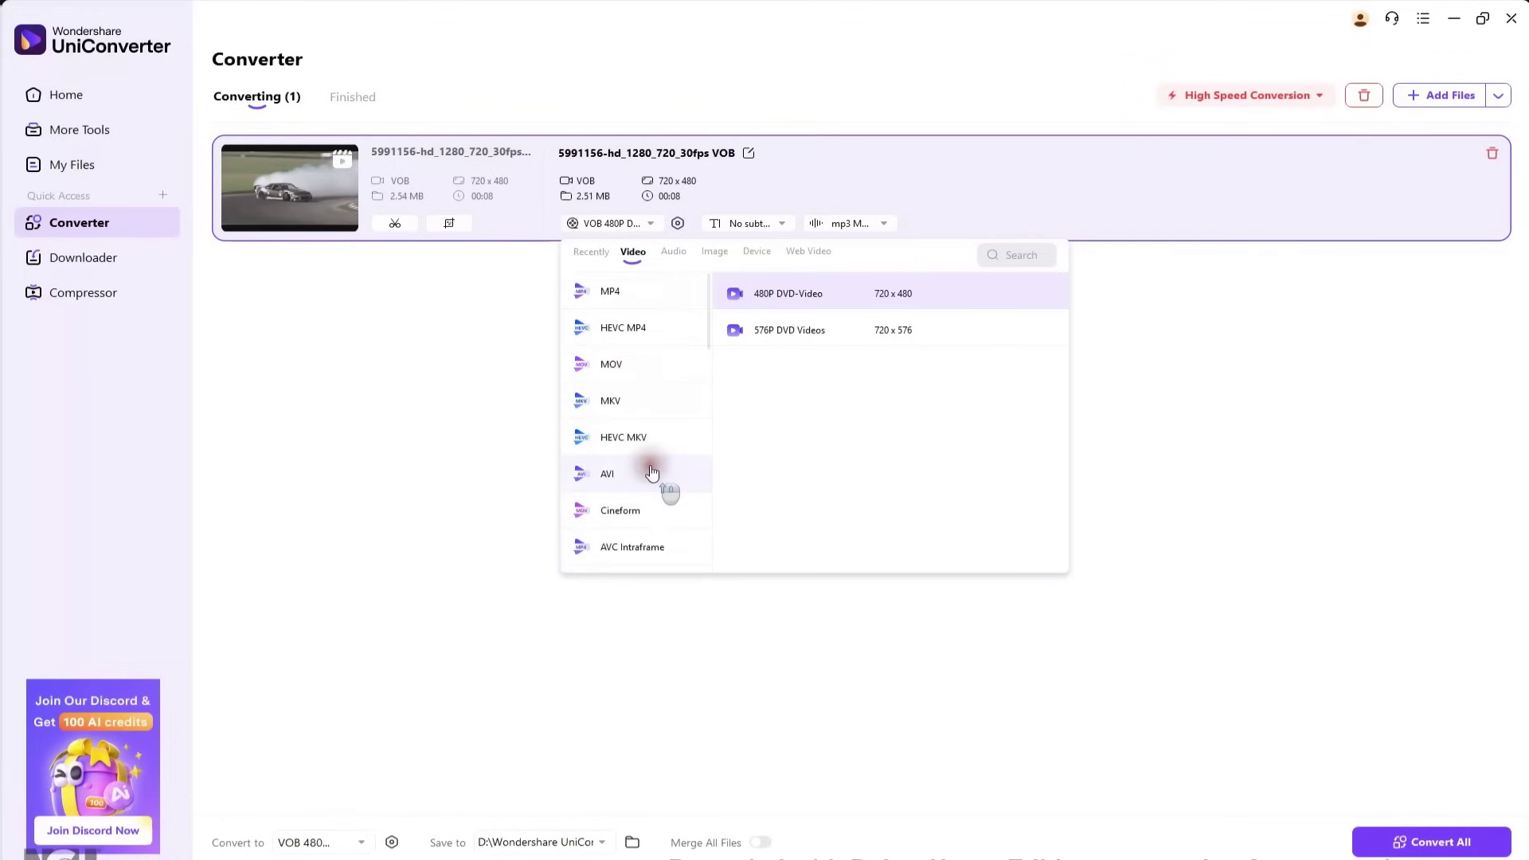
click(634, 299)
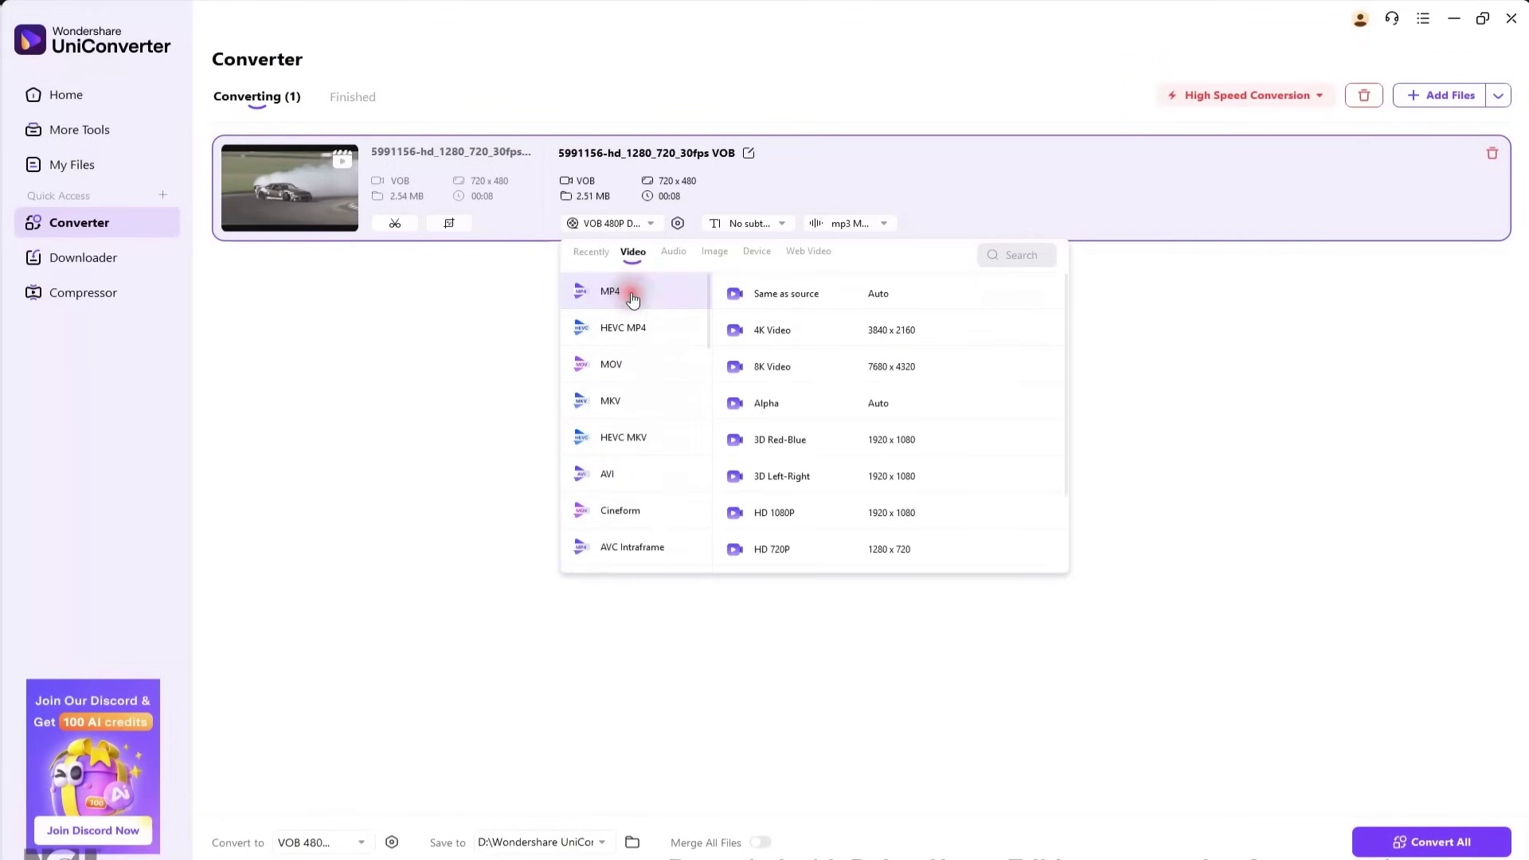
click(767, 296)
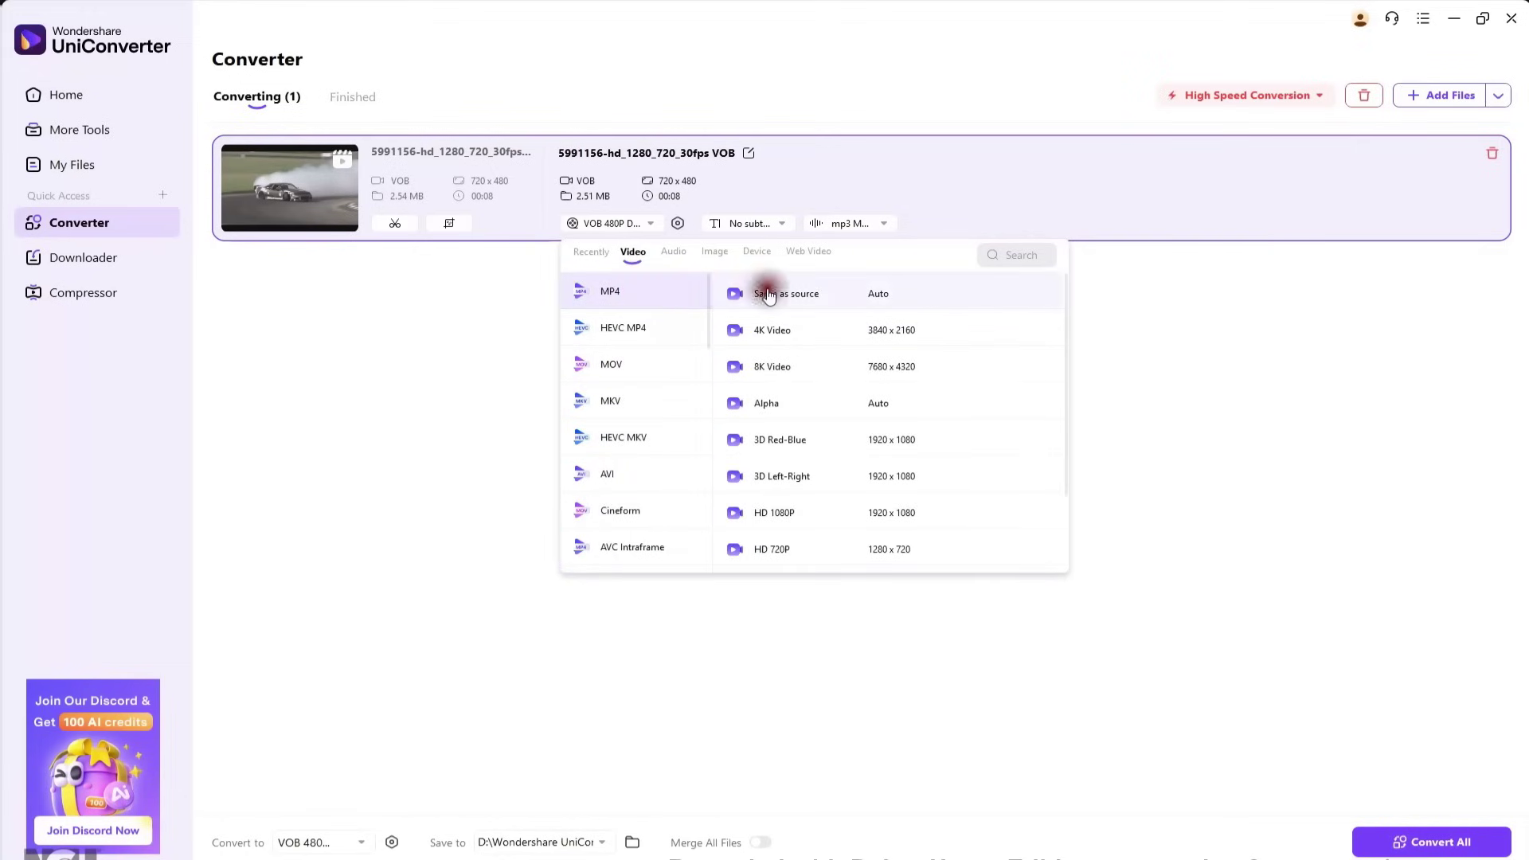
click(771, 295)
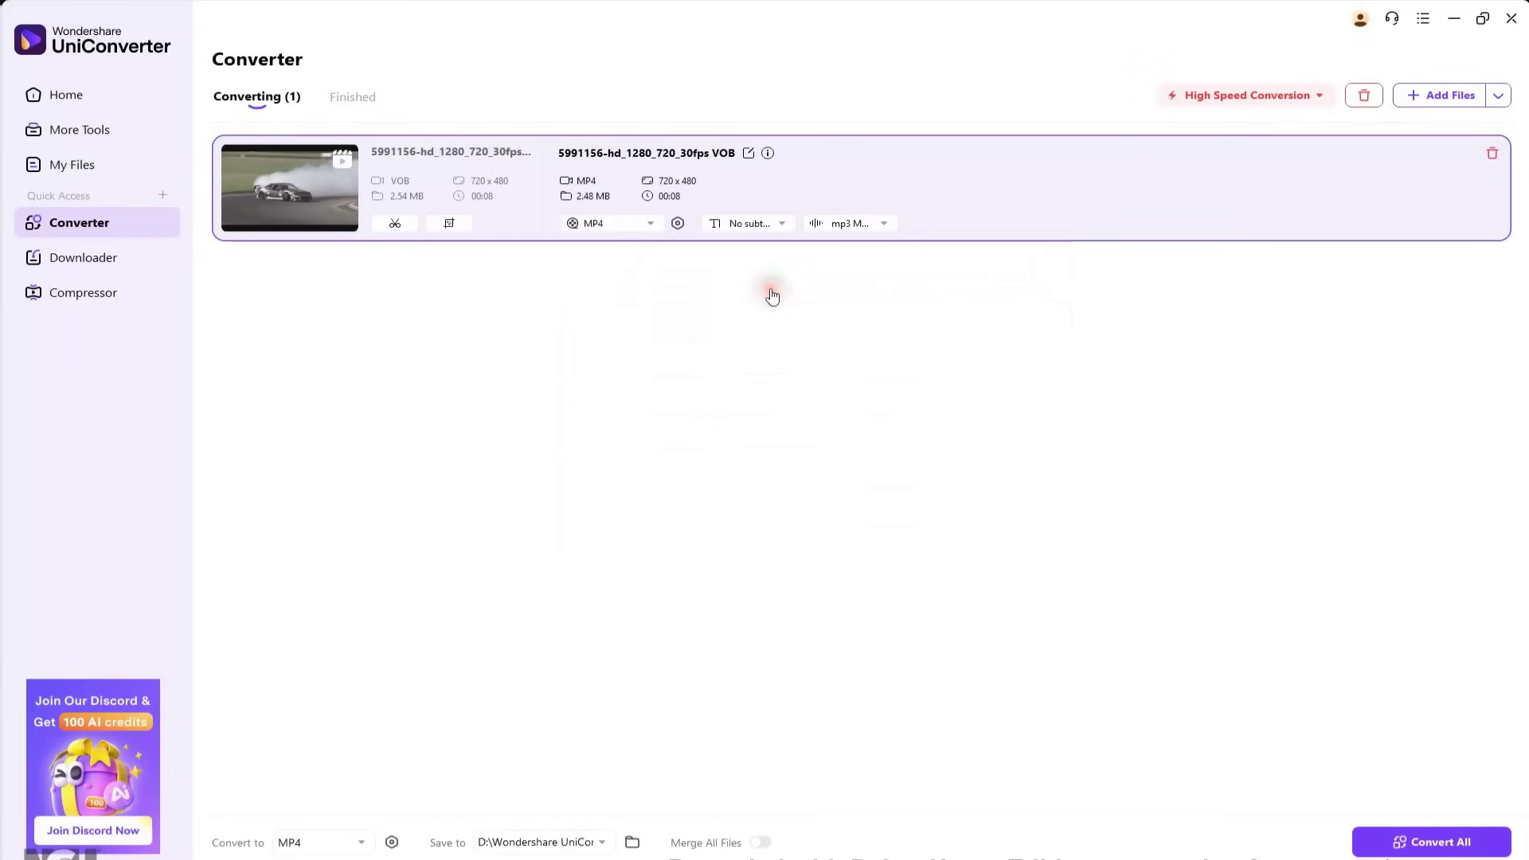
click(1445, 841)
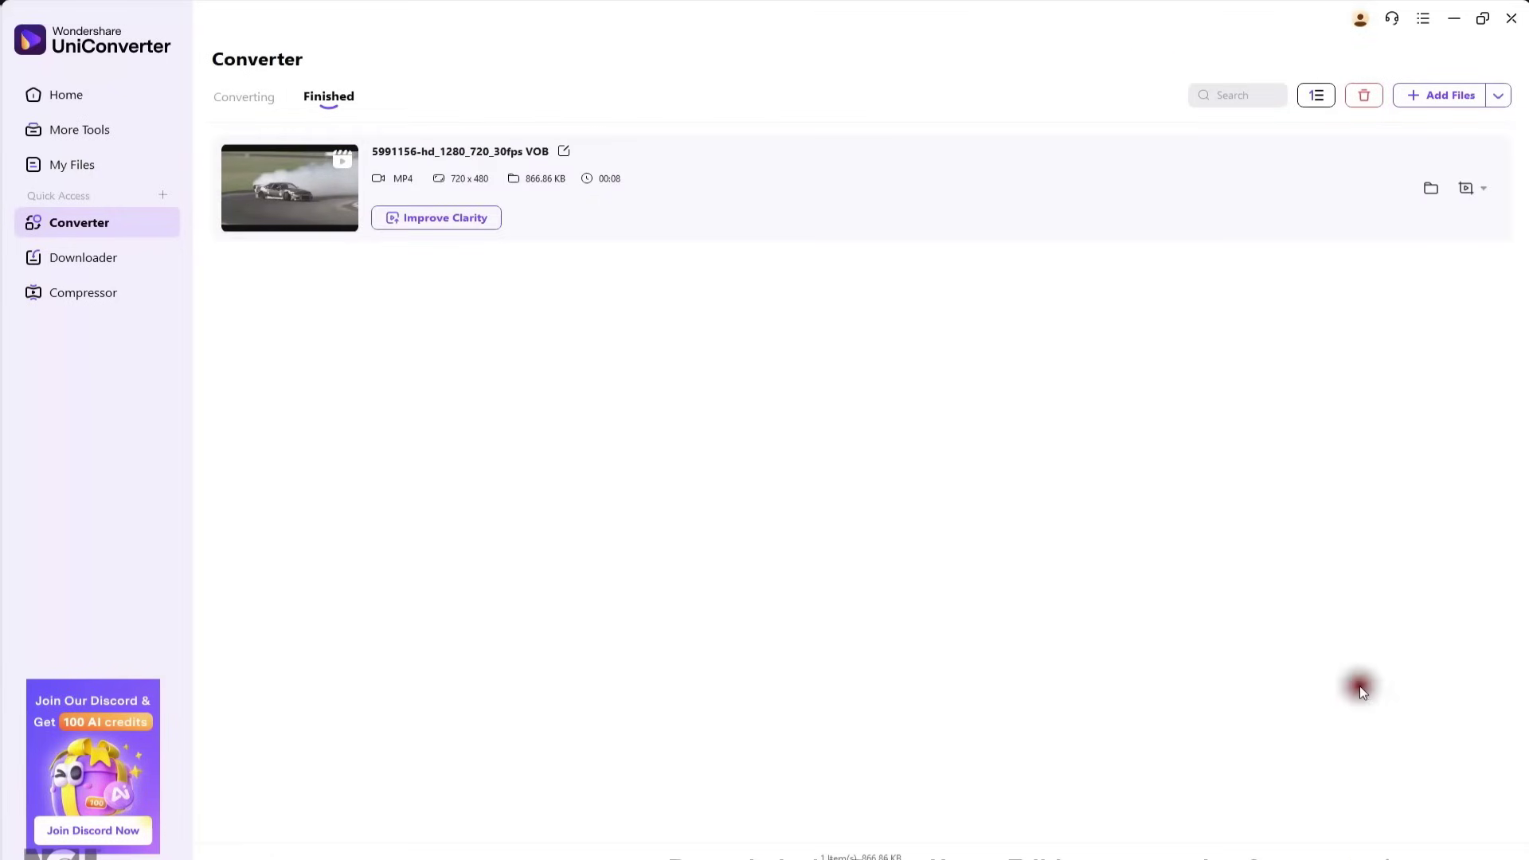
click(1430, 188)
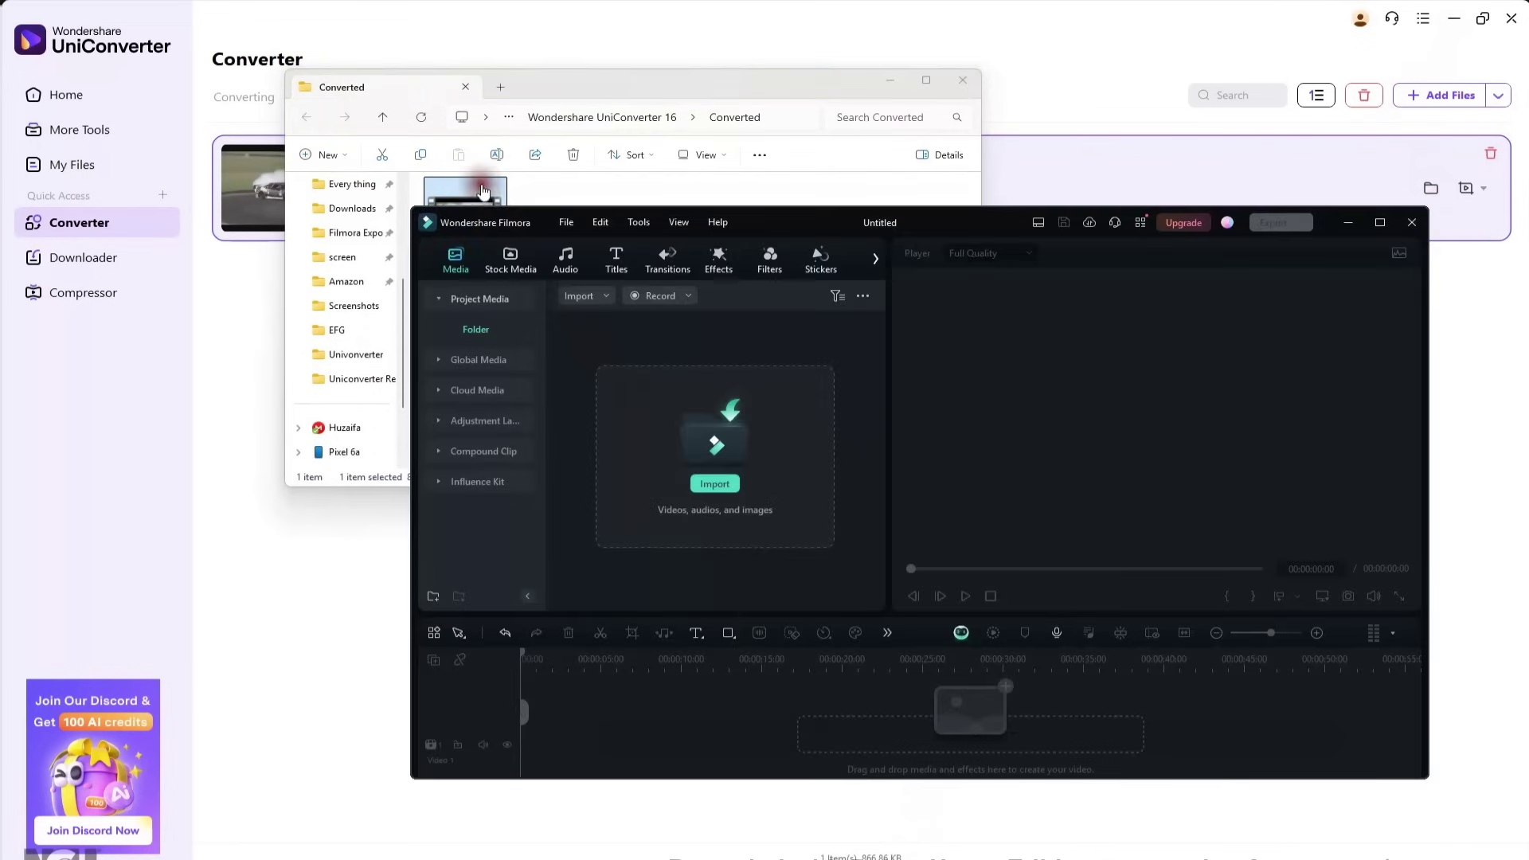
drag(470, 219, 658, 429)
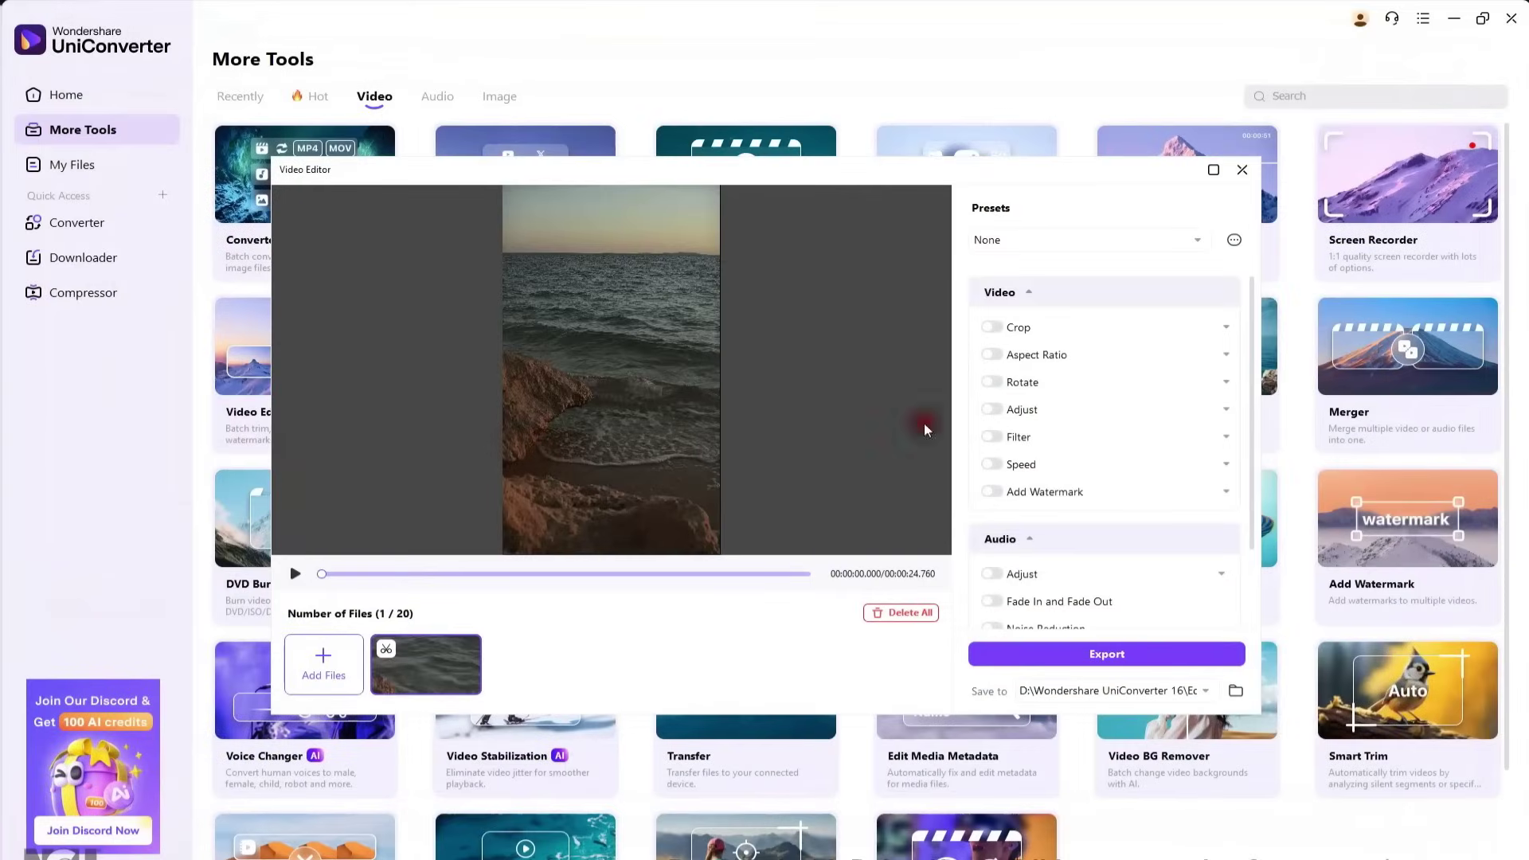
- Enable Adjust and set Brightness -12, Contrast 38, Saturation -26, White Balance -5 on the seaside clip
click(993, 327)
click(992, 327)
click(992, 354)
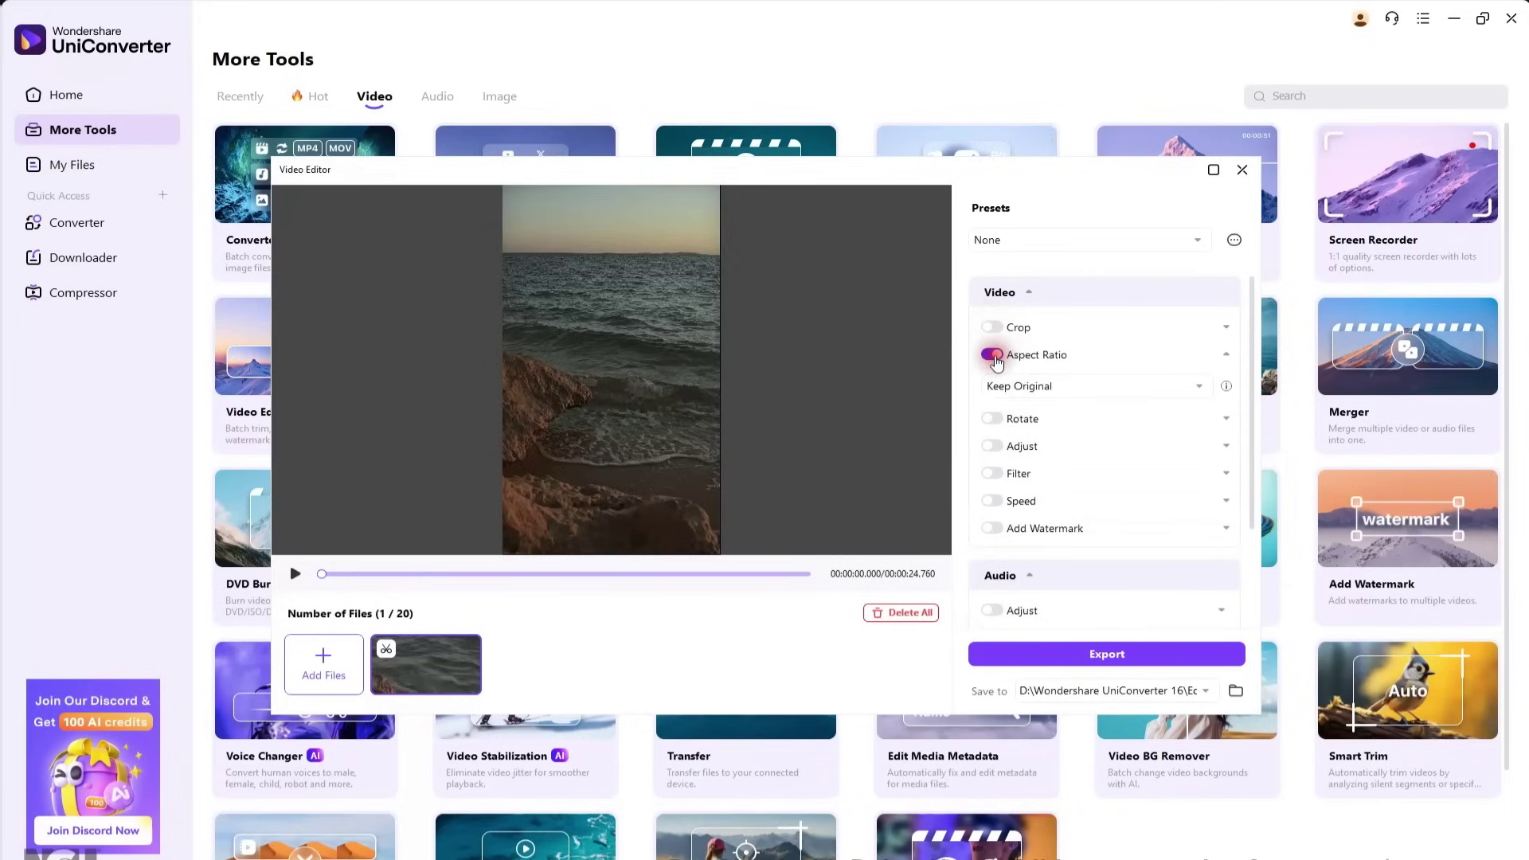
click(1036, 387)
click(991, 354)
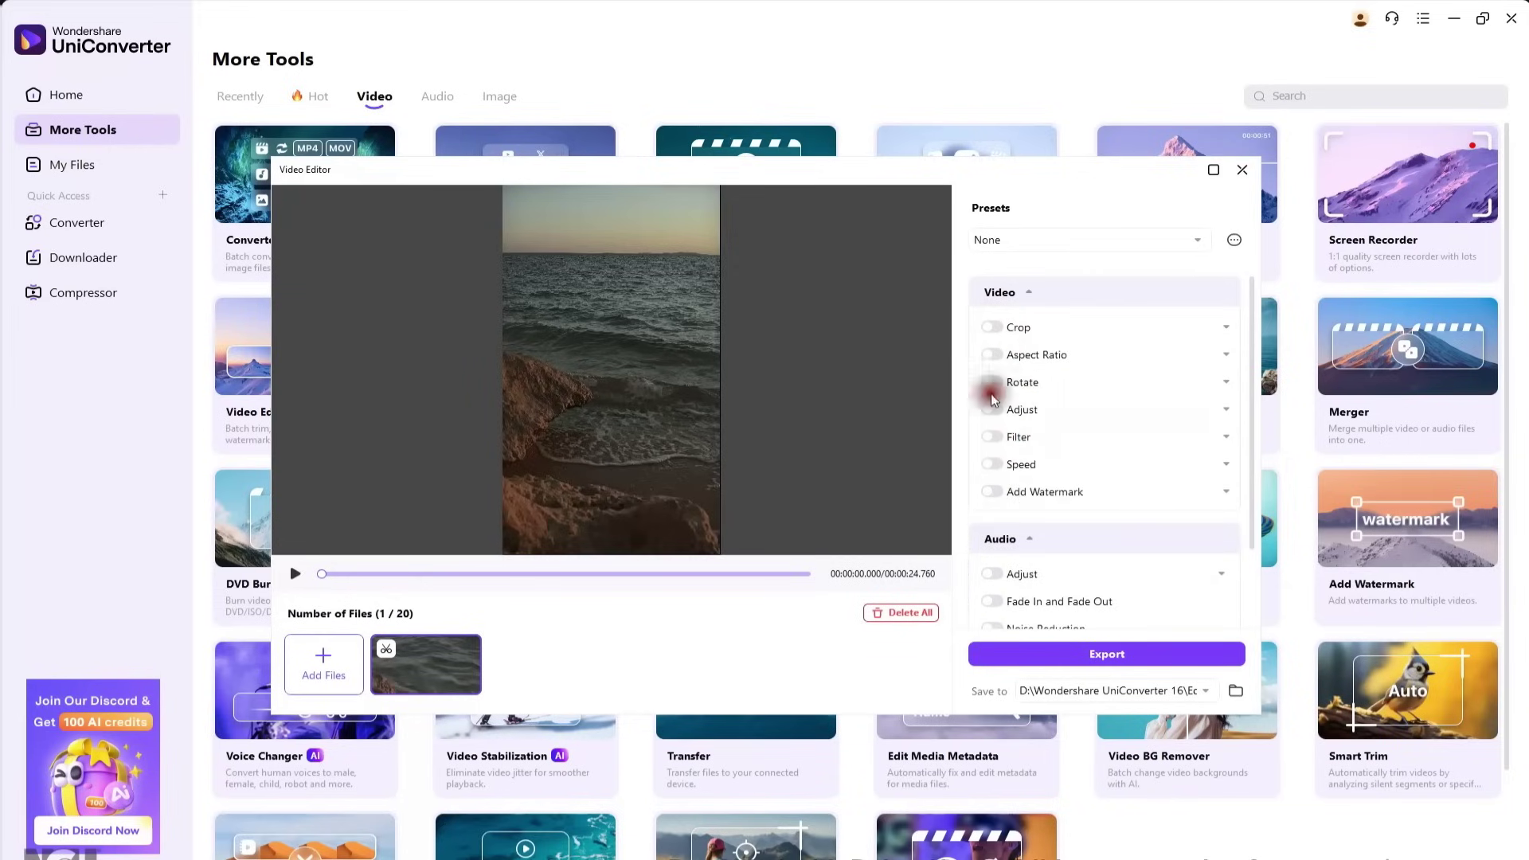
click(993, 436)
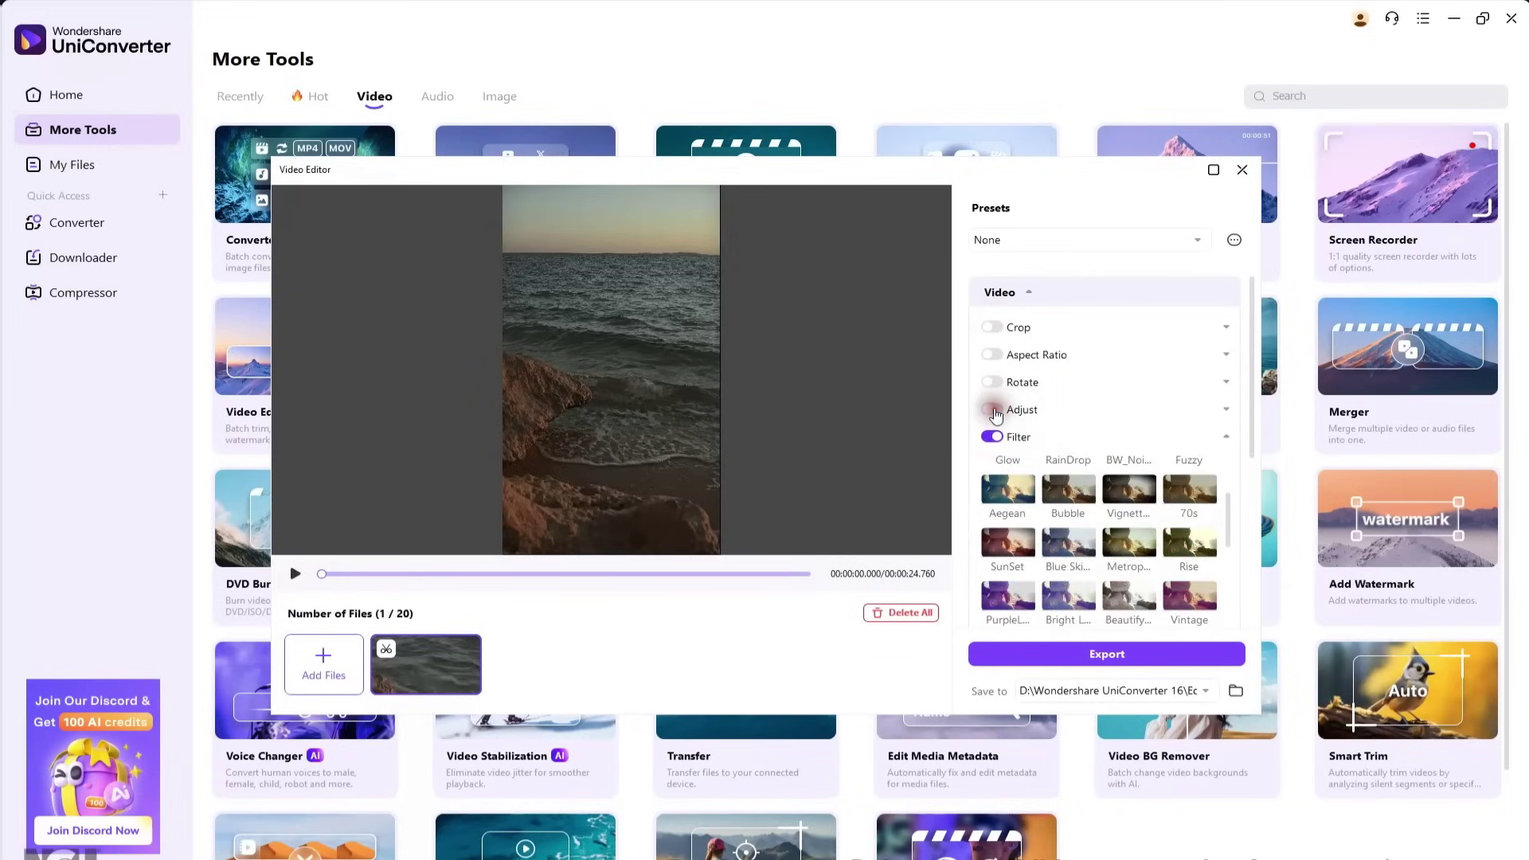
click(992, 409)
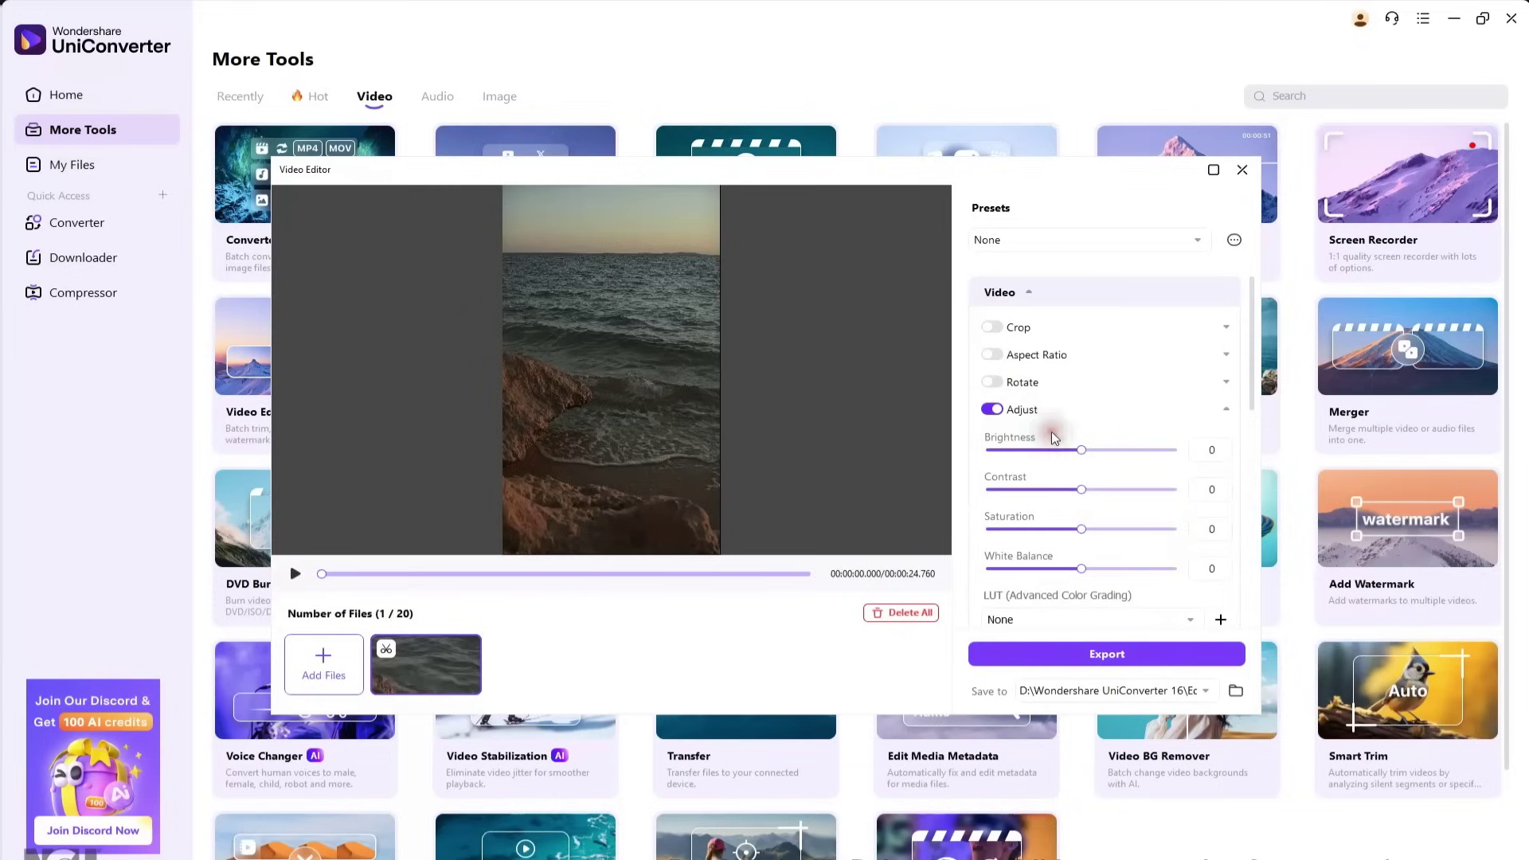
drag(1081, 456, 1119, 490)
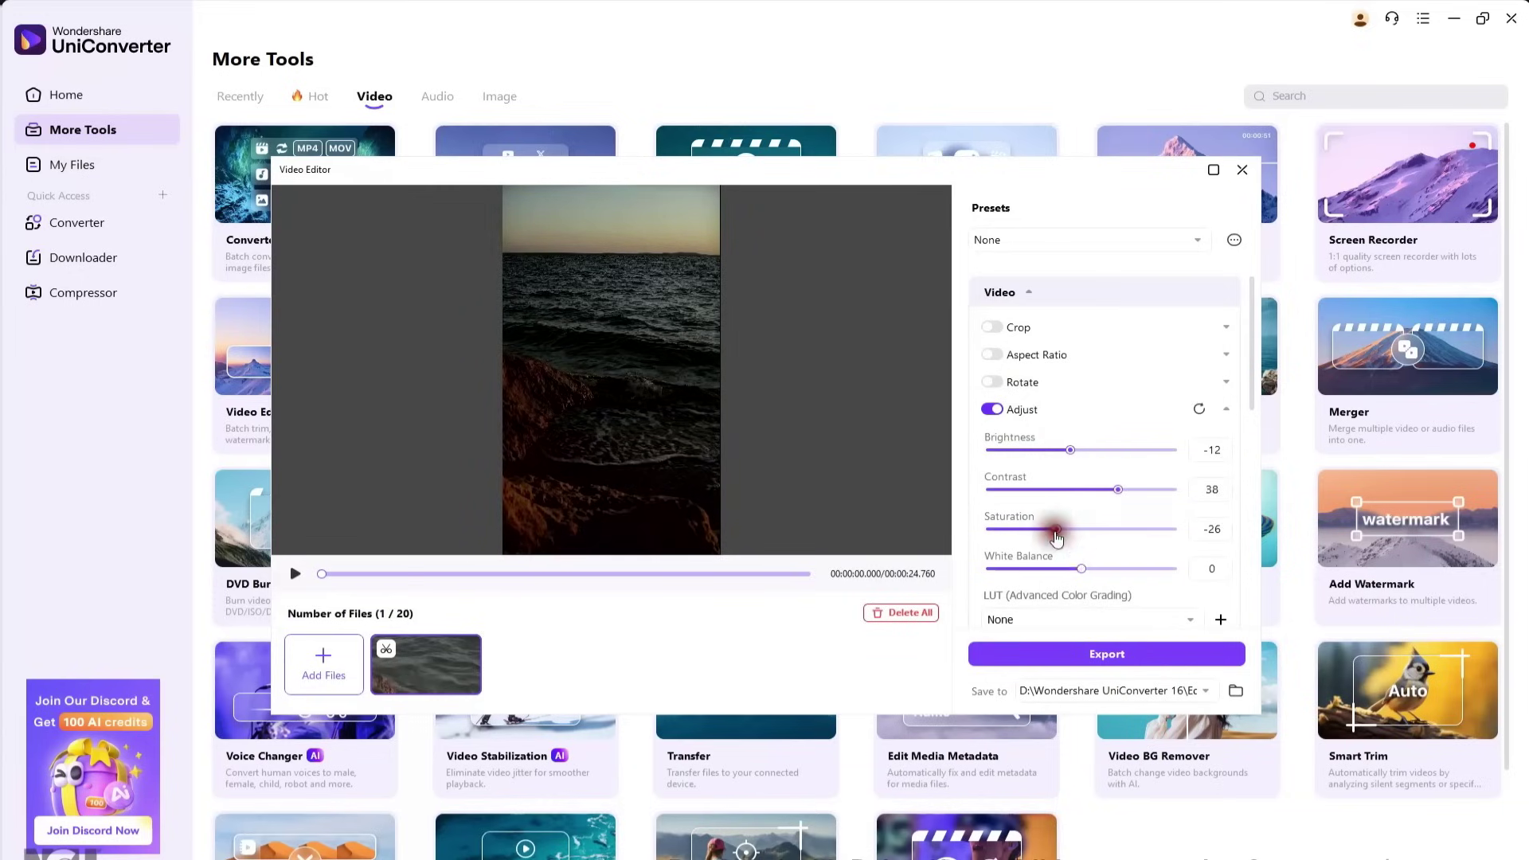
drag(1078, 571, 1076, 570)
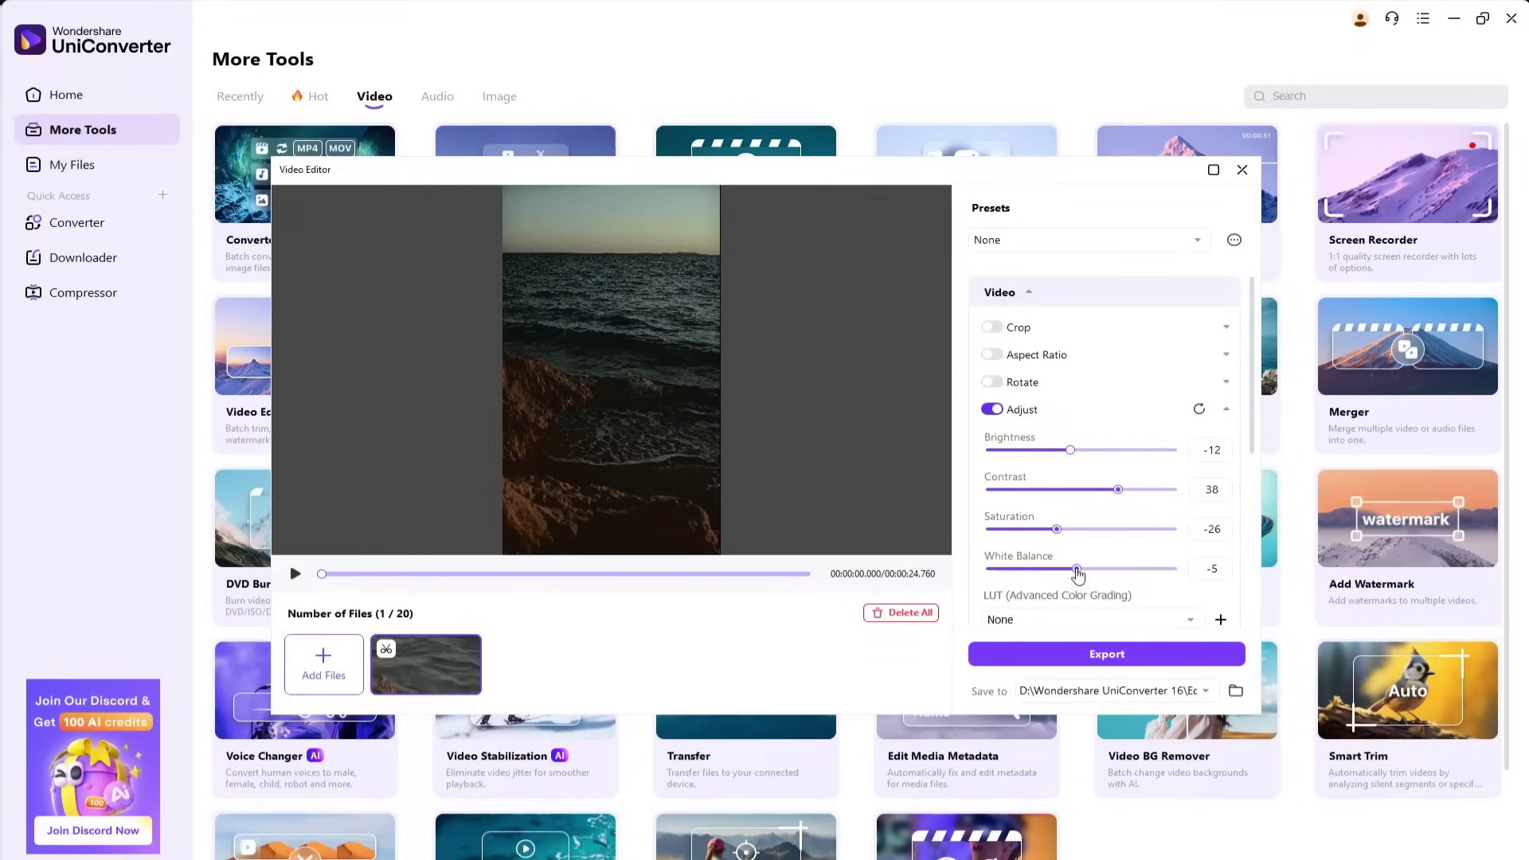
- Reset the Adjust values to zero and apply the S-Log to REC.709 LUT
click(1202, 411)
drag(1251, 446, 1249, 495)
click(1114, 524)
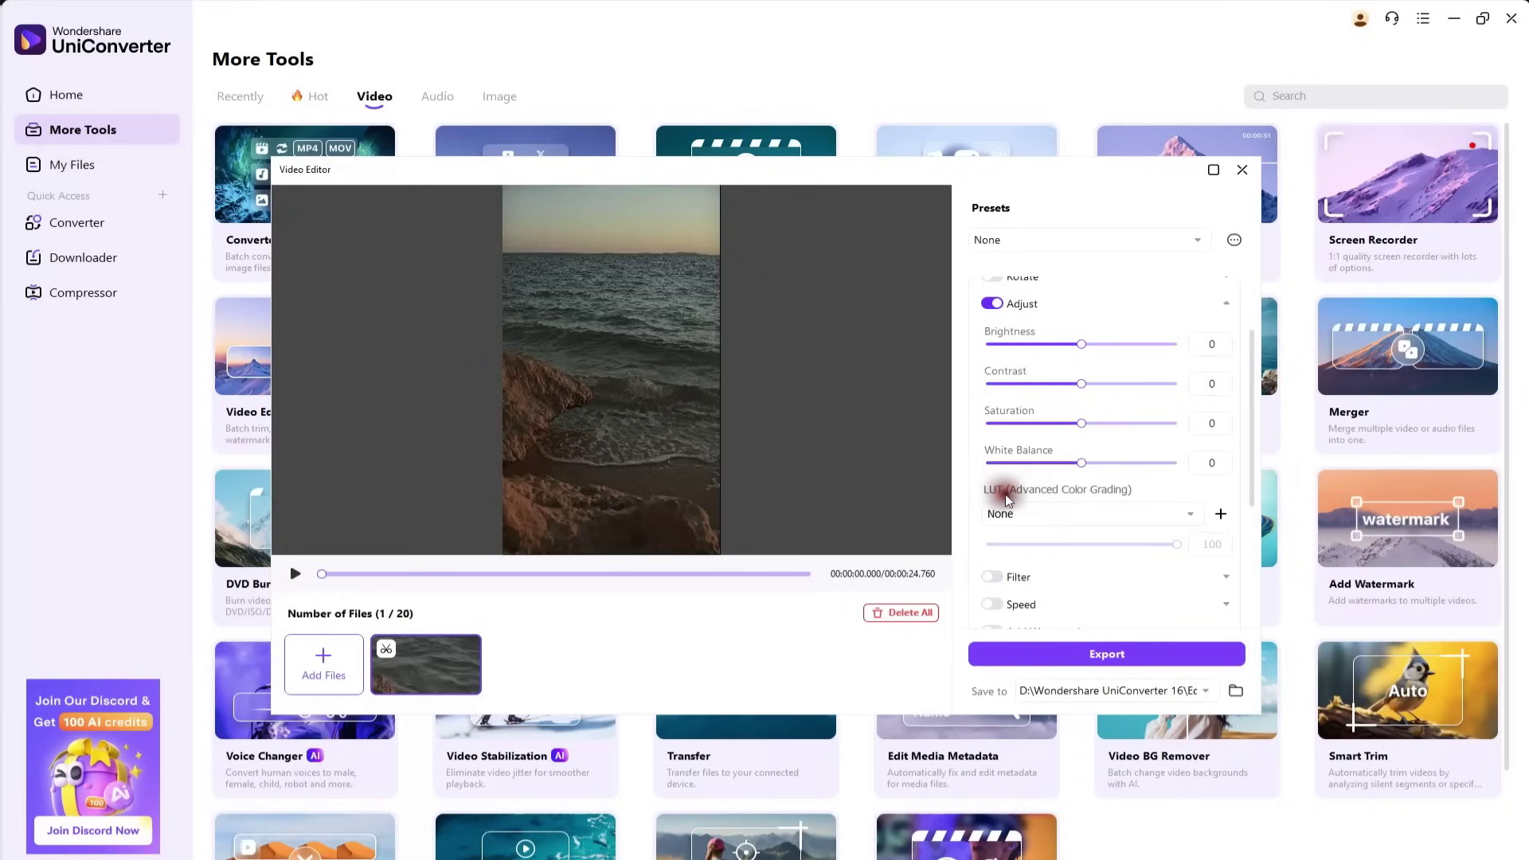
click(1066, 517)
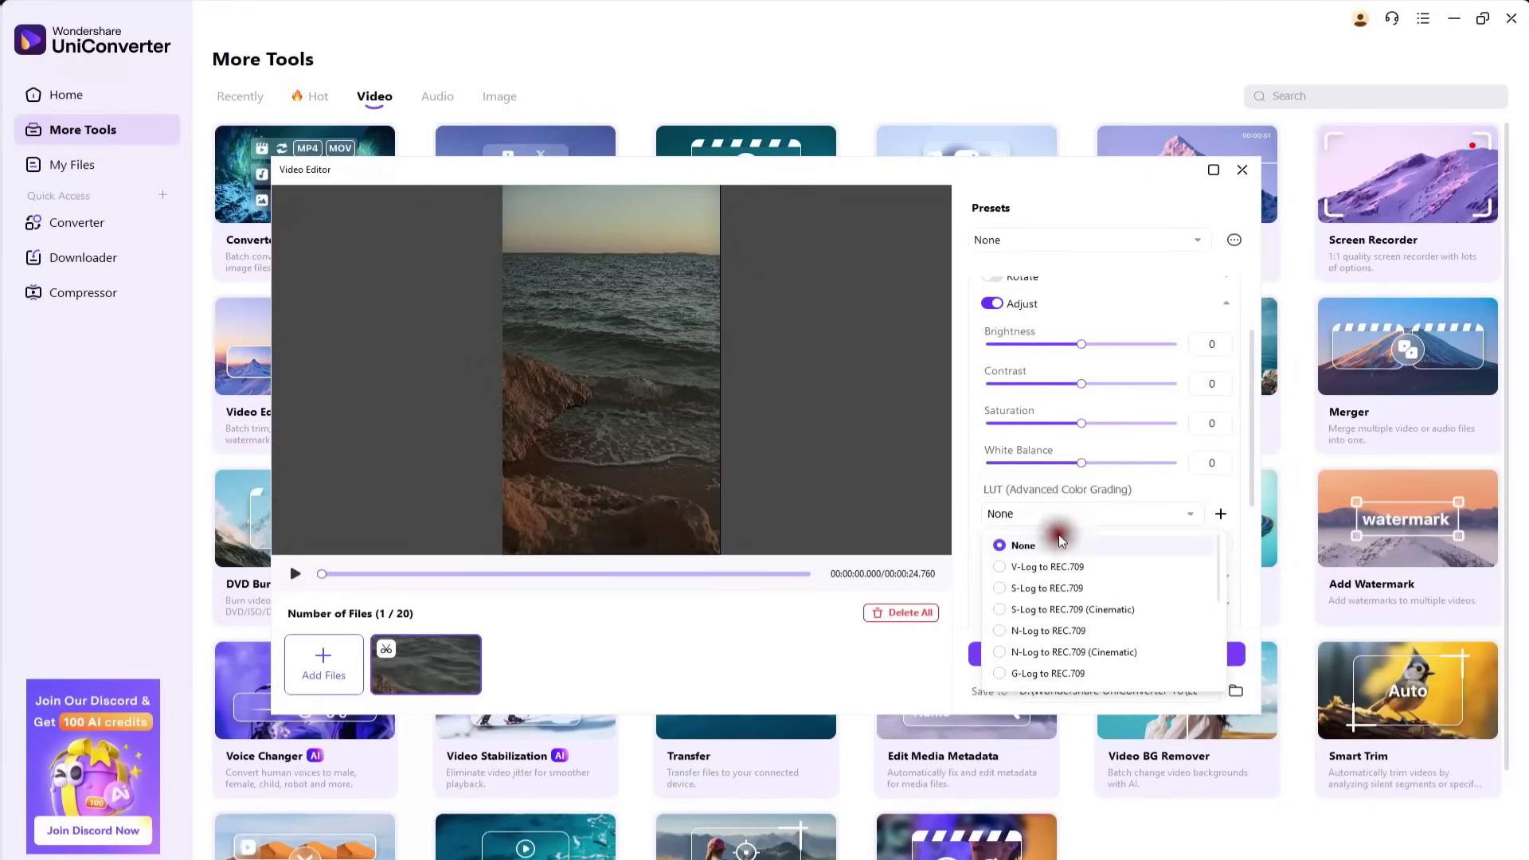
click(1043, 557)
click(1066, 517)
click(1044, 590)
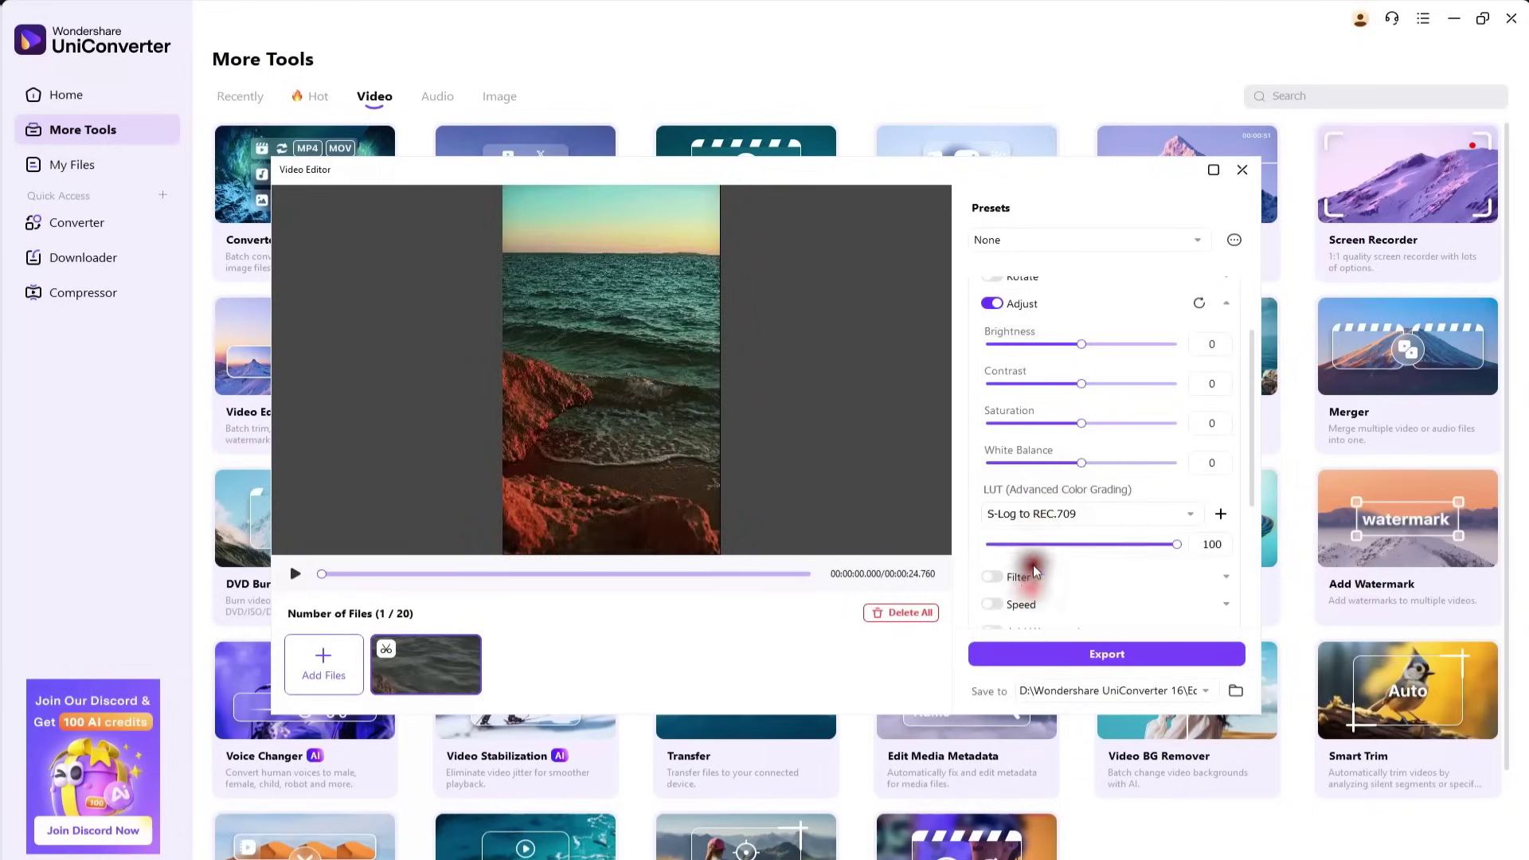
- Try the James Bond Style LUT, revert to S-Log to REC.709, then switch to the freshLUTs site
click(1066, 517)
scroll(1051, 614, down, 5)
click(1044, 590)
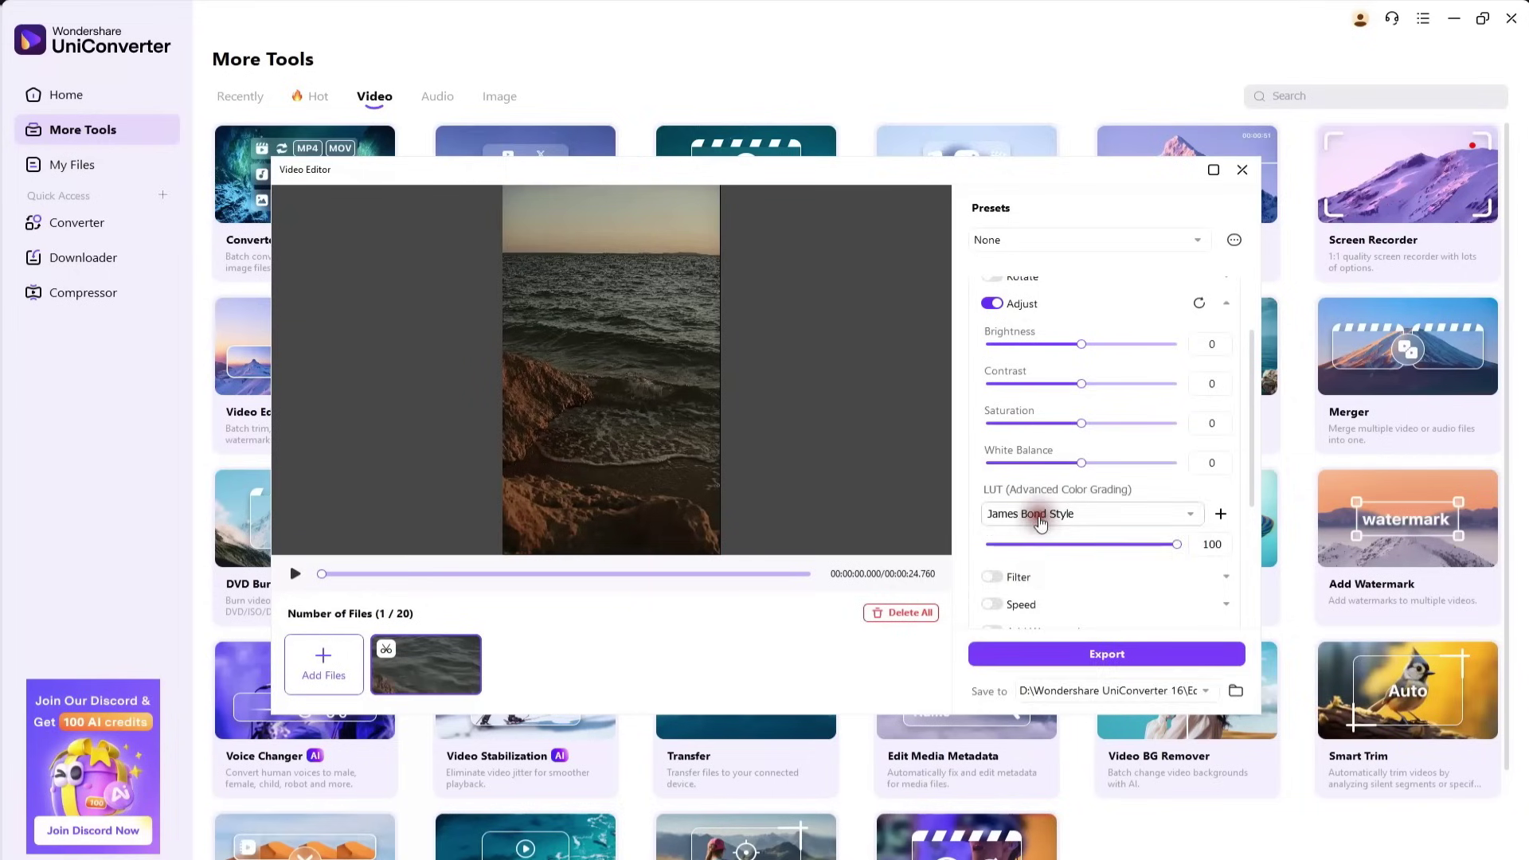
click(1040, 517)
click(1051, 535)
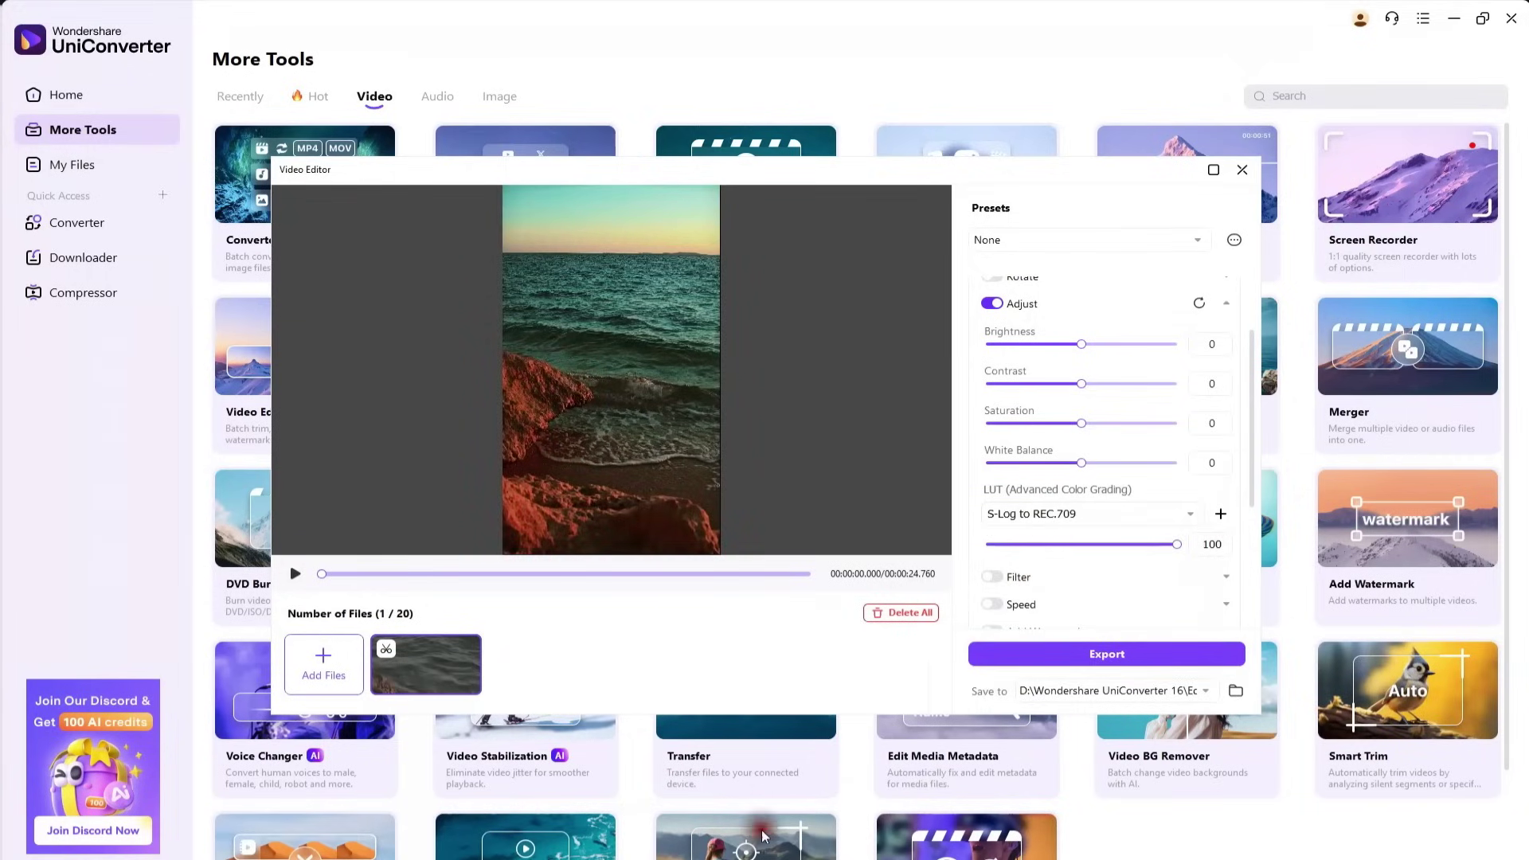
key(alt+Tab)
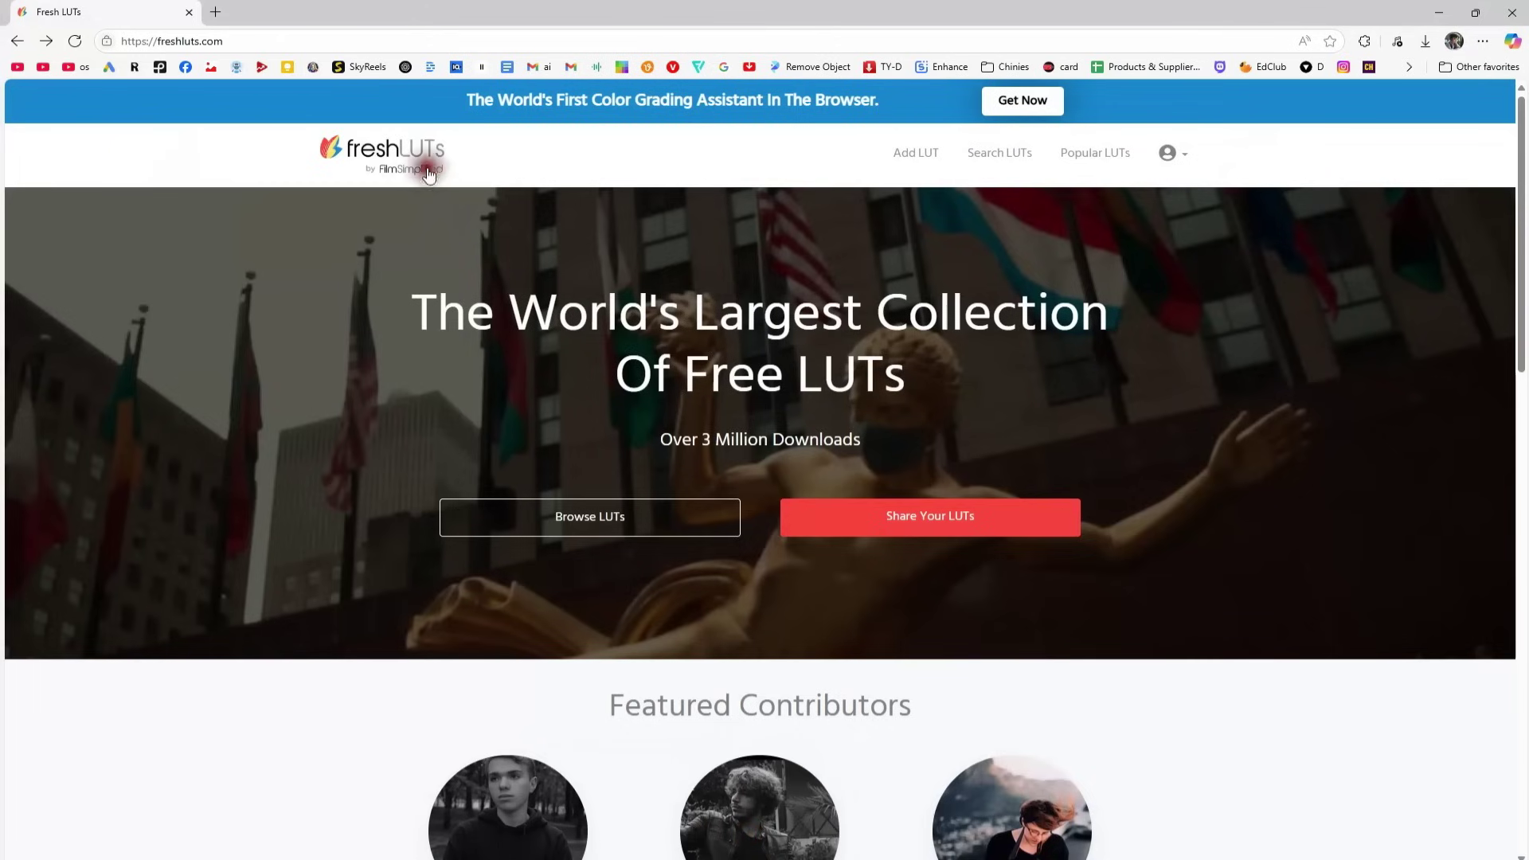
- Download the free Crushin' LUT from freshLUTs as Crushin.cube, then minimize Edge
click(537, 523)
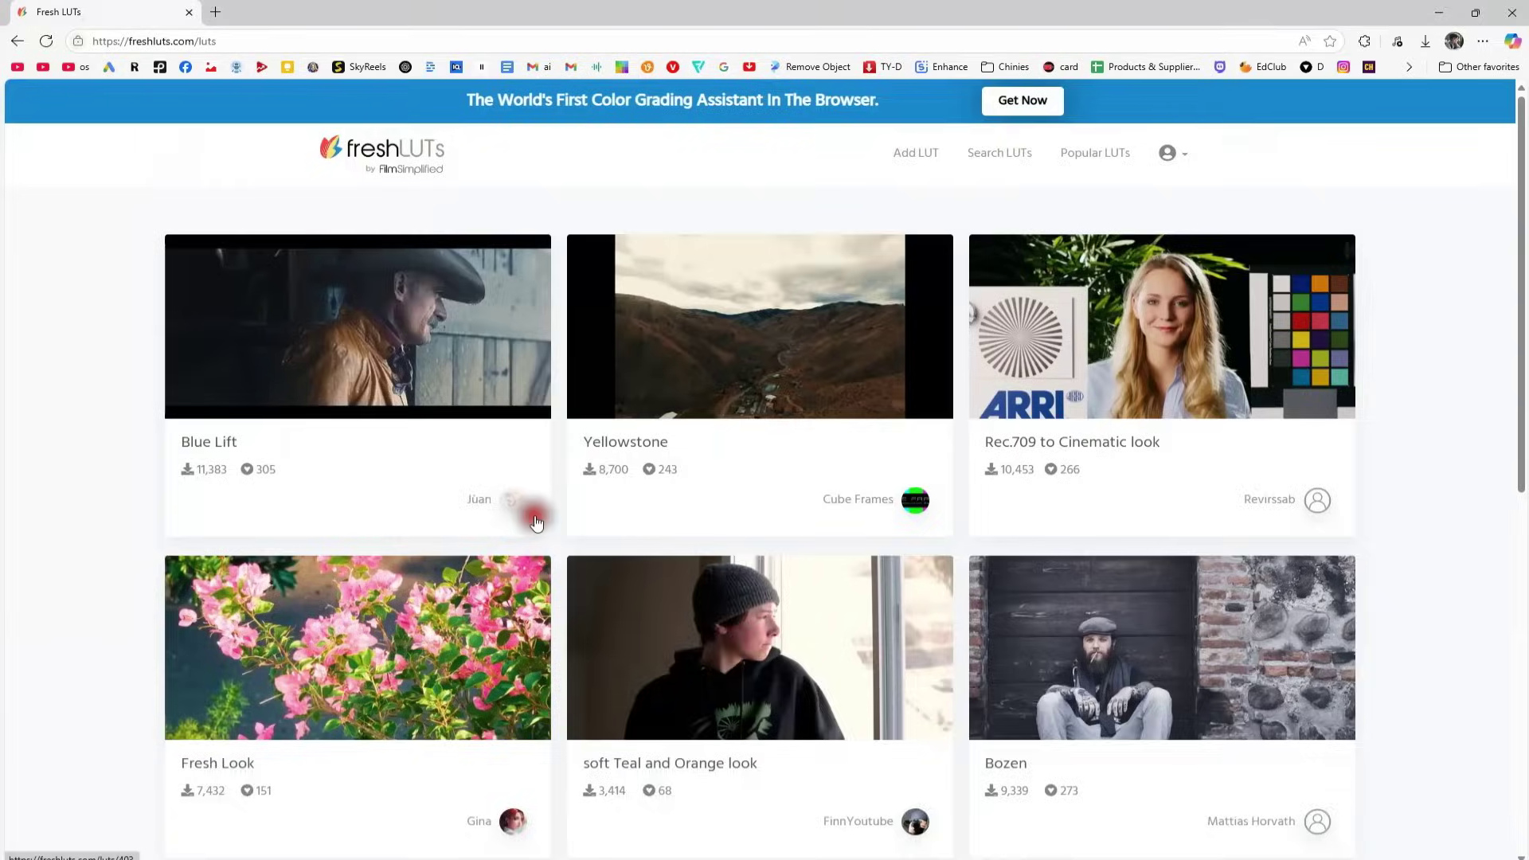
scroll(560, 369, down, 6)
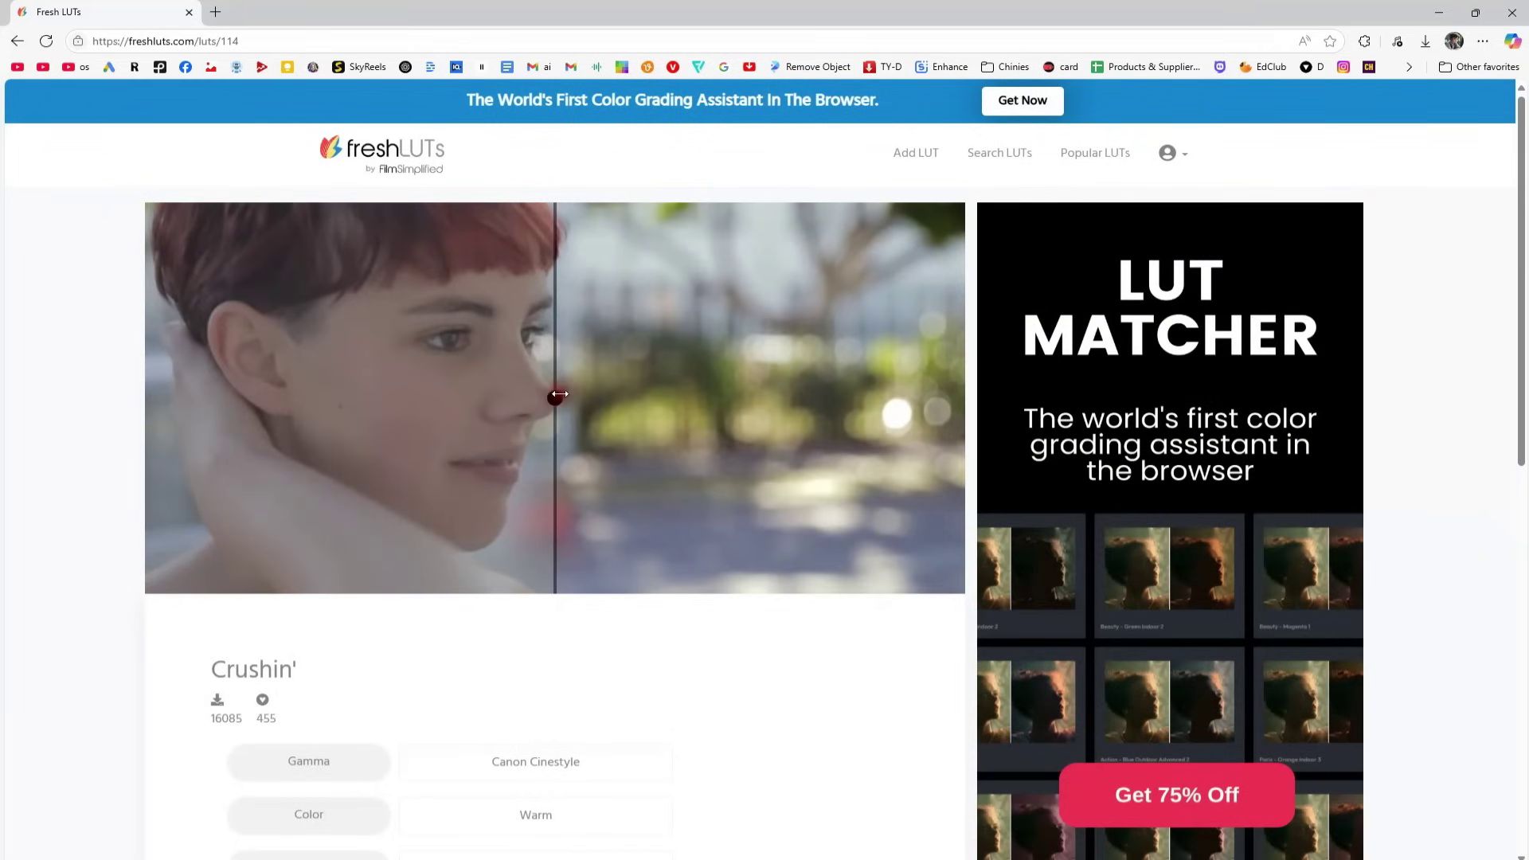
drag(560, 394, 309, 364)
scroll(796, 518, down, 4)
scroll(796, 519, down, 2)
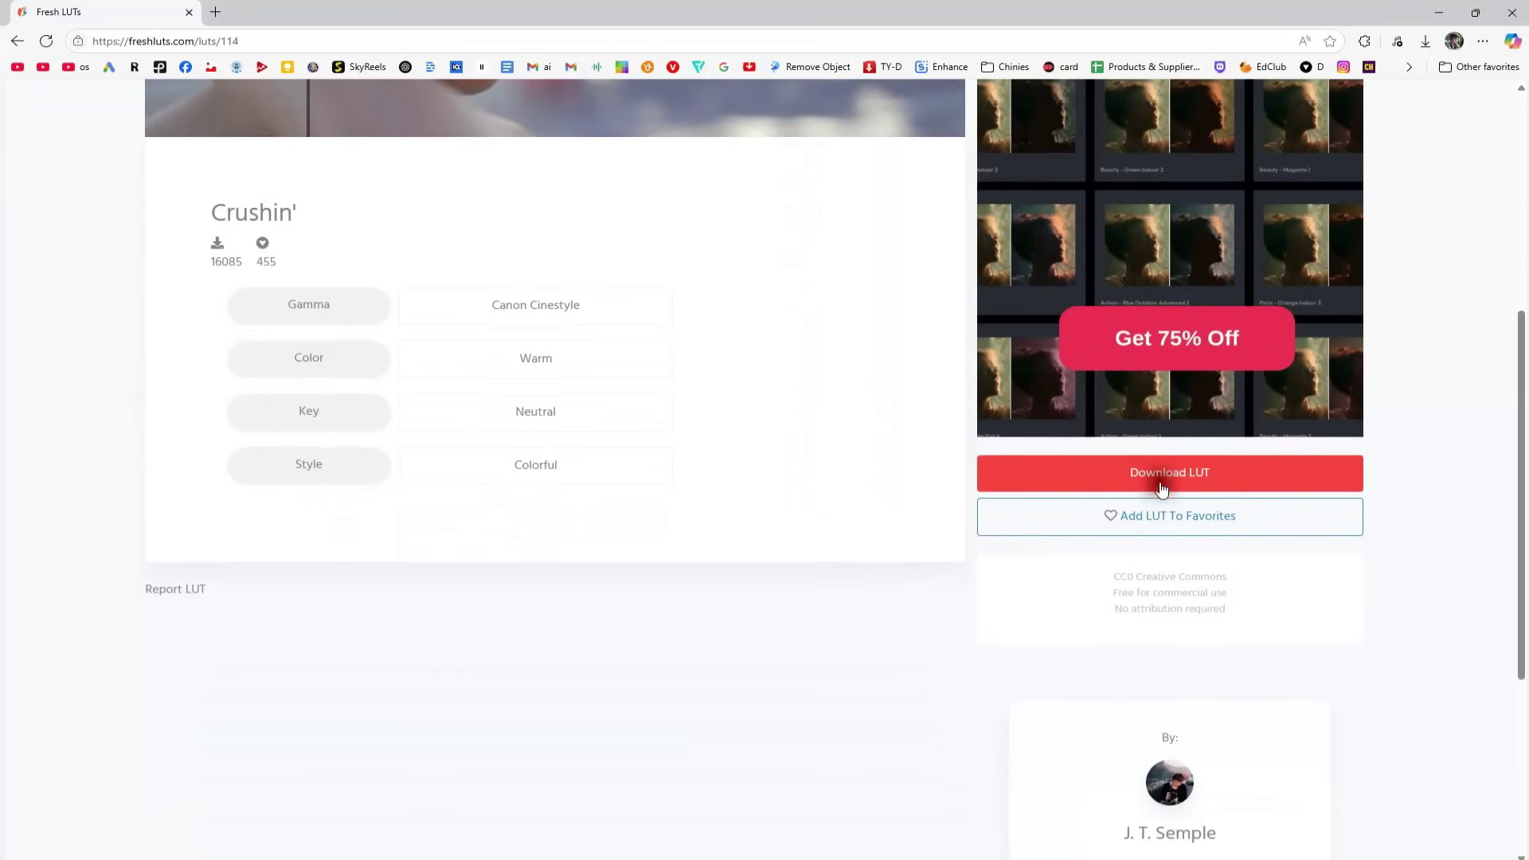
click(1163, 476)
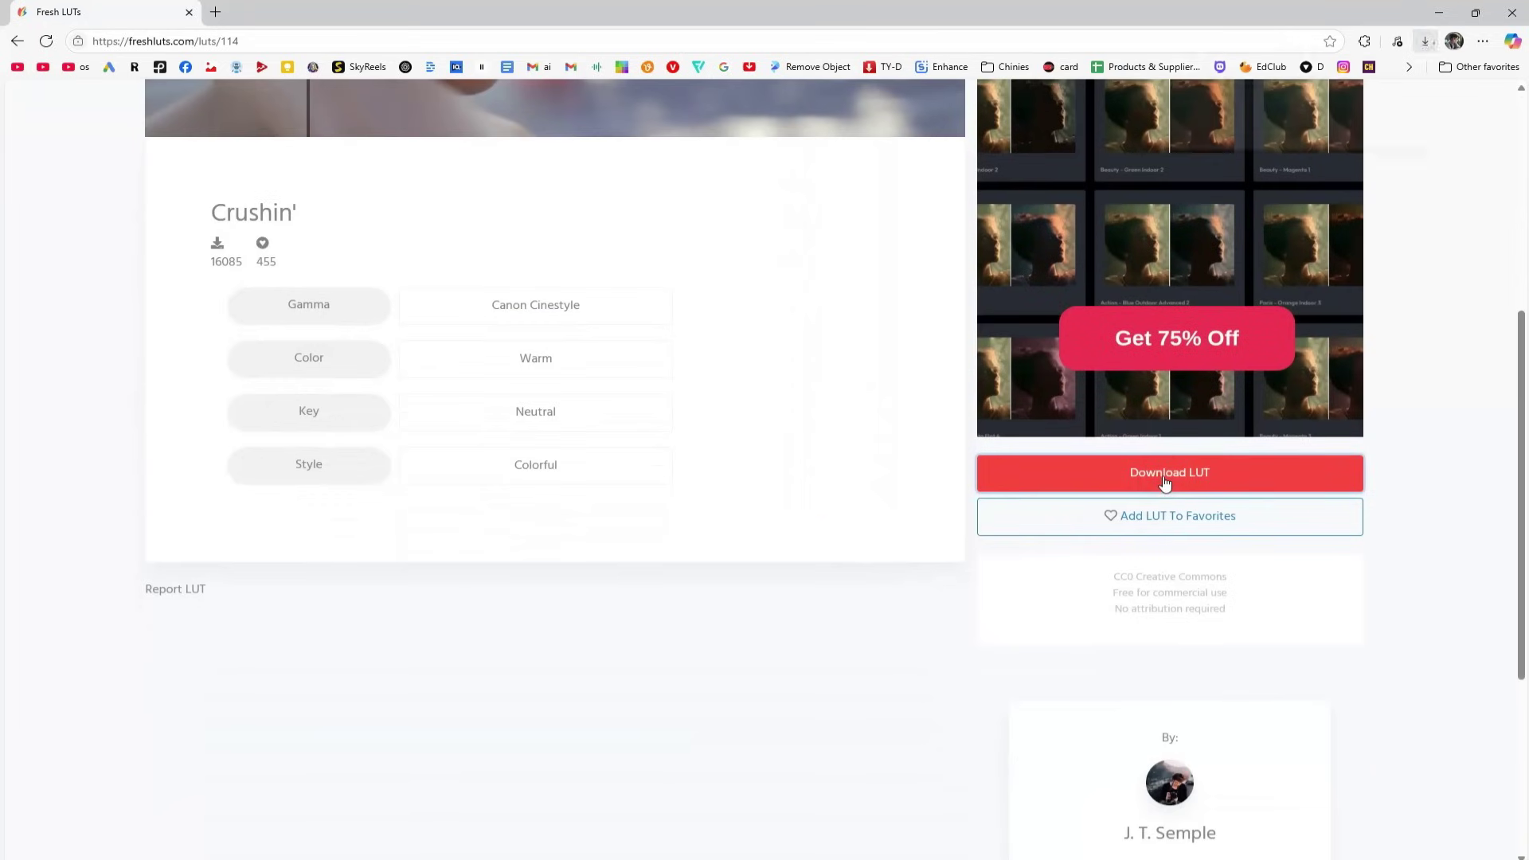
click(1441, 12)
- Load Crushin.cube as a custom LUT and set the grade to S-Log to REC.709
click(1221, 514)
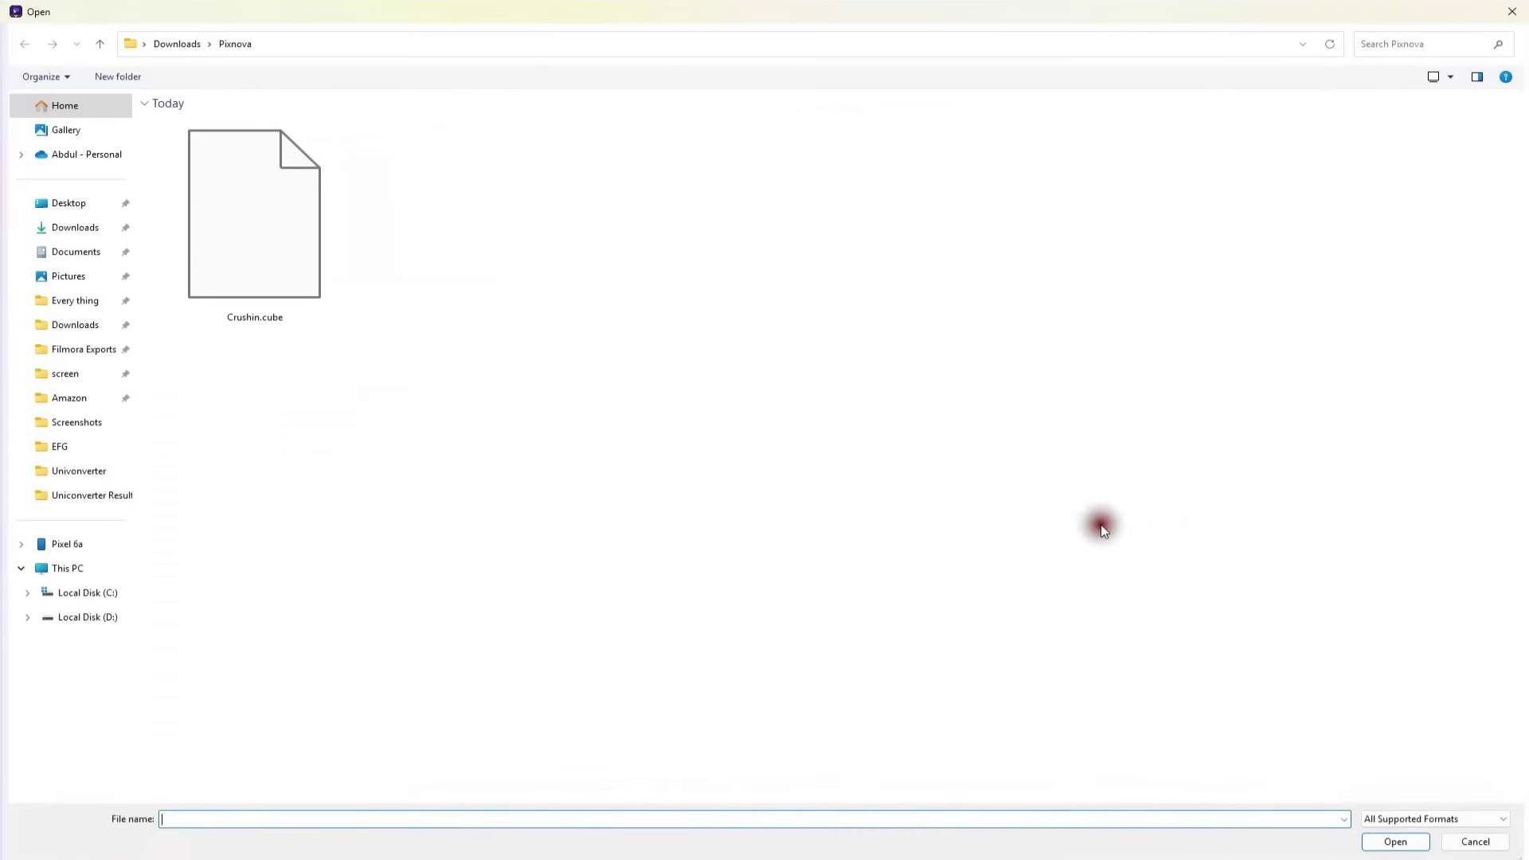
click(199, 262)
double_click(199, 262)
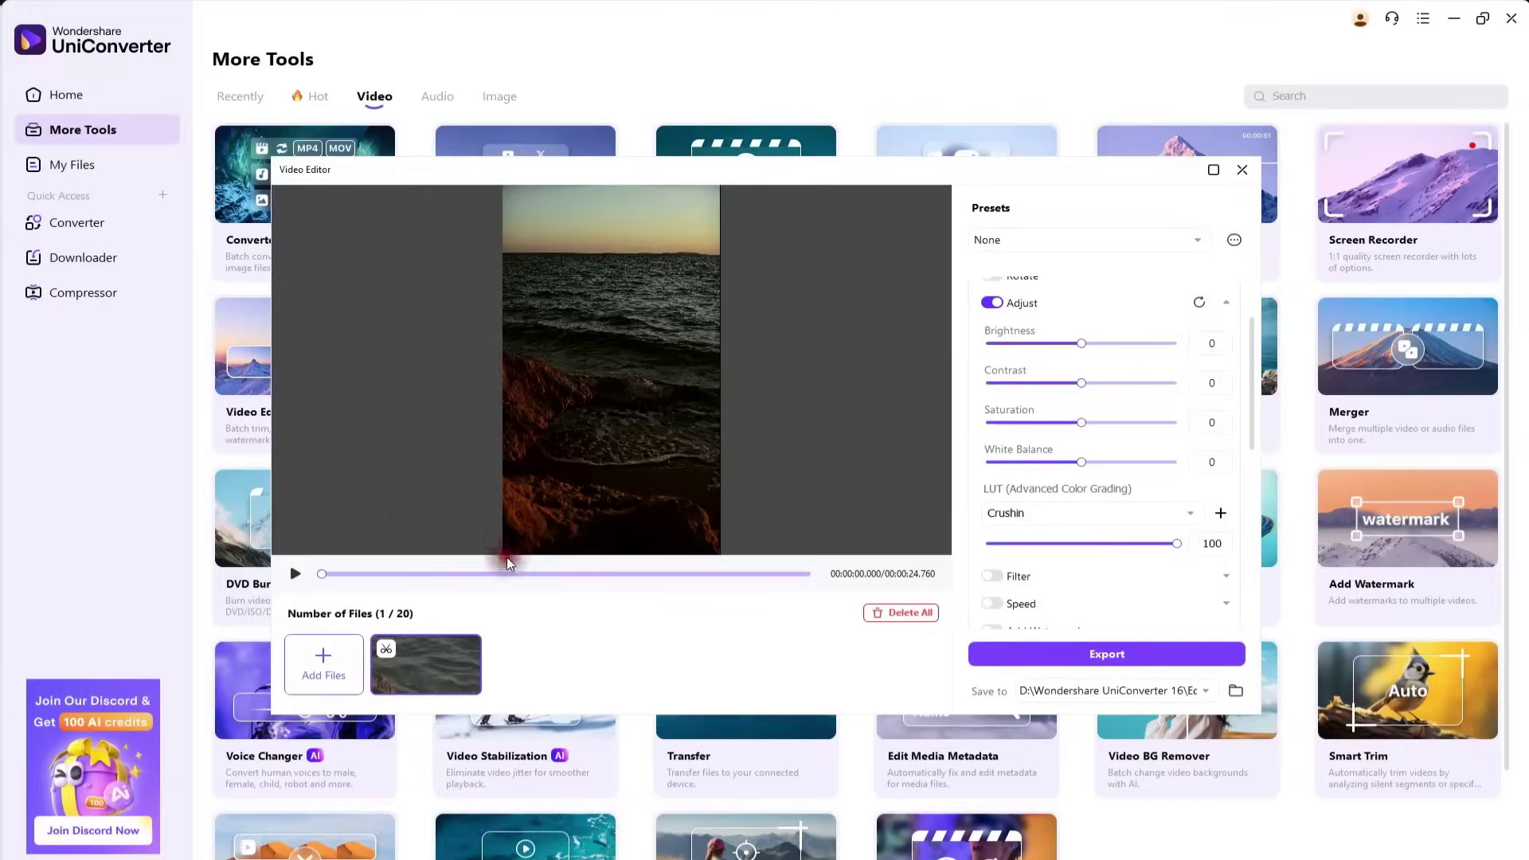
click(1039, 513)
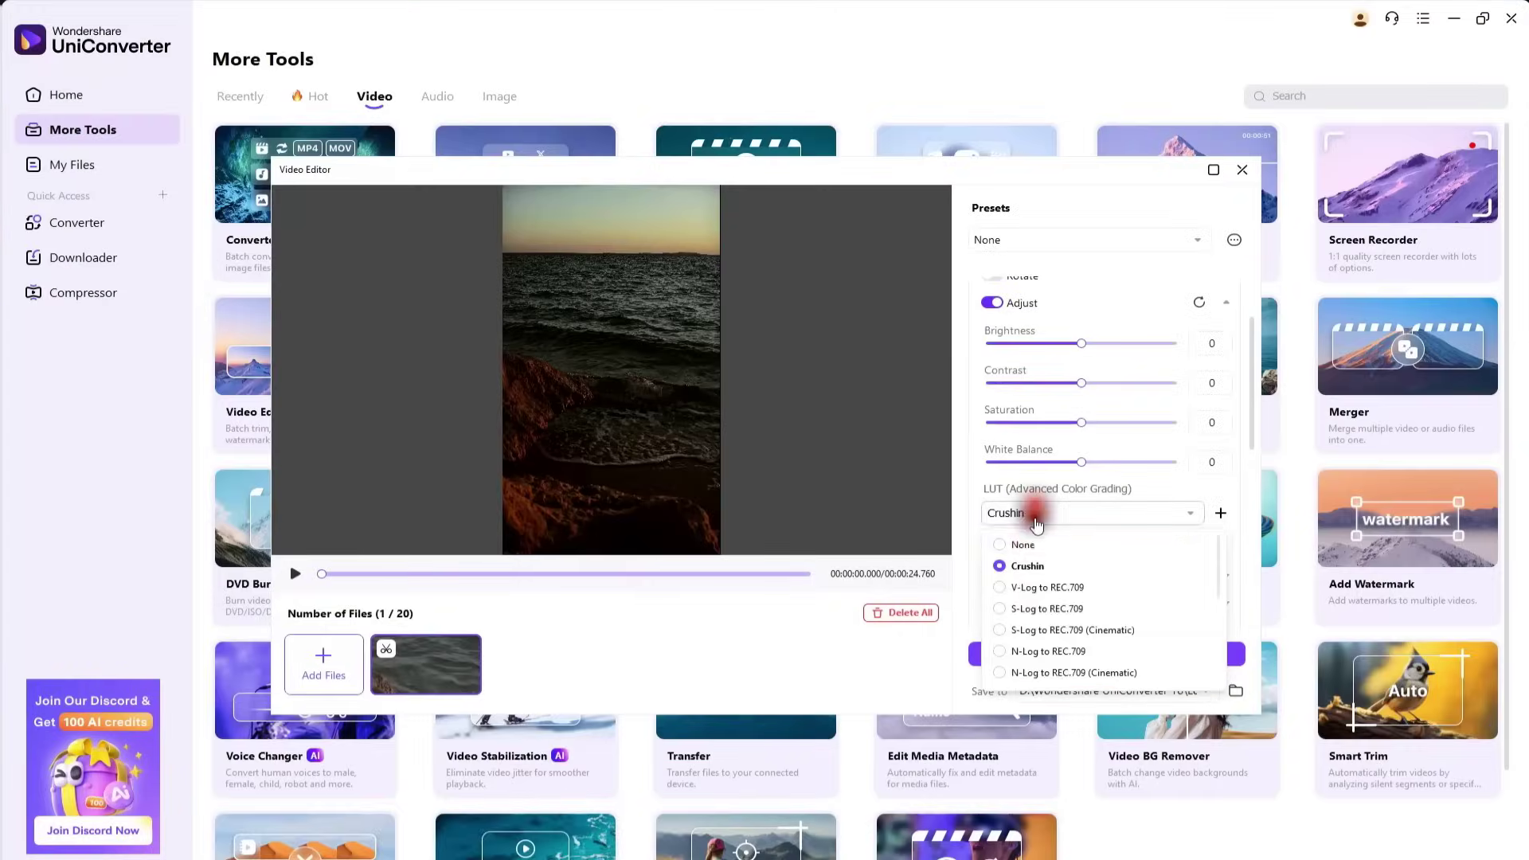
click(1048, 610)
drag(1250, 403, 1251, 602)
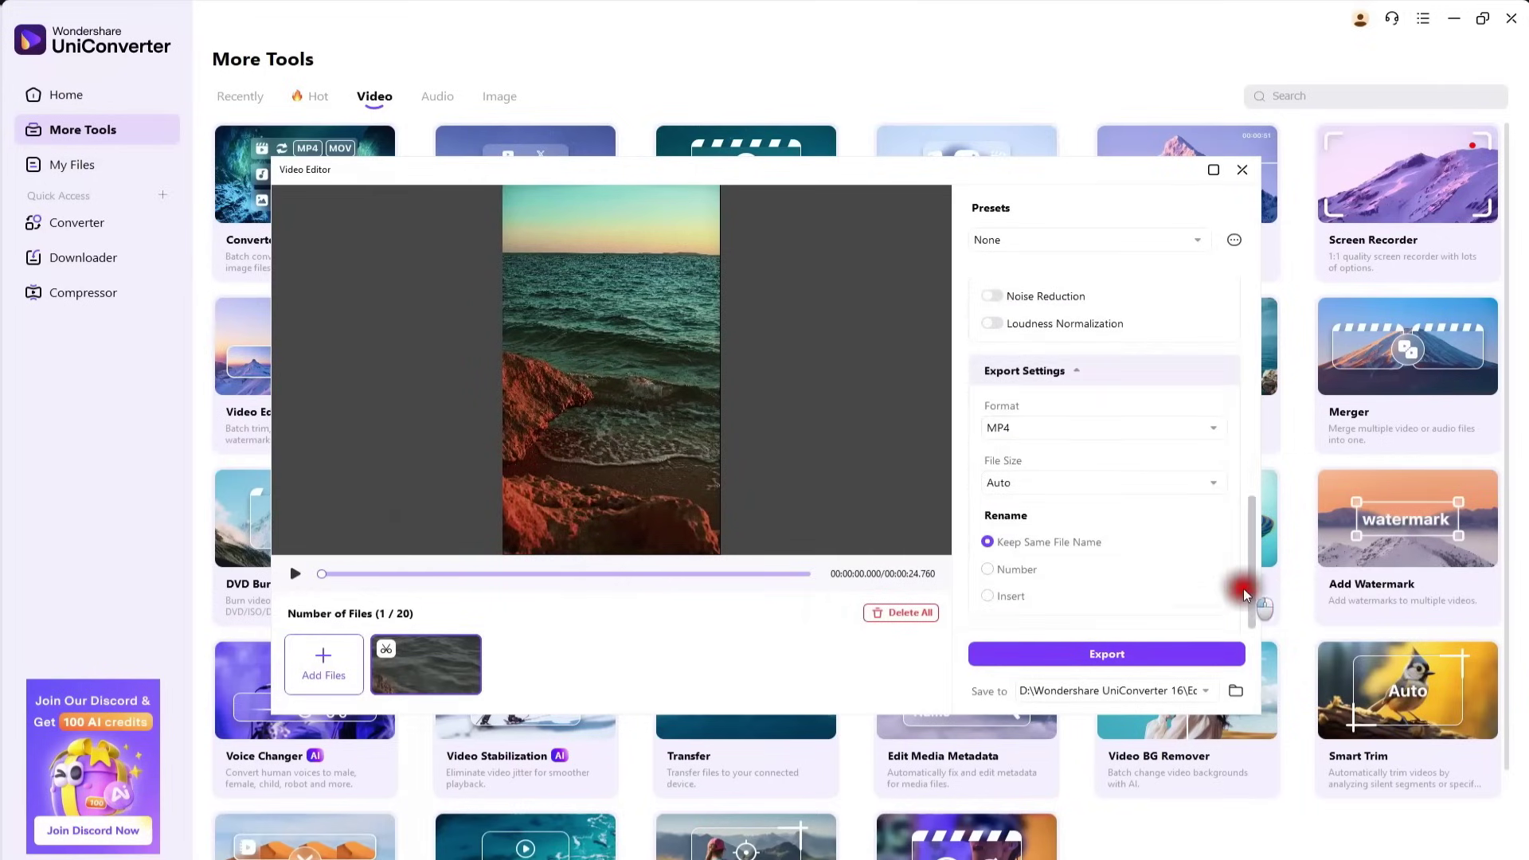
- Export the graded seaside clip with MP4 as the output format
click(1040, 434)
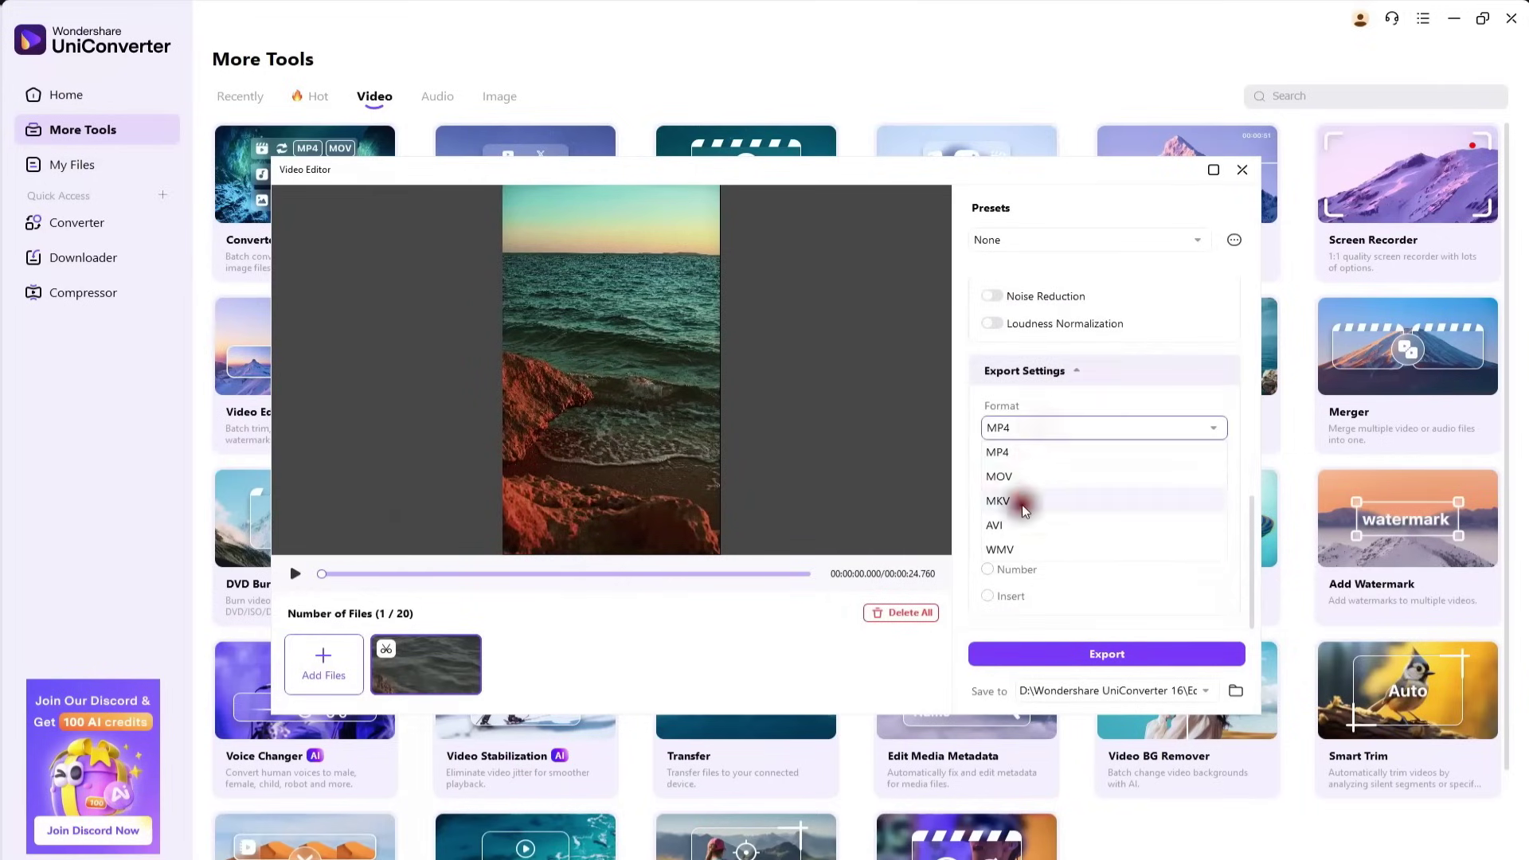
click(1022, 448)
click(1050, 660)
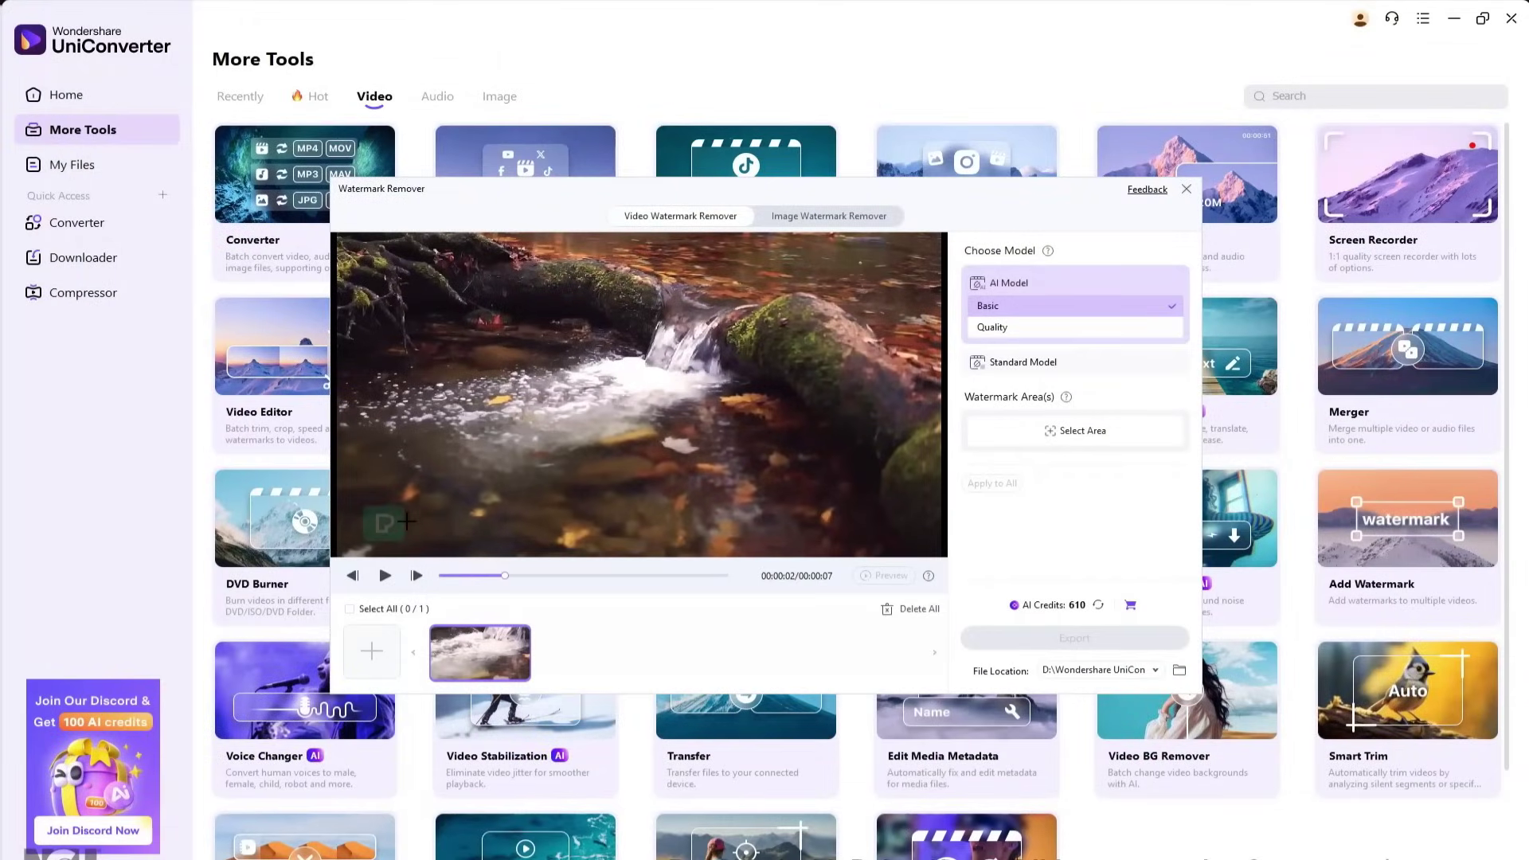
- Add a Select Area box marking the watermark on the waterfall clip
click(1026, 430)
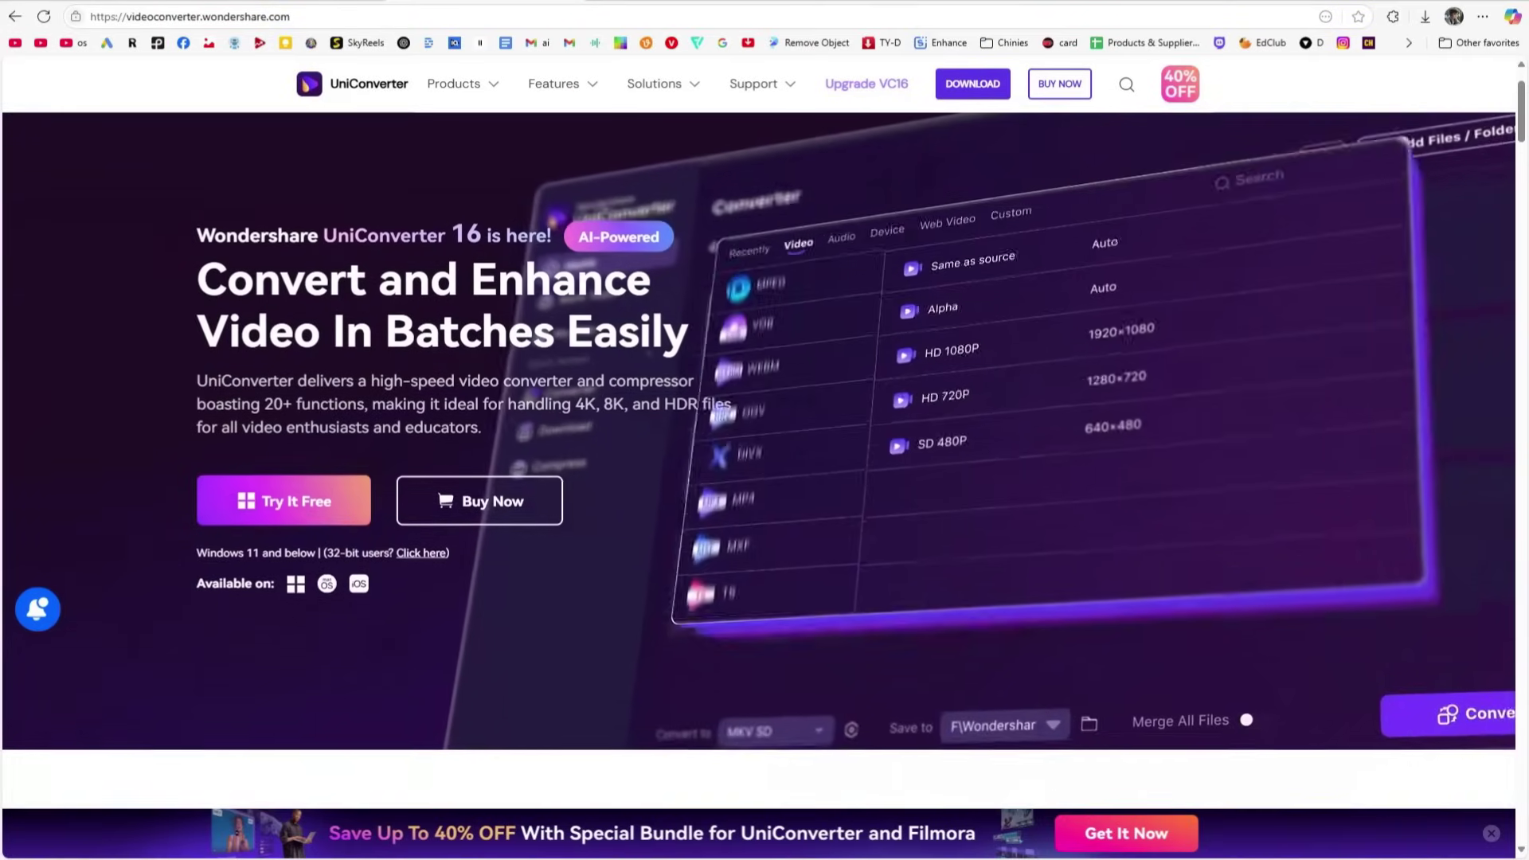
- Scroll the videoconverter.wondershare.com homepage down past the introduction to the product showcase image
scroll(765, 454, down, 2)
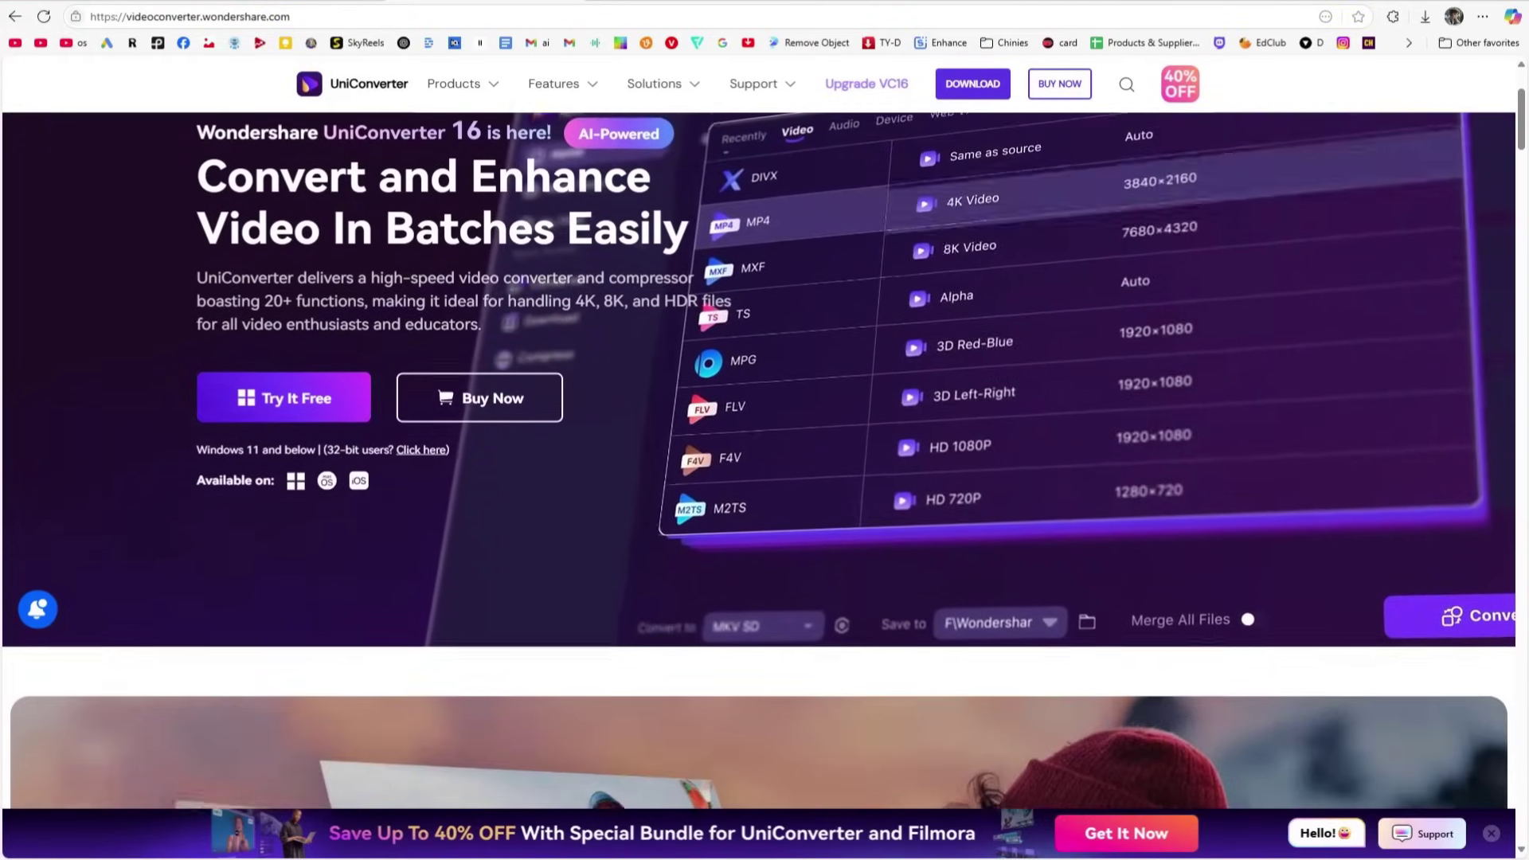
scroll(284, 247, down, 2)
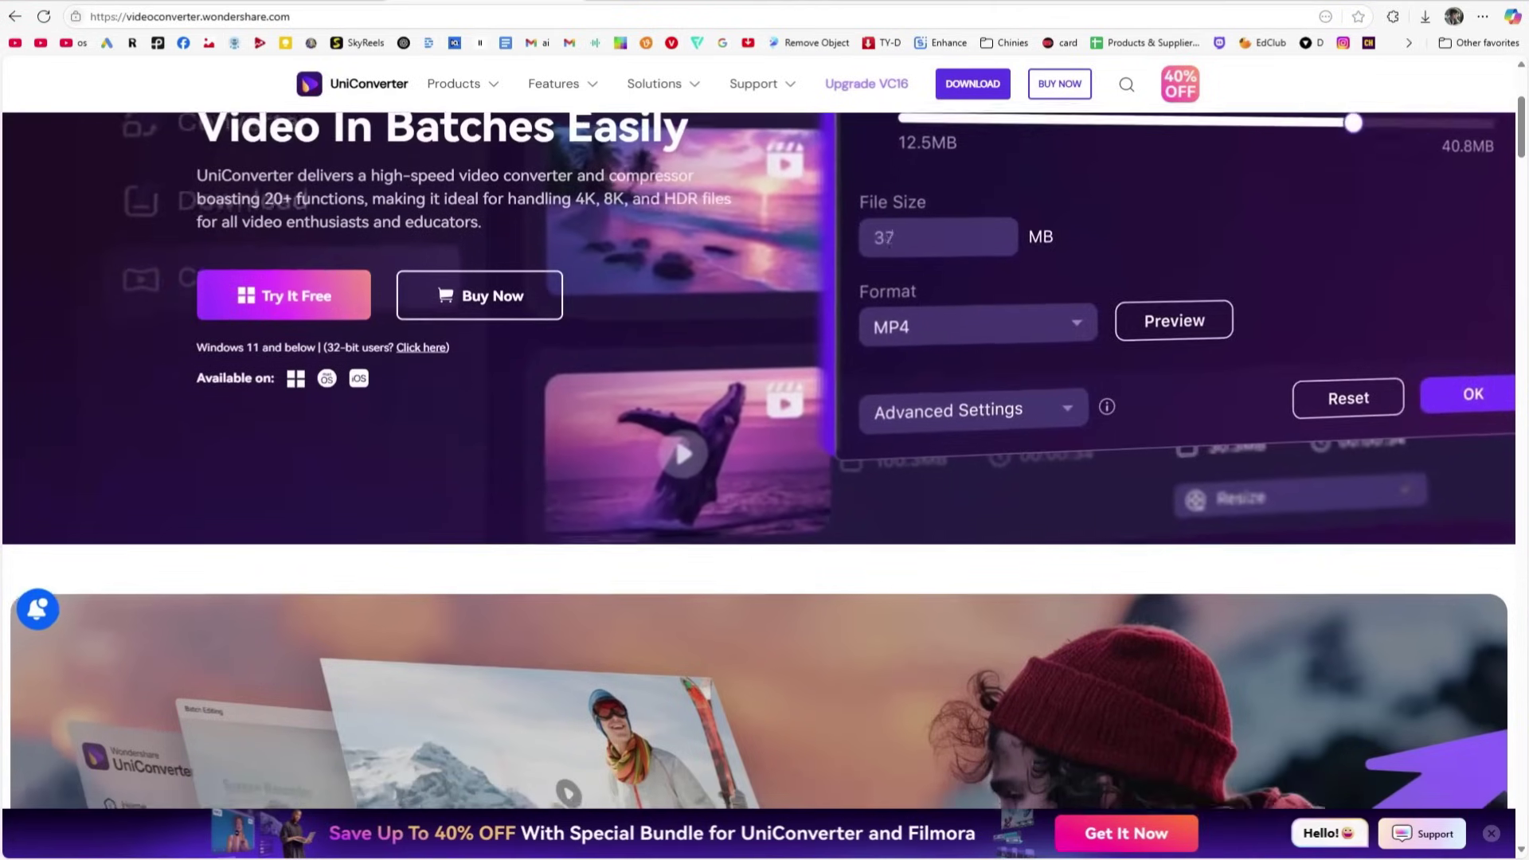
scroll(285, 244, down, 2)
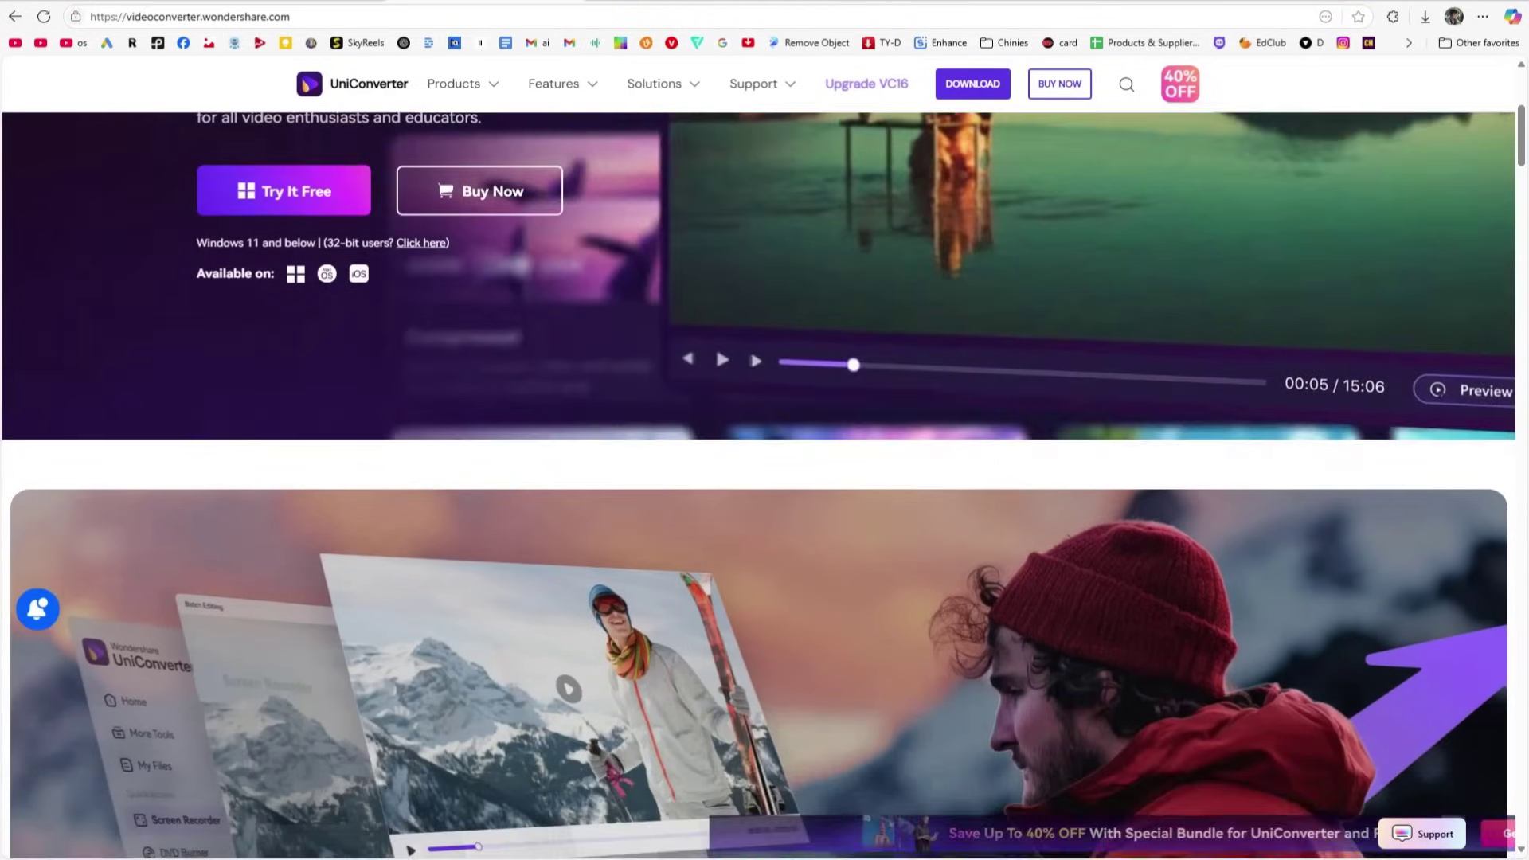
scroll(764, 454, down, 2)
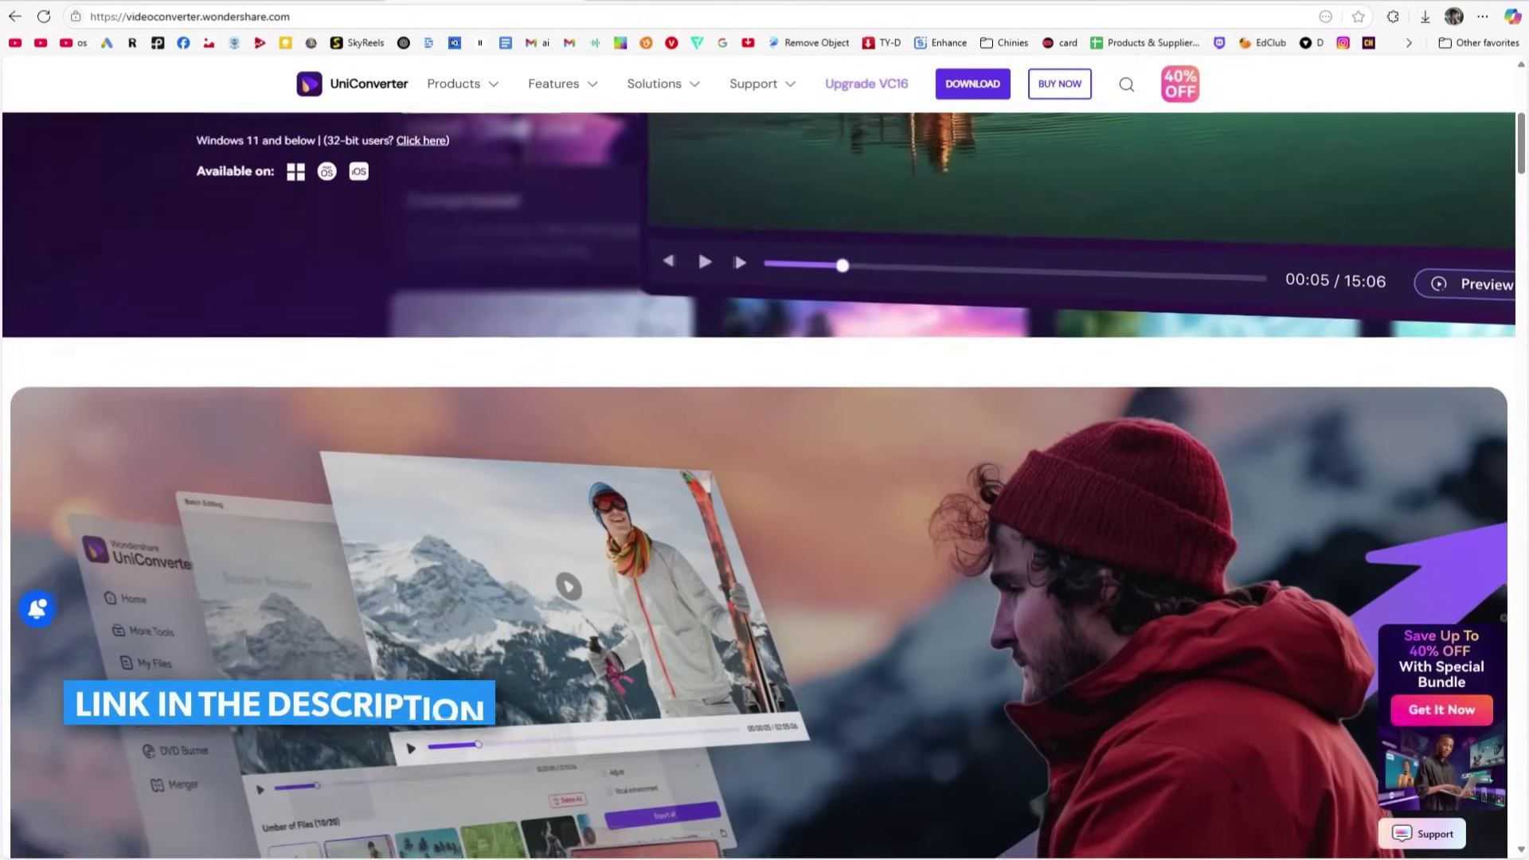
scroll(765, 454, down, 2)
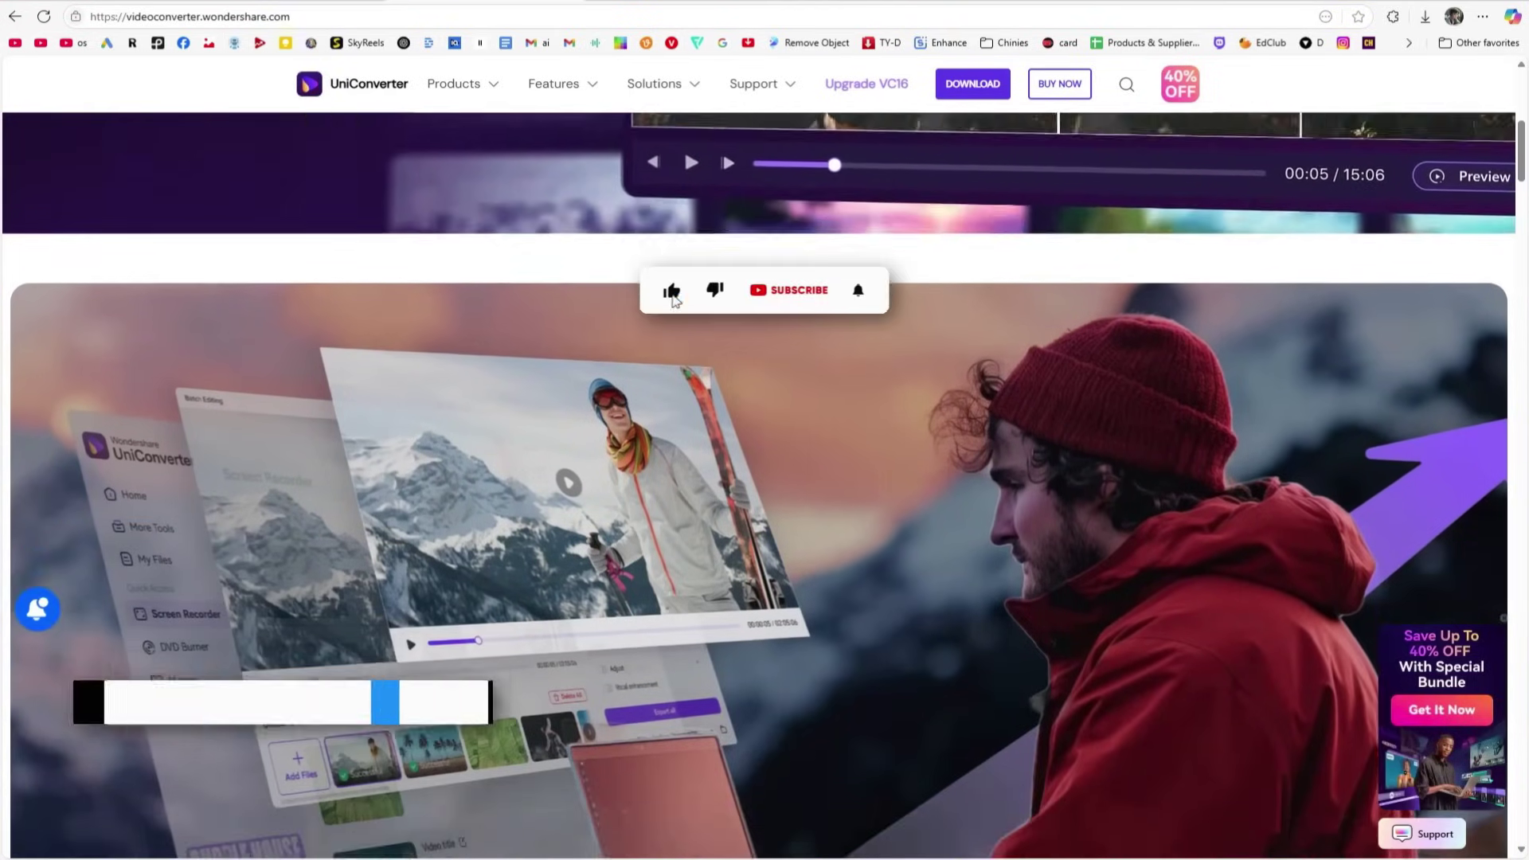
scroll(765, 454, down, 2)
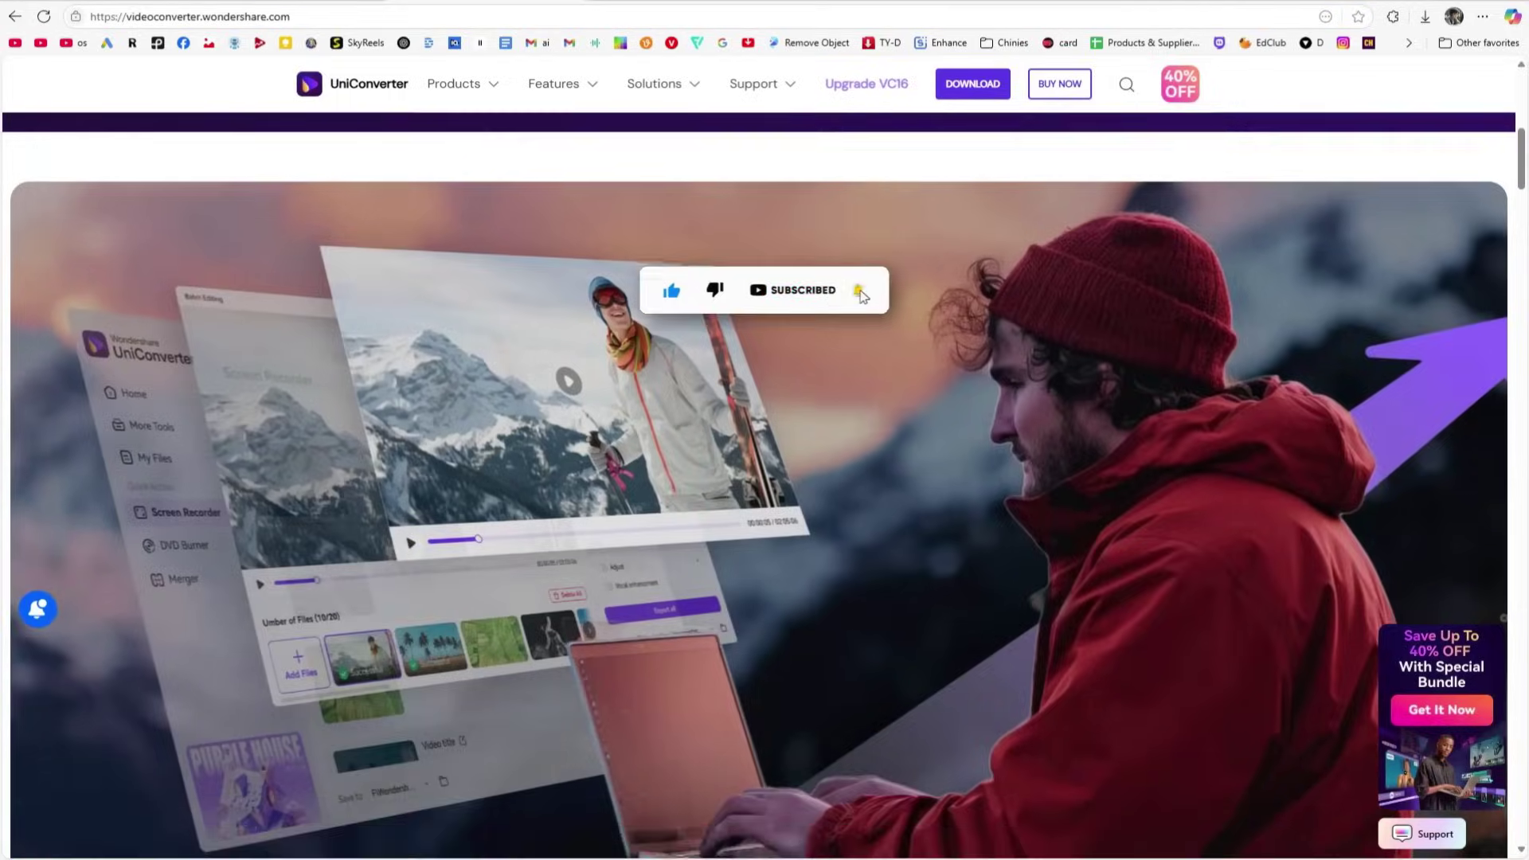